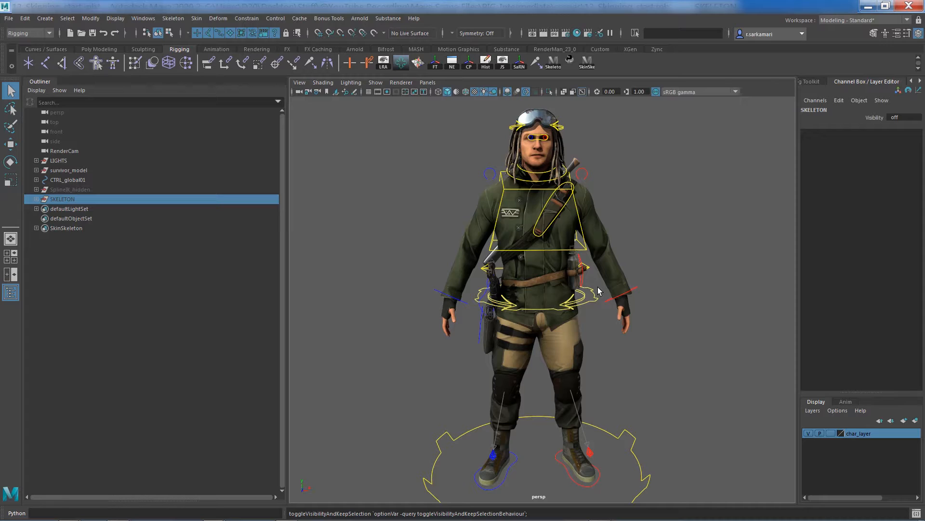
Step: Unhide the SKELETON group and expand its entire joint hierarchy in the Outliner
left_click(58, 198)
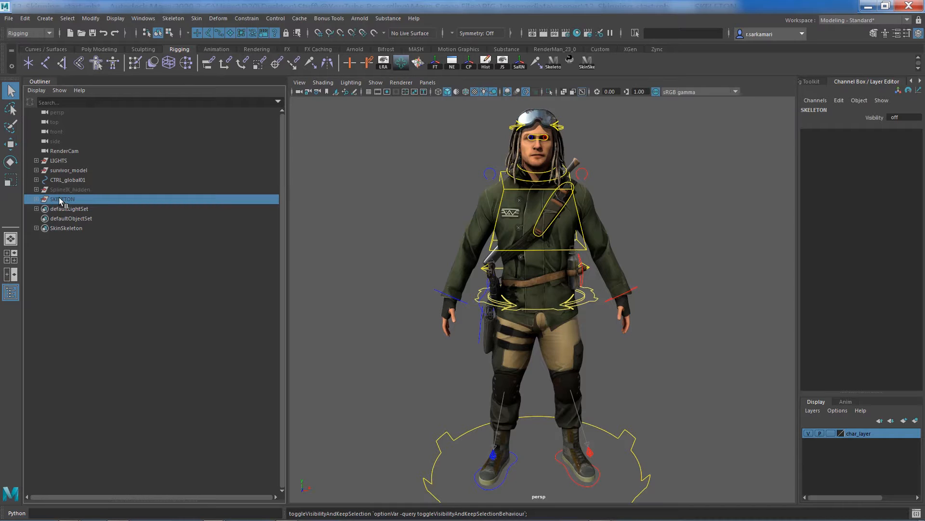
key("h")
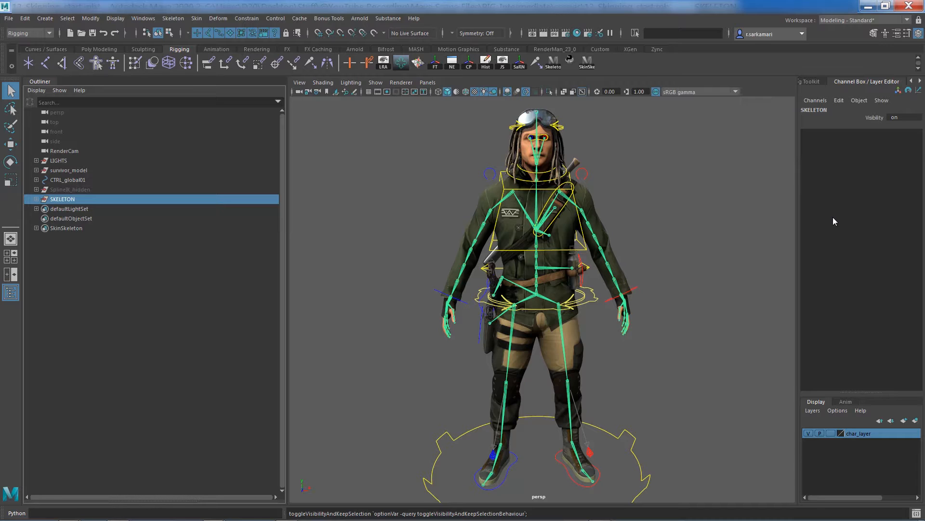
left_click(37, 199)
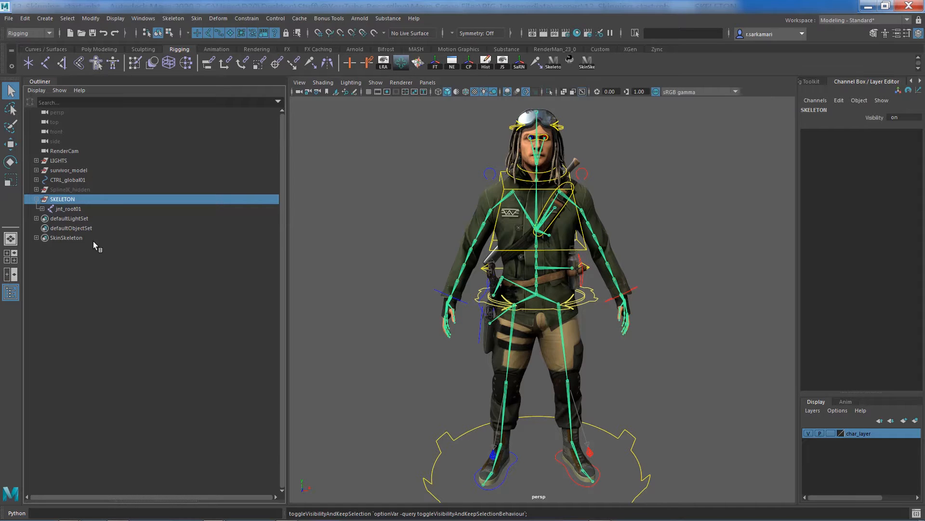
left_click(42, 208, "shift")
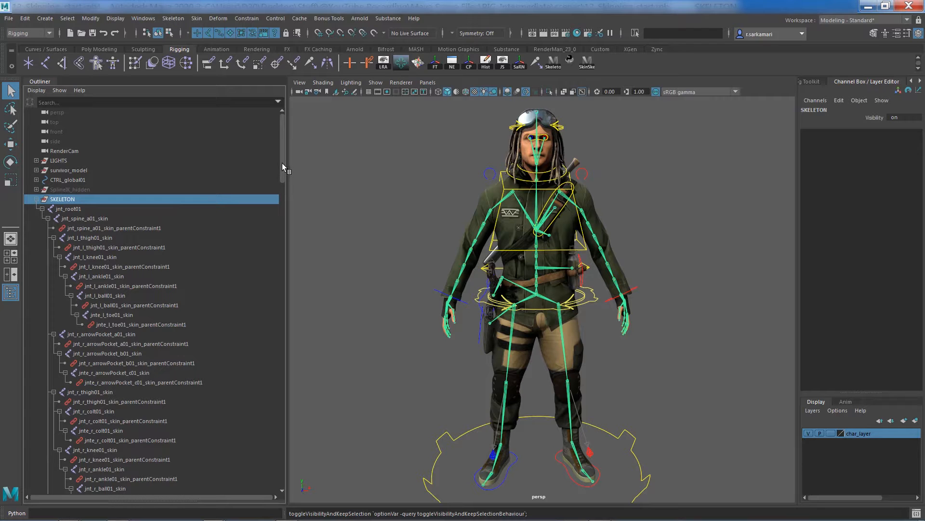
Step: Select the right and left eye joints, jnt_r_eye01_skin and jnt_l_eye01_skin, in the skeleton hierarchy
left_click_drag(282, 163, 275, 467)
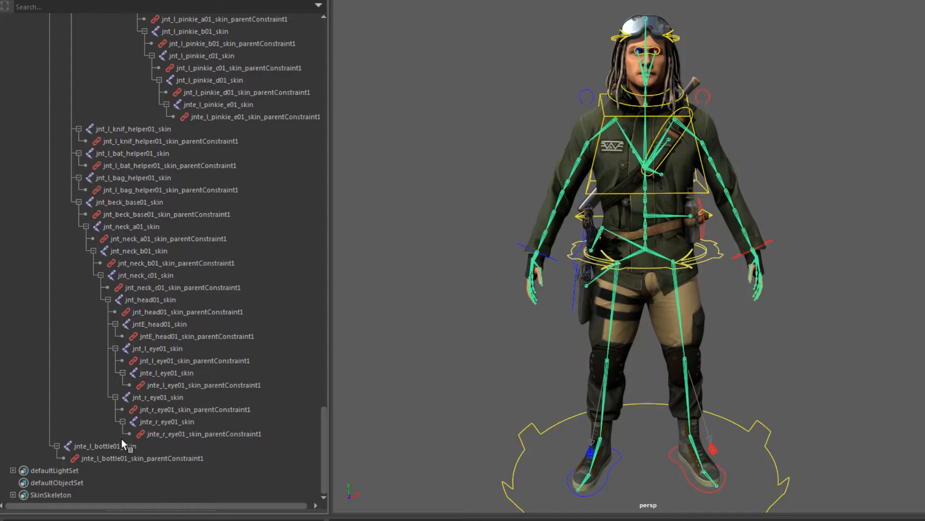
middle_click_drag(538, 127, 510, 224, "alt")
right_click_drag(518, 198, 708, 228, "alt")
left_click_drag(708, 227, 754, 201, "alt")
right_click_drag(754, 200, 870, 194, "alt")
middle_click_drag(870, 194, 884, 256, "alt")
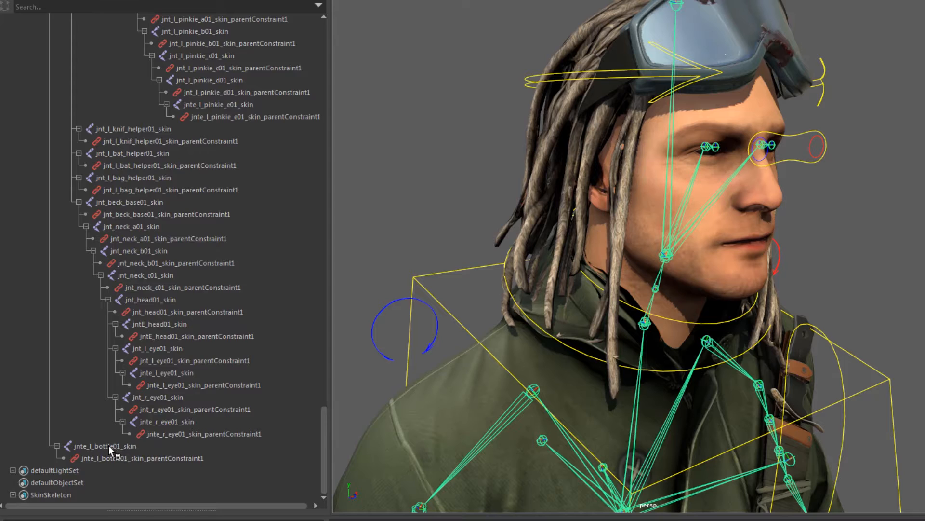
left_click(154, 397)
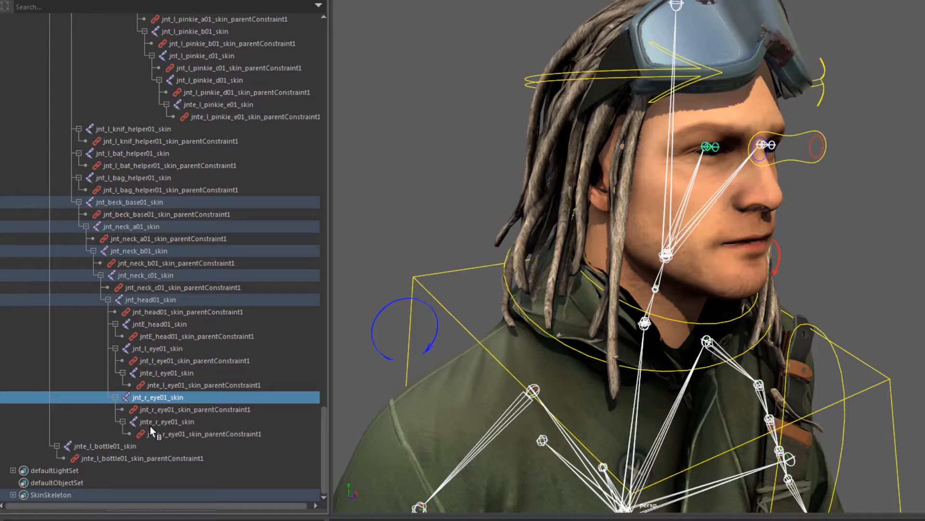
left_click(154, 350, "ctrl")
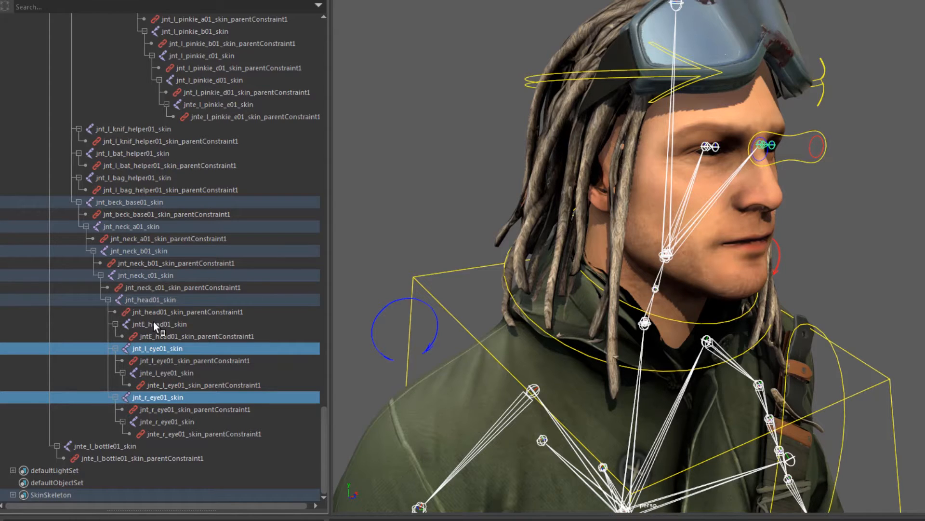
Step: Add jnt_head01_skin and the neck joints c01, b01 and a01 to the selection
left_click_drag(592, 228, 652, 176, "alt")
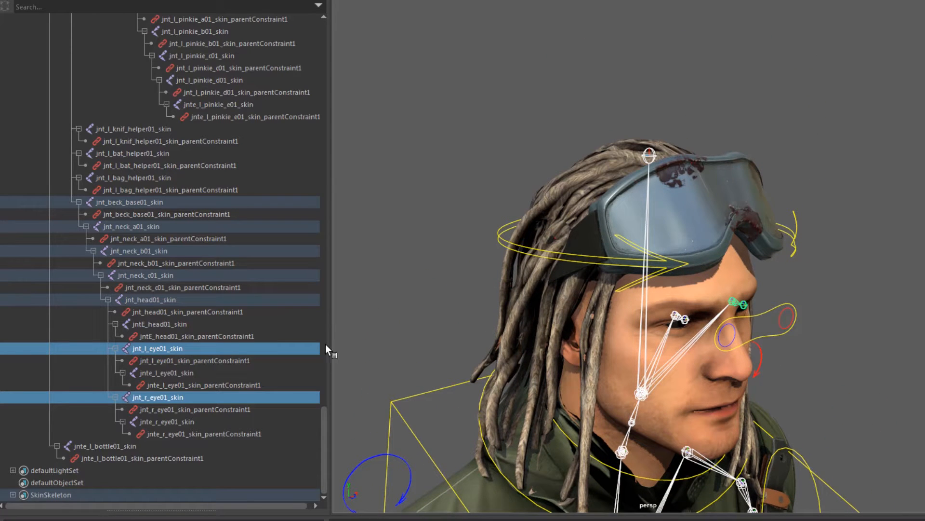
left_click(148, 300, "ctrl")
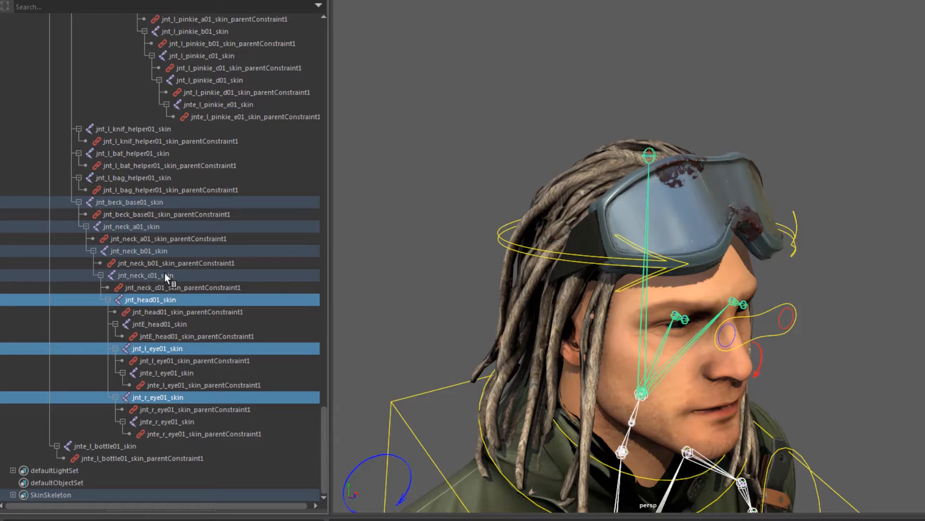
left_click(150, 274, "ctrl")
left_click(146, 253, "ctrl")
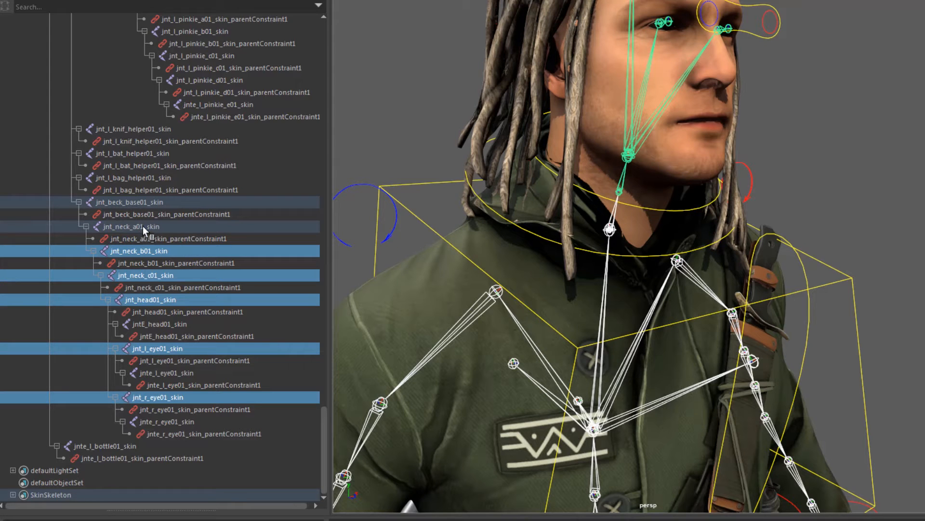
left_click(143, 226, "ctrl")
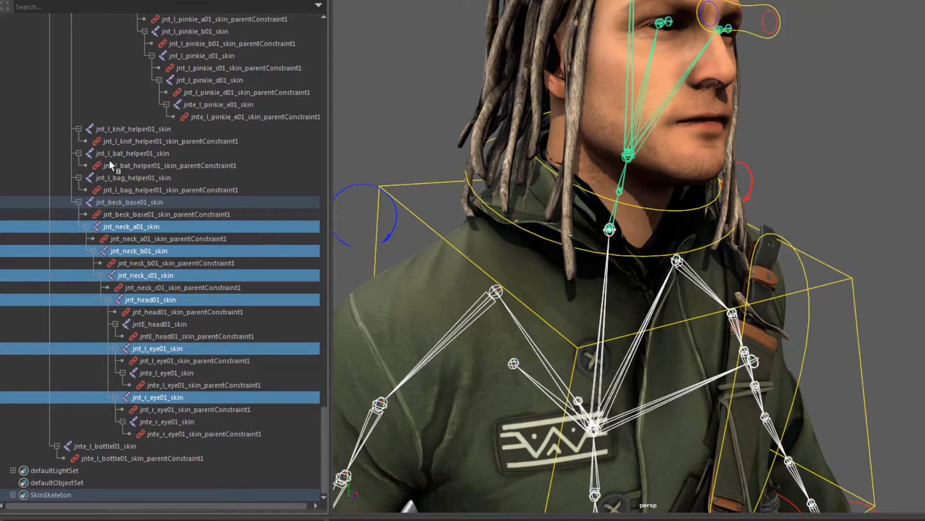
Step: Add the left pinkie joints d01, c01, b01 and a01 to the selection, leaving out the e01 end joint
scroll(149, 141, "up", 3)
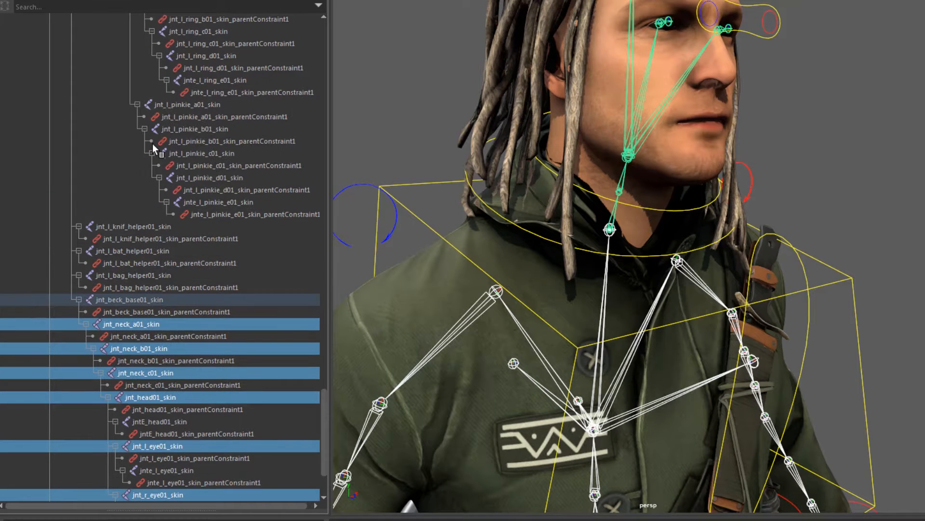
scroll(163, 166, "up", 3)
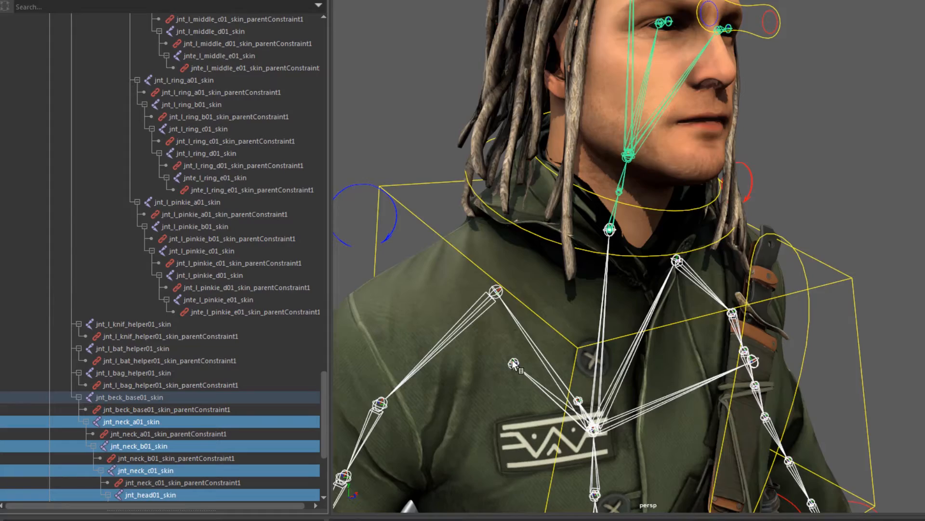
middle_click_drag(511, 360, 621, 249, "alt")
scroll(620, 250, "down", 2)
middle_click_drag(574, 212, 598, 149, "alt")
middle_click_drag(552, 245, 547, 234, "alt")
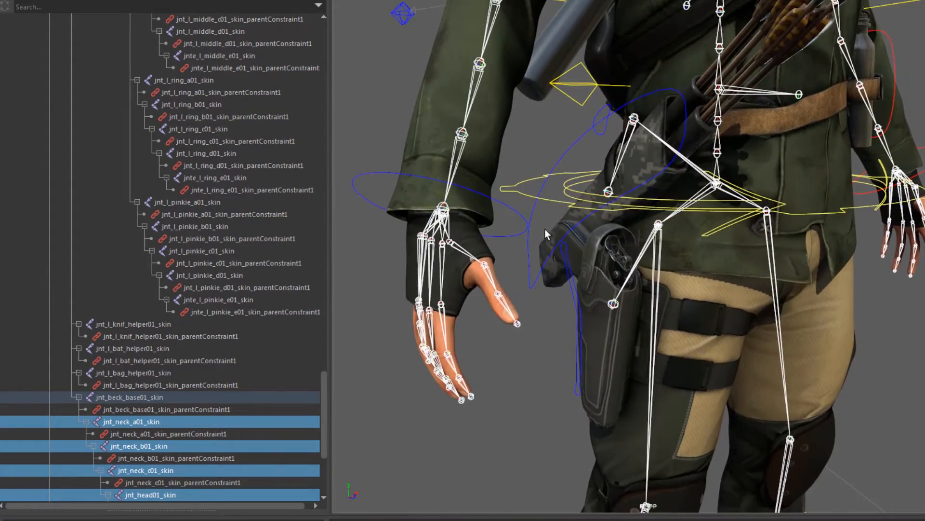
left_click_drag(546, 234, 605, 257, "alt")
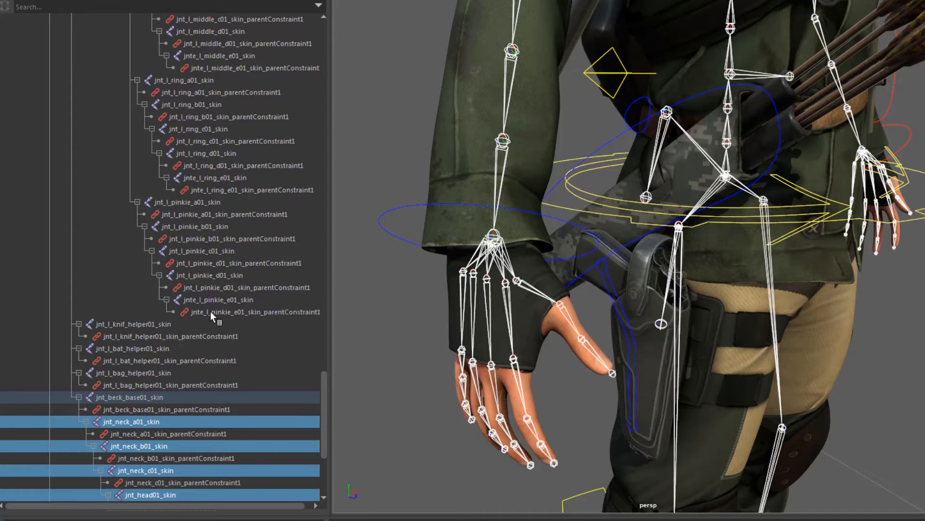
left_click(209, 275, "ctrl")
left_click(204, 250, "ctrl")
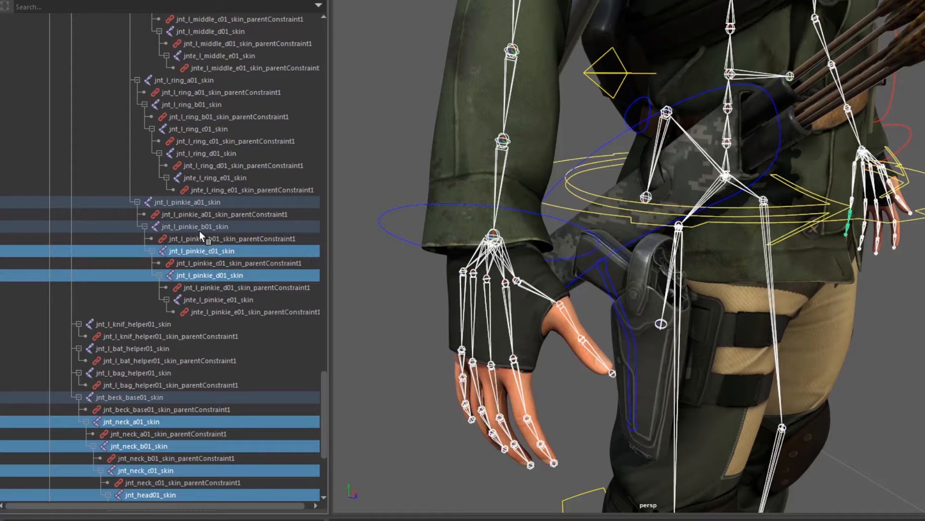
left_click(195, 226, "ctrl")
left_click(187, 203, "ctrl")
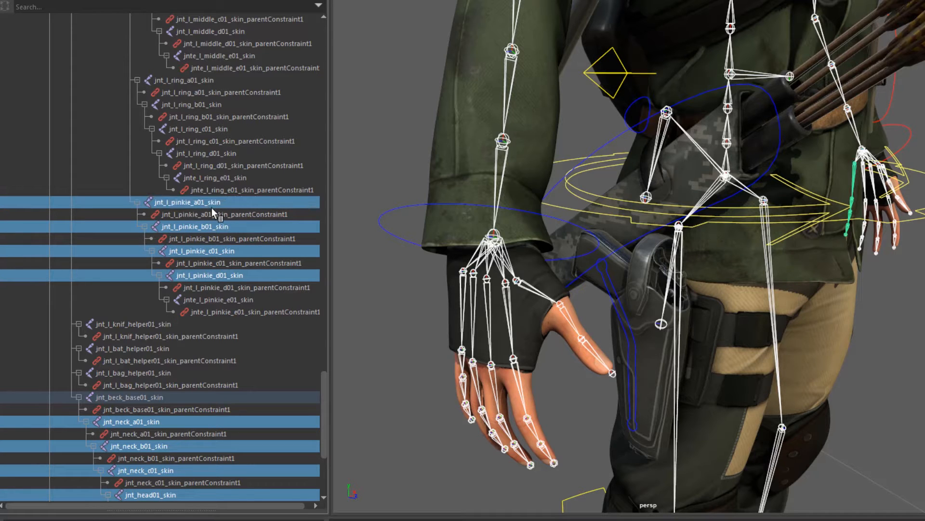
Step: Add the left ring finger joints d01, c01, b01 and a01 to the selection
left_click(203, 153, "ctrl")
left_click(196, 129, "ctrl")
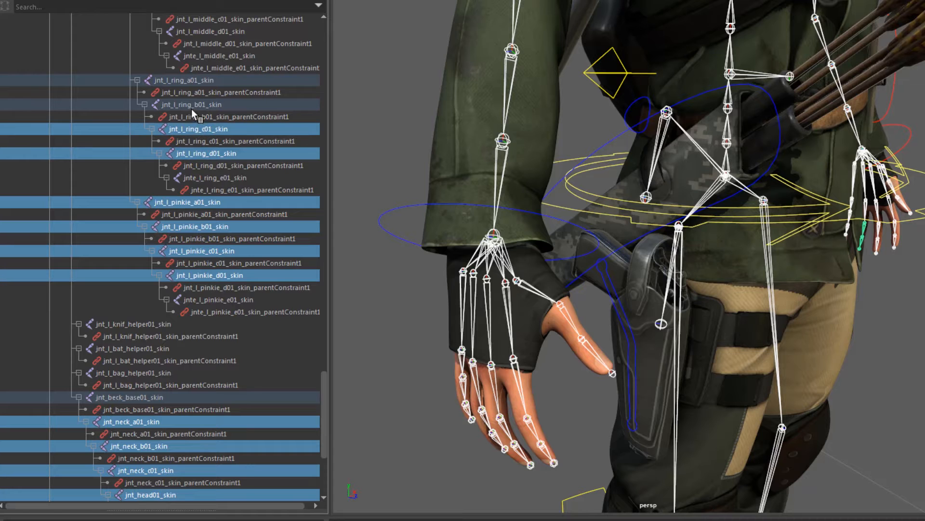
left_click(189, 104, "ctrl")
left_click(183, 80, "ctrl")
Step: Add the left middle finger joints d01, c01, b01 and a01 to the selection
scroll(194, 166, "up", 5)
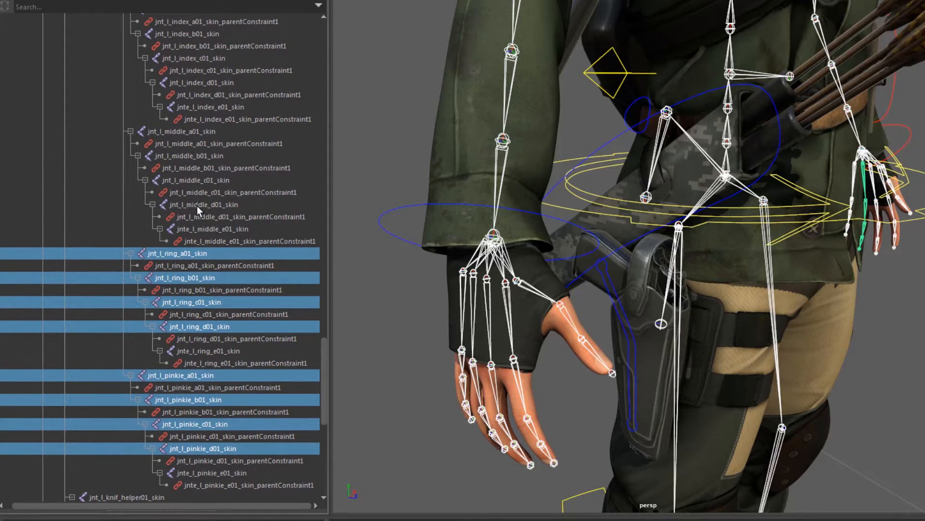
left_click(197, 206, "ctrl")
left_click(186, 181, "ctrl")
left_click(180, 155, "ctrl")
left_click(172, 132, "ctrl")
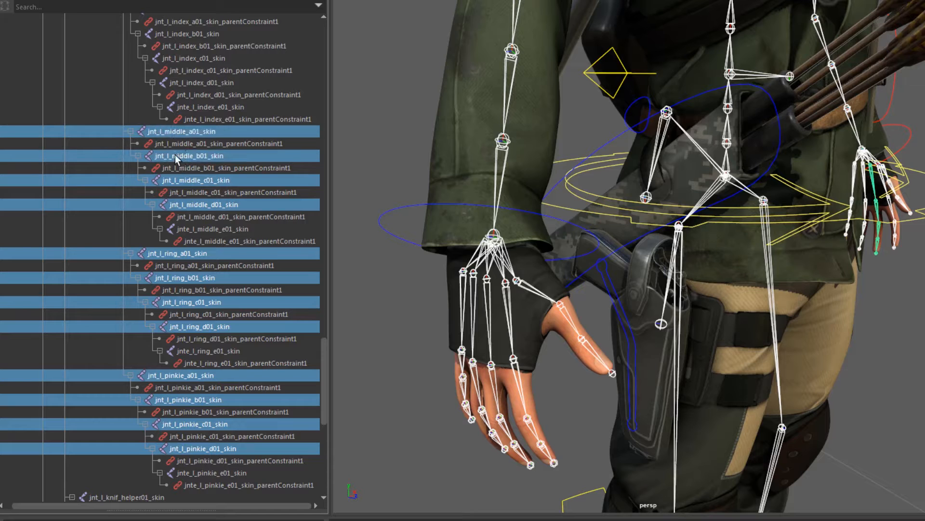
Step: Add the left index finger joints d01, c01, b01 and a01 to the selection
scroll(200, 357, "up", 5)
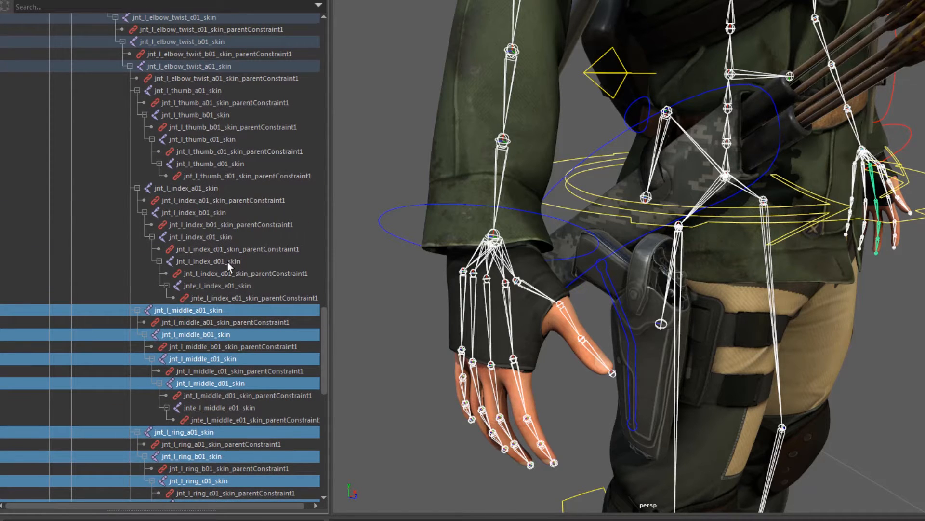
left_click(228, 262, "ctrl")
left_click(213, 236, "ctrl")
left_click(196, 211, "ctrl")
left_click(189, 189, "ctrl")
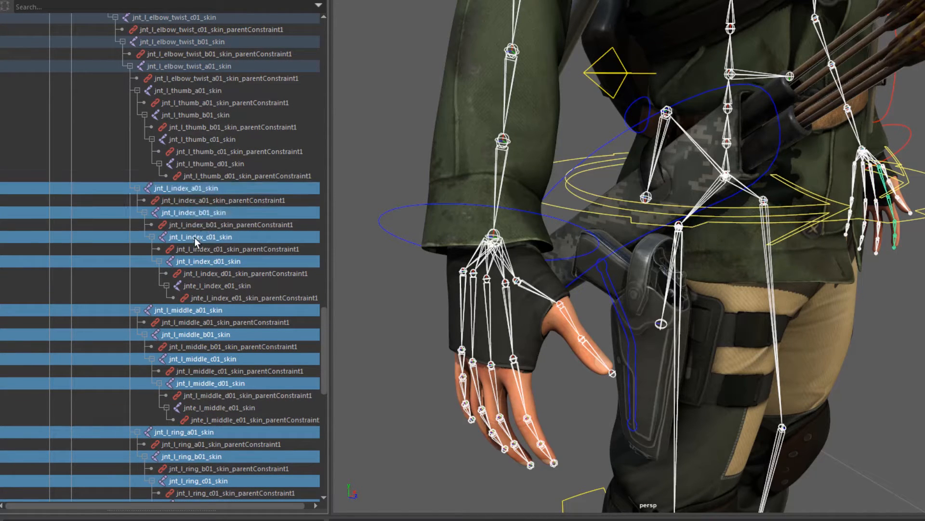
Step: Add the left thumb joints c01, b01 and a01 to the selection, leaving out the d01 end joint
scroll(193, 243, "up", 4)
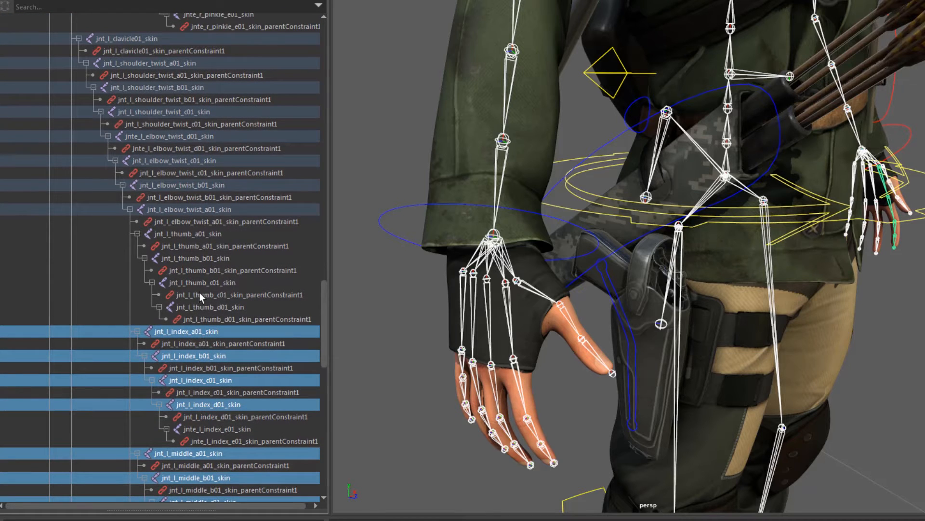
left_click(200, 283, "ctrl")
left_click(198, 259, "ctrl")
left_click(191, 234, "ctrl")
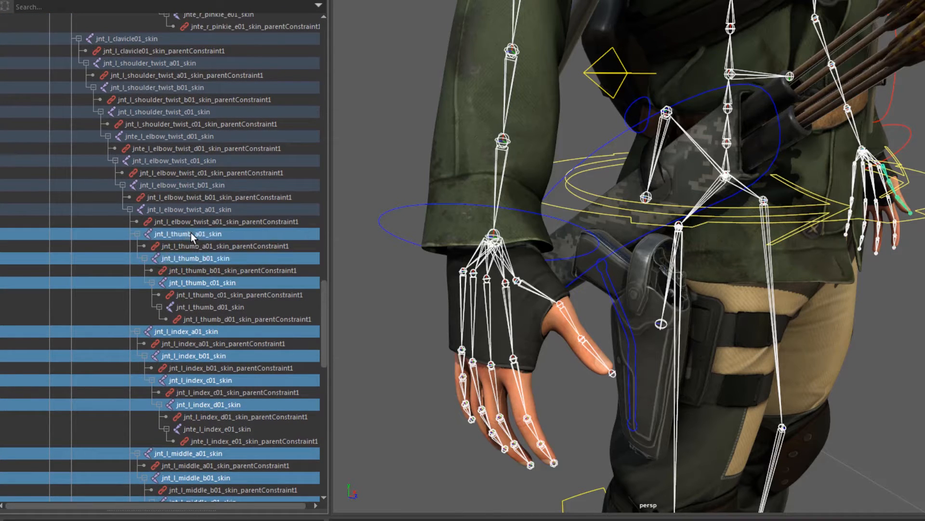
Step: Add the left elbow twist joints a01, b01, c01 and d01 to the selection
left_click_drag(796, 304, 637, 288, "alt")
middle_click_drag(636, 284, 632, 322, "alt")
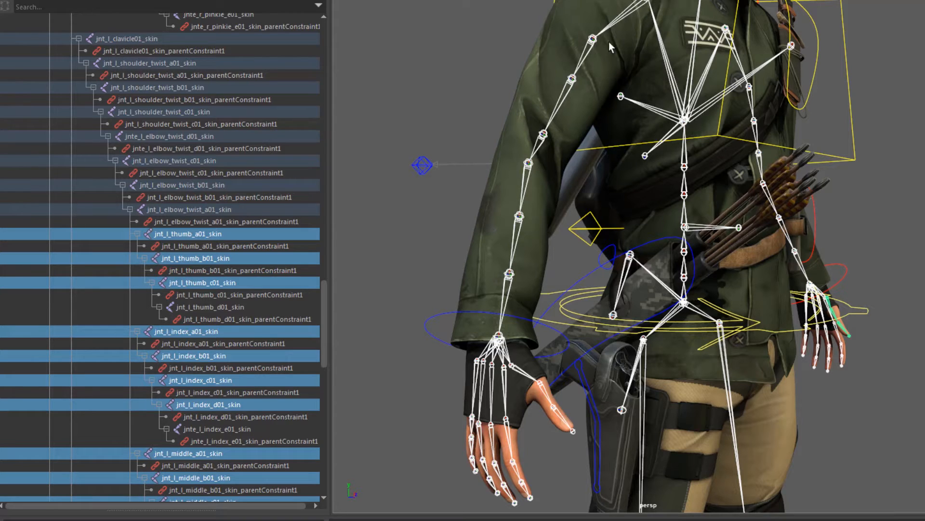
left_click(195, 210, "ctrl")
left_click(193, 184, "ctrl")
left_click(184, 160, "ctrl")
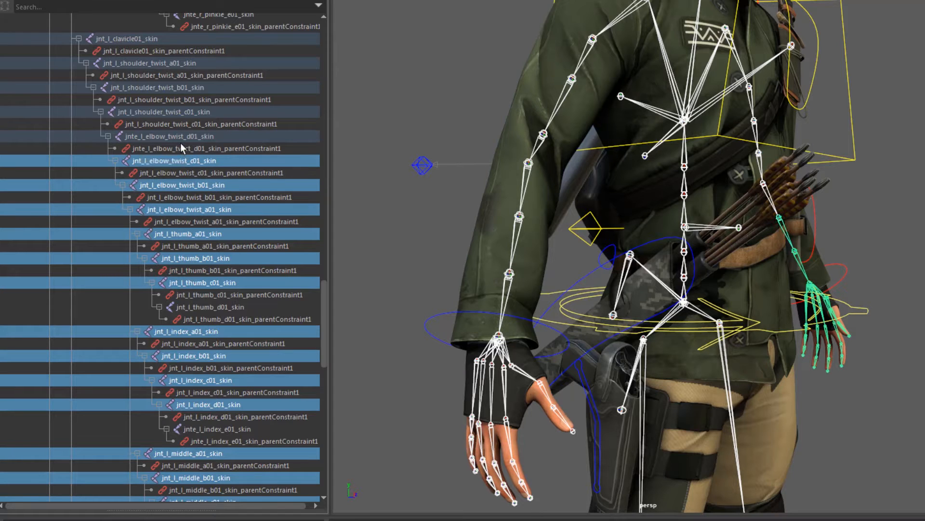
left_click(177, 136, "ctrl")
Step: Add the left shoulder twist joints c01, b01 and a01 and jnt_l_clavicle01_skin to the selection
left_click(173, 112, "ctrl")
left_click(165, 88, "ctrl")
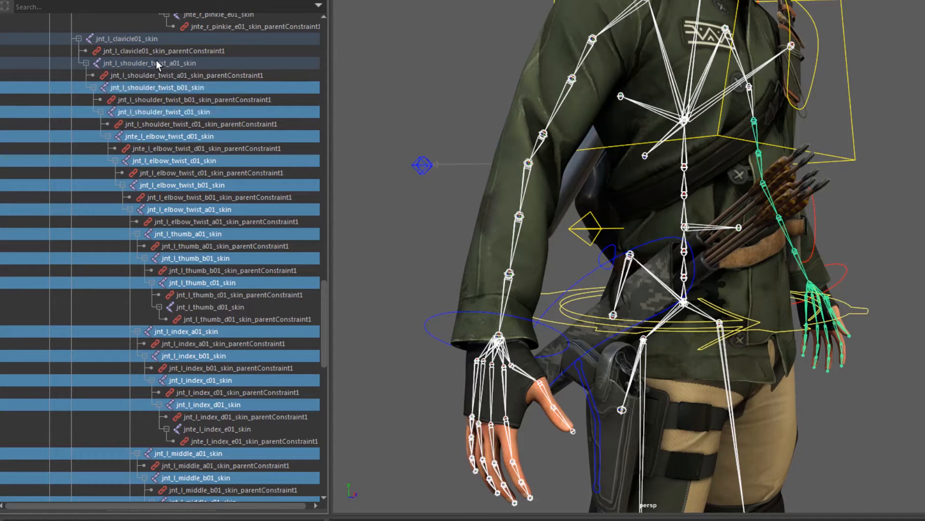
left_click(157, 64, "ctrl")
left_click(143, 39, "ctrl")
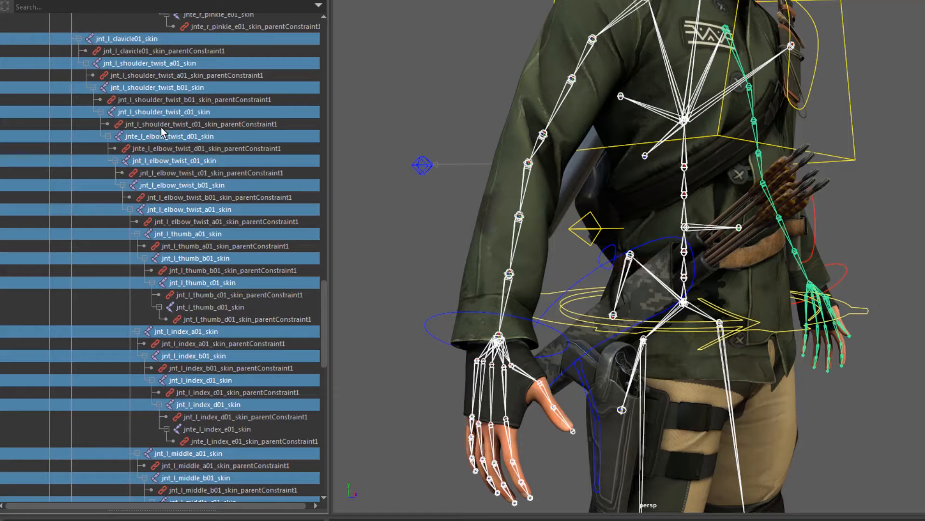
Step: Add the right pinkie joints d01, c01, b01 and a01 to the selection, leaving out the e01 end joint
scroll(164, 129, "up", 3)
scroll(163, 131, "up", 3)
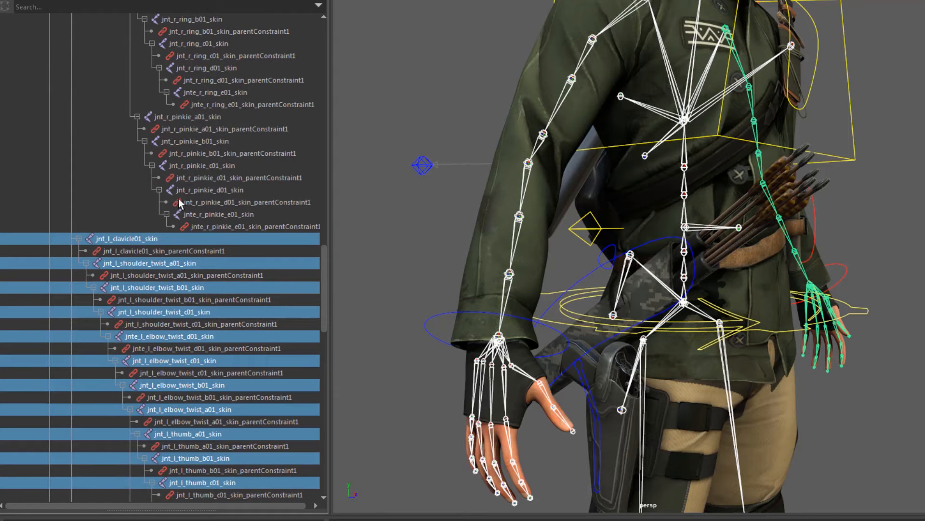
scroll(180, 217, "up", 3)
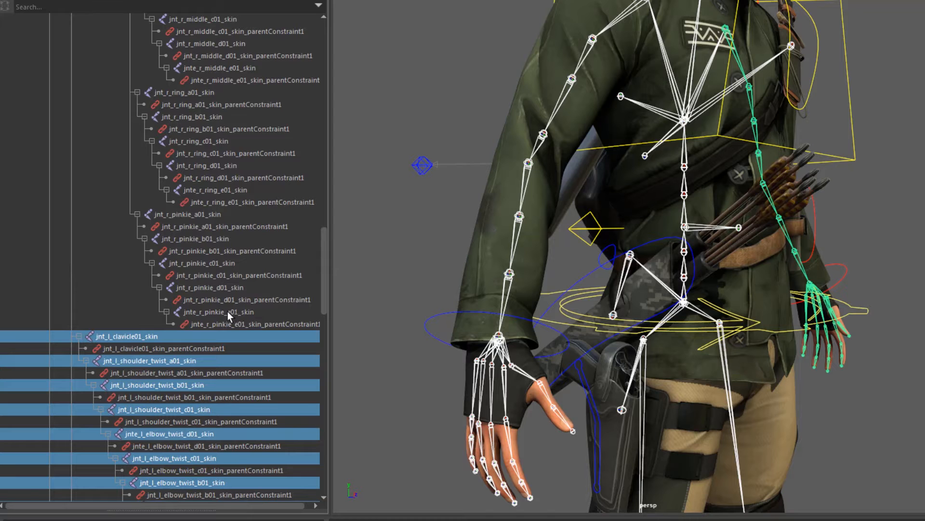
left_click(210, 288, "ctrl")
left_click(199, 263, "ctrl")
left_click(189, 238, "ctrl")
left_click(181, 217, "ctrl")
Step: Add the right ring finger joints d01, c01, b01 and a01 to the selection, keeping the e01 end joint out
scroll(180, 217, "up", 3)
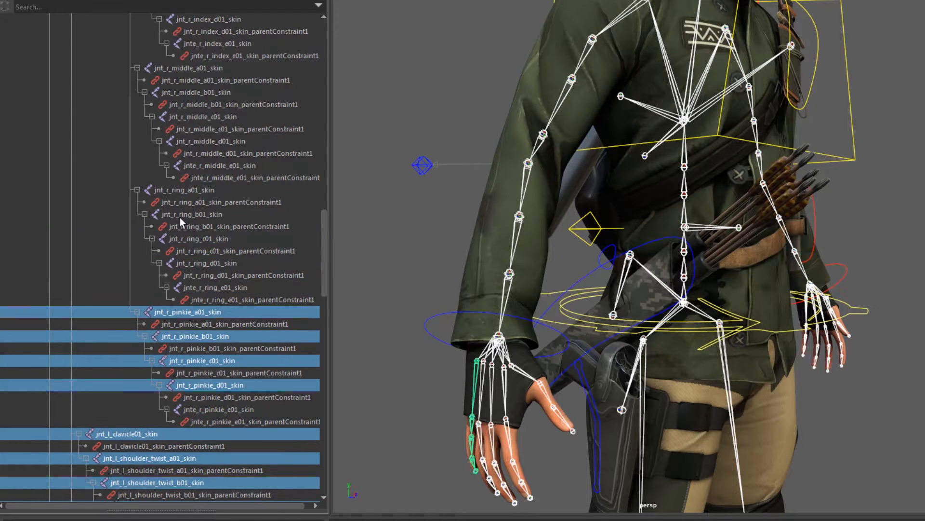
left_click(208, 287, "ctrl")
left_click(203, 263, "ctrl")
left_click(198, 240, "ctrl")
left_click(190, 214, "ctrl")
left_click(177, 189, "ctrl")
left_click(212, 287, "ctrl")
Step: Add the right middle finger joints d01, c01, b01 and a01 to the selection
scroll(203, 181, "up", 6)
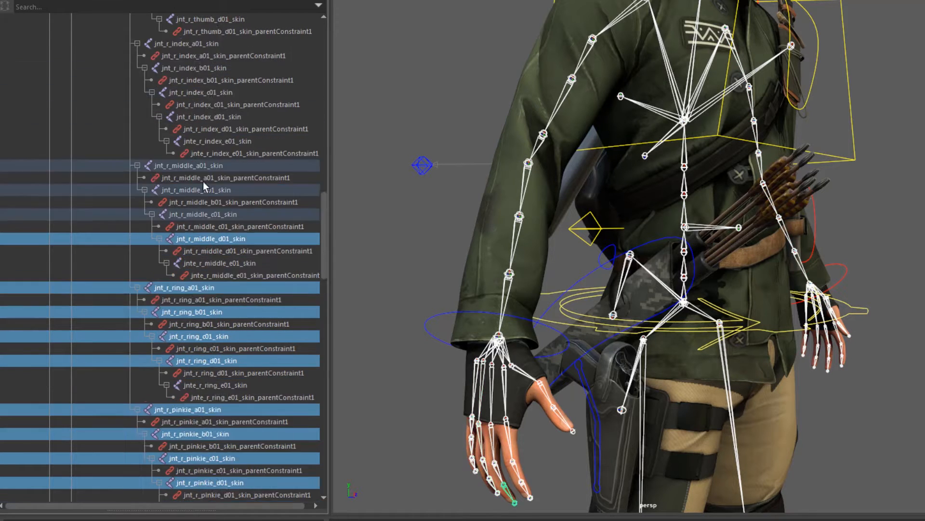
left_click(207, 336, "ctrl")
left_click(200, 312, "ctrl")
left_click(195, 287, "ctrl")
left_click(192, 263, "ctrl")
Step: Add the right index finger joints d01, c01, b01 and a01 to the selection
scroll(192, 275, "up", 3)
left_click(203, 312, "ctrl")
left_click(195, 287, "ctrl")
left_click(183, 263, "ctrl")
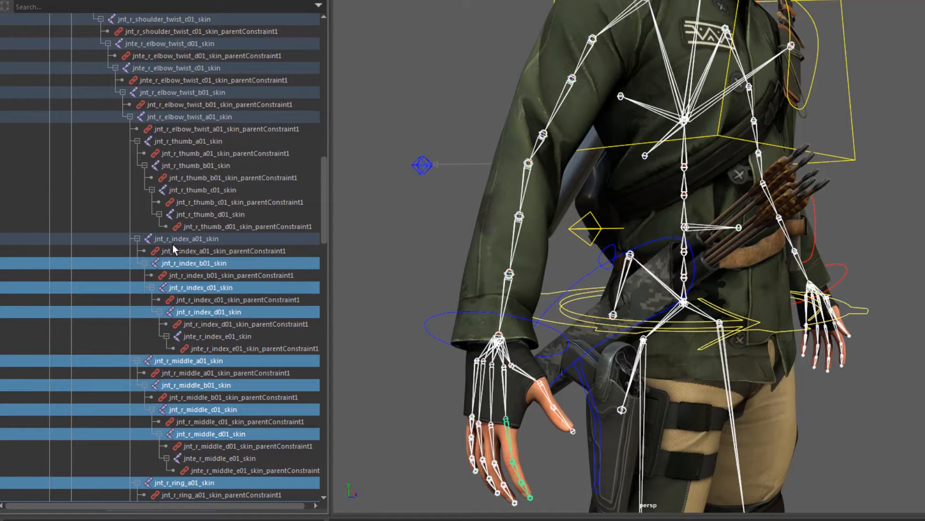
left_click(176, 239, "ctrl")
Step: Add the right thumb joints c01, b01 and a01 to the selection, leaving out the d01 end joint
left_click(188, 190, "ctrl")
left_click(182, 165, "ctrl")
left_click(179, 141, "ctrl")
Step: Add the right elbow twist joints a01, b01, c01 and d01 to the selection
scroll(179, 146, "up", 3)
left_click(166, 190, "ctrl")
left_click(161, 165, "ctrl")
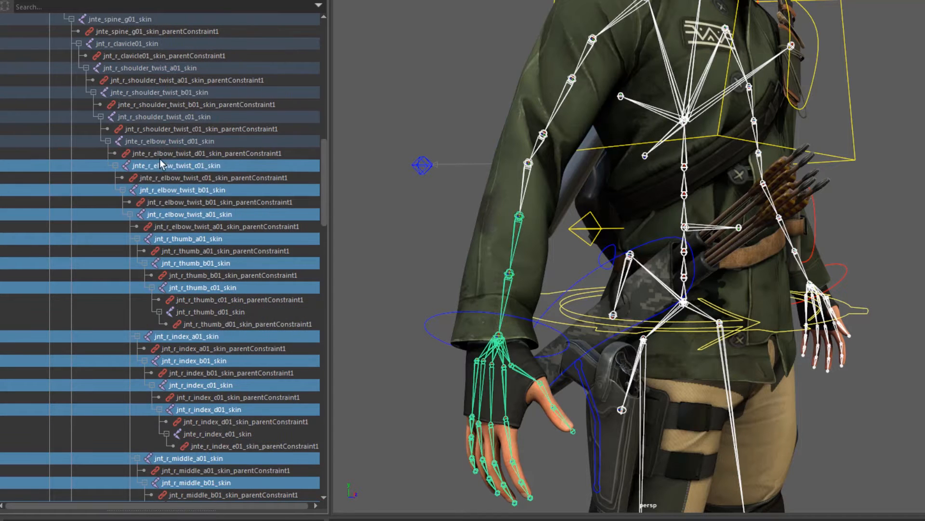
left_click(155, 141, "ctrl")
Step: Add the right shoulder twist joints c01, b01 and a01 and the right clavicle joint to the selection
left_click(147, 116, "ctrl")
left_click(146, 93, "ctrl")
scroll(145, 94, "up", 3)
left_click(140, 165, "ctrl")
left_click(166, 141, "ctrl")
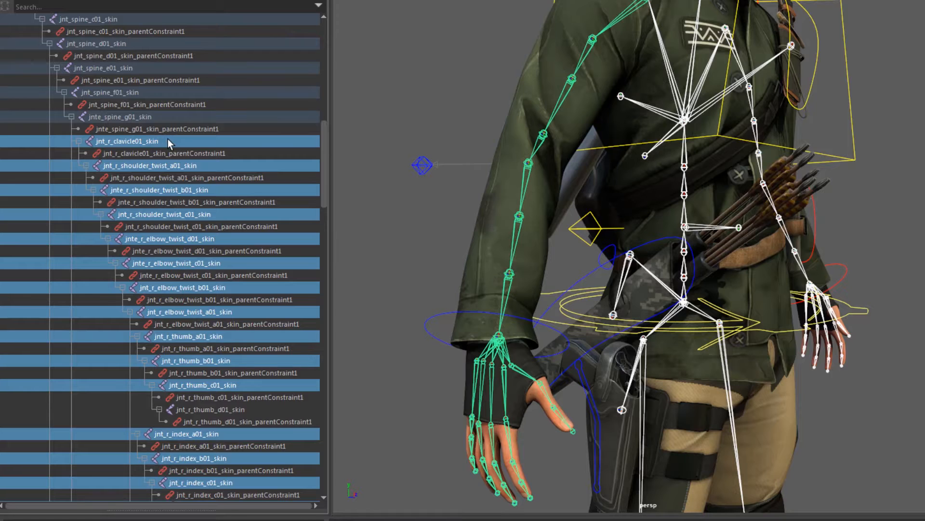
Step: Add the spine joints g01, f01, e01, d01, c01 and b01 to the selection
scroll(168, 143, "up", 3)
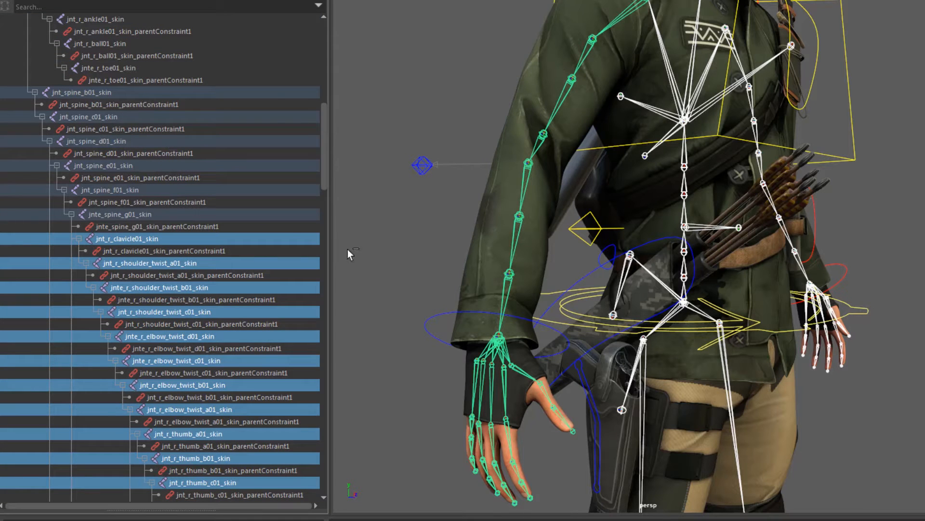
left_click_drag(679, 427, 625, 424, "alt")
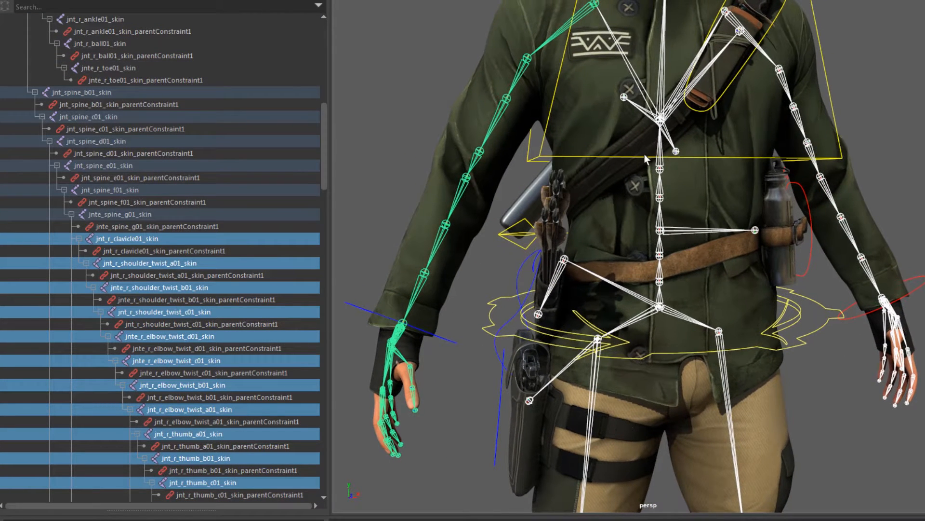
left_click(122, 214, "ctrl")
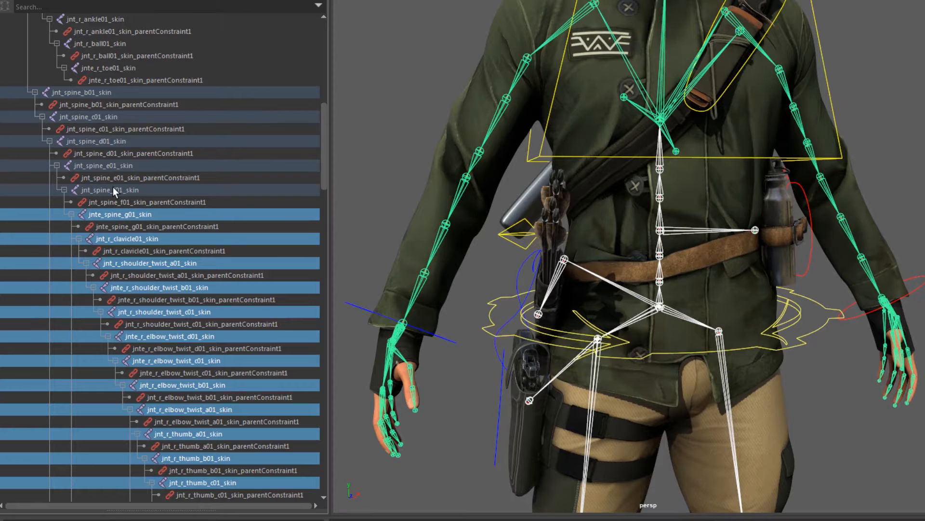
left_click(112, 189, "ctrl")
left_click(104, 165, "ctrl")
left_click(94, 141, "ctrl")
left_click(91, 117, "ctrl")
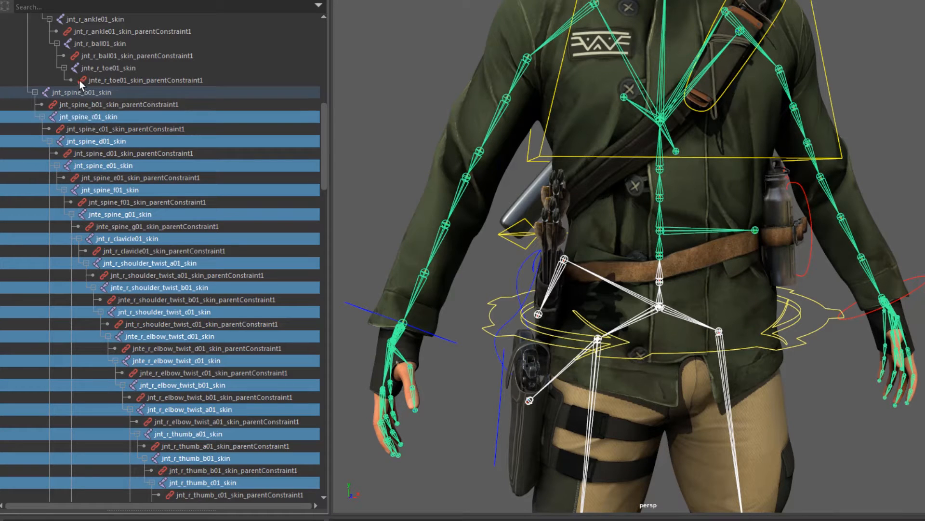
left_click(80, 92, "ctrl")
Step: Add the right ball, ankle, knee and thigh joints to the selection, leaving out the toe end joint and the colt joints
scroll(89, 120, "up", 3)
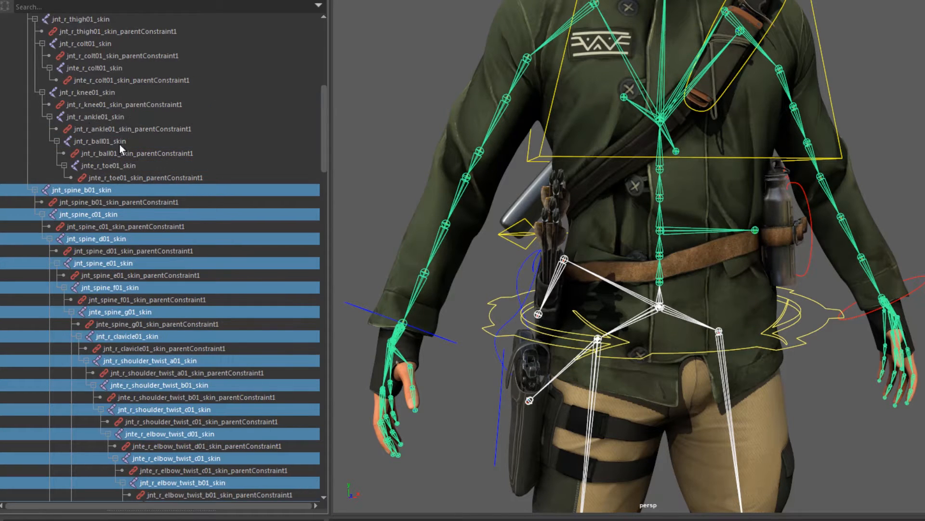
left_click_drag(430, 393, 477, 244, "alt")
scroll(594, 323, "up", 5)
middle_click_drag(595, 318, 596, 215, "alt")
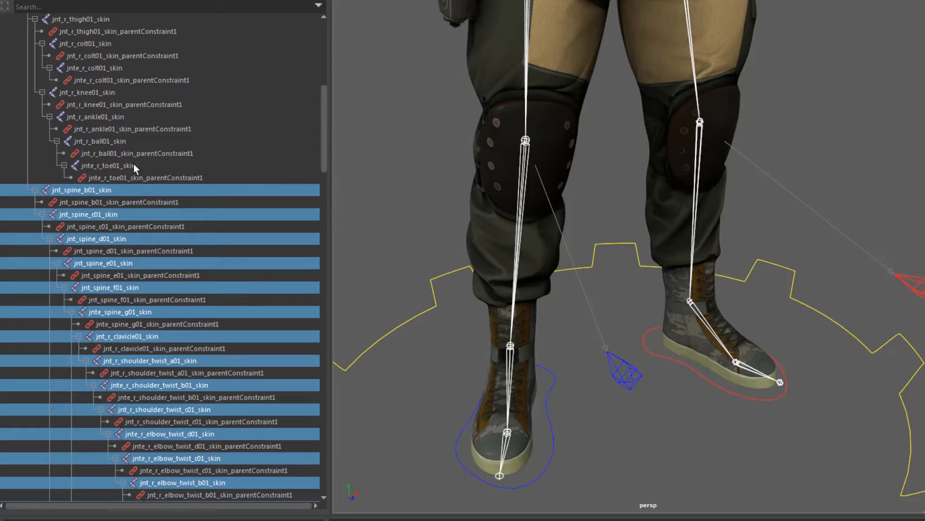
left_click_drag(322, 156, 325, 149)
scroll(663, 195, "down", 4)
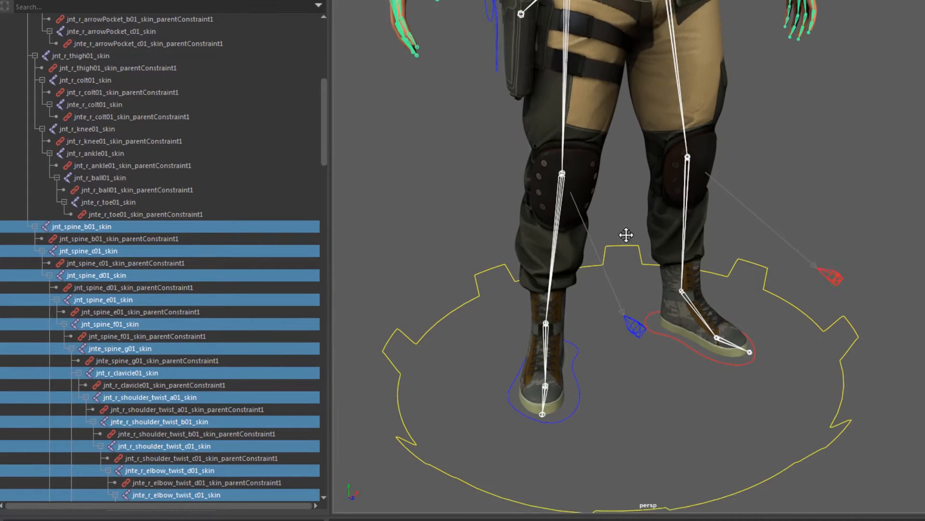
middle_click_drag(626, 235, 620, 275, "alt")
left_click_drag(616, 244, 609, 221, "alt")
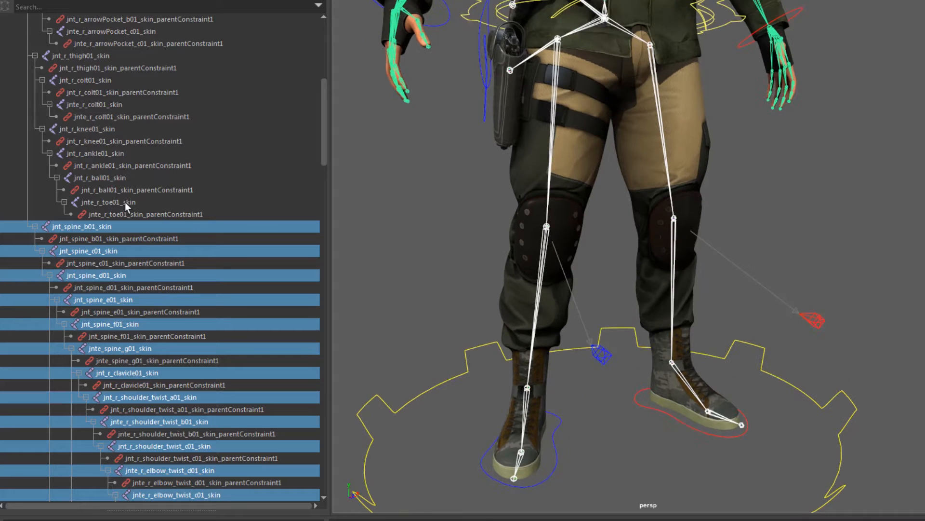
left_click(96, 179, "ctrl")
left_click(93, 154, "ctrl")
left_click(87, 129, "ctrl")
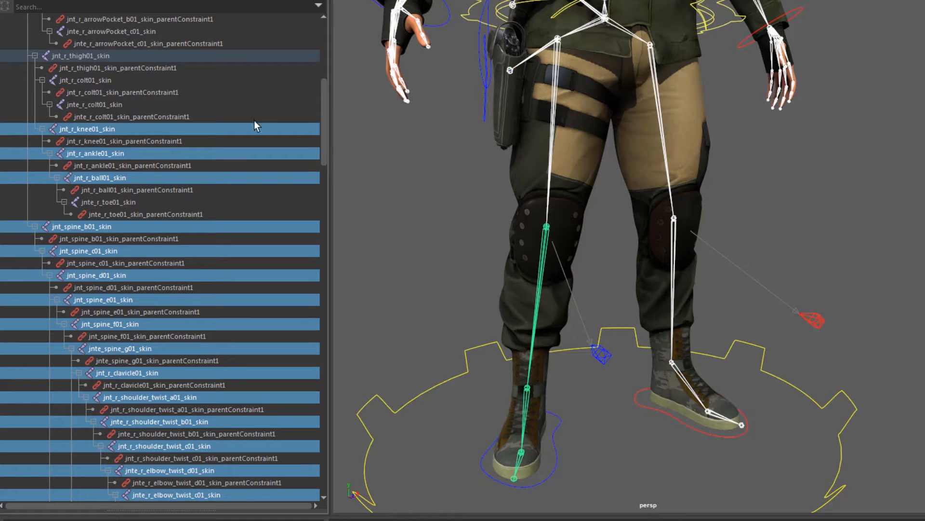
left_click_drag(324, 140, 324, 114)
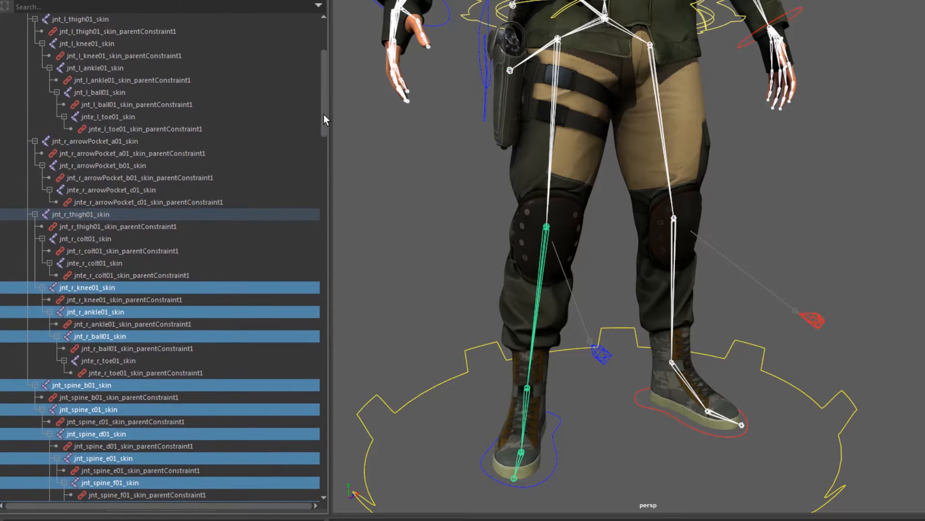
left_click(68, 215, "ctrl")
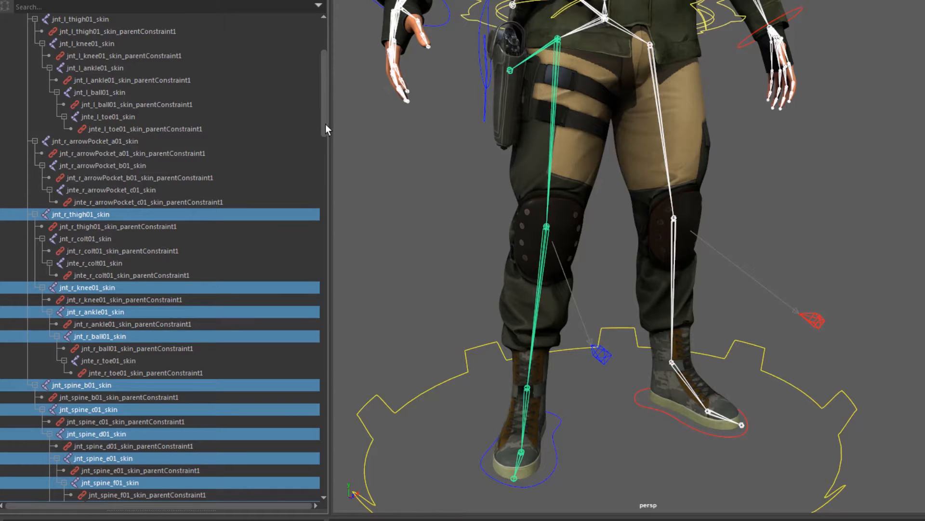
Step: Add the left ball, ankle, knee and thigh joints and the spine a01 joint to the selection, leaving out the left toe
left_click_drag(326, 124, 329, 109)
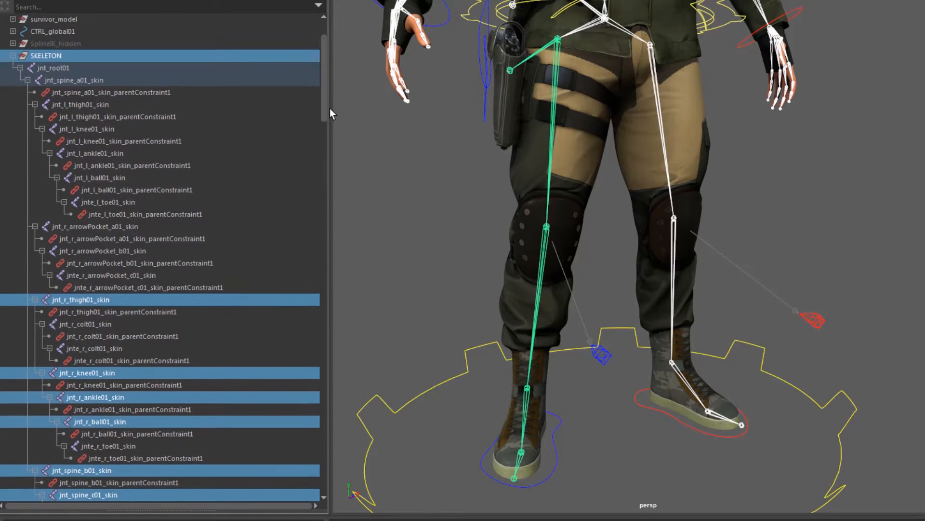
left_click(98, 179, "ctrl")
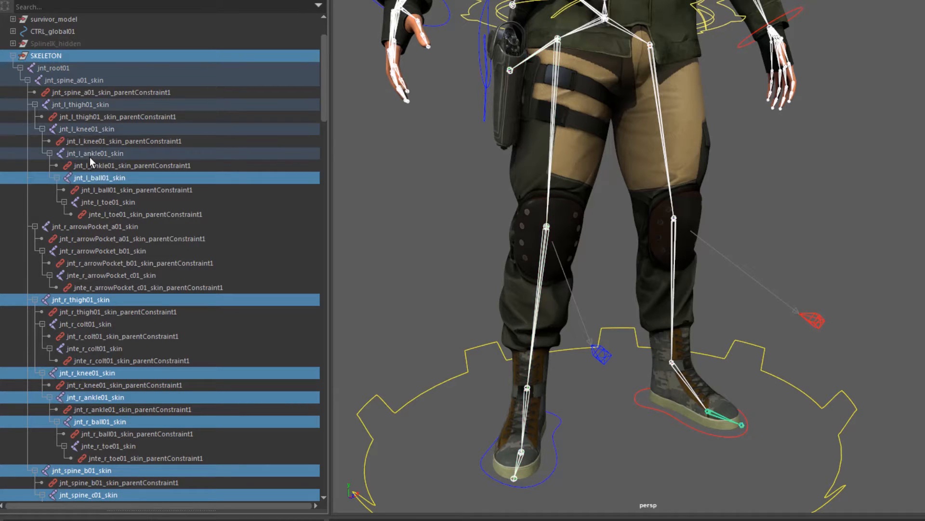
left_click(90, 154, "ctrl")
left_click(90, 130, "ctrl")
left_click(87, 104, "ctrl")
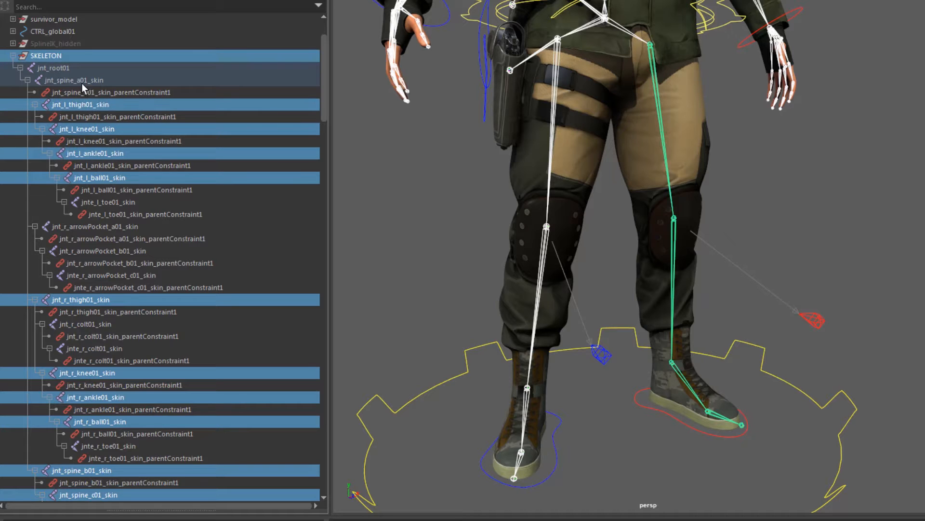
left_click(79, 80, "ctrl")
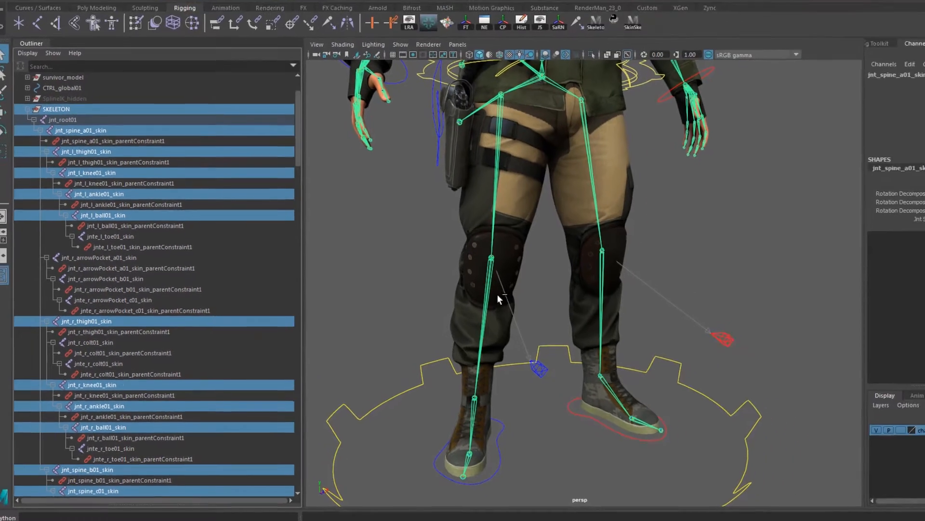
Step: Add the character's body mesh to the joint selection
scroll(568, 263, "down", 3)
left_click_drag(568, 264, 507, 268, "alt")
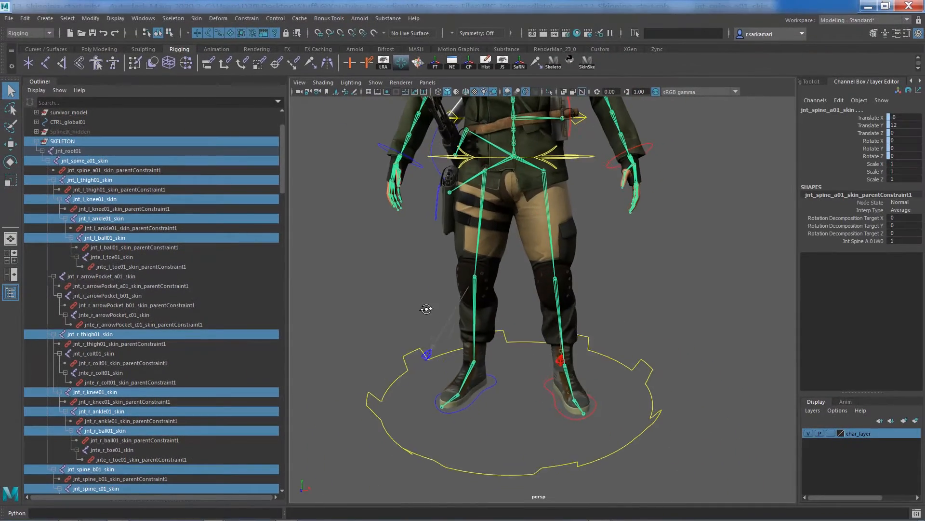
left_click_drag(427, 309, 451, 347, "alt")
middle_click_drag(451, 340, 458, 366, "alt")
right_click_drag(468, 354, 374, 353, "alt")
middle_click_drag(374, 354, 370, 374, "alt")
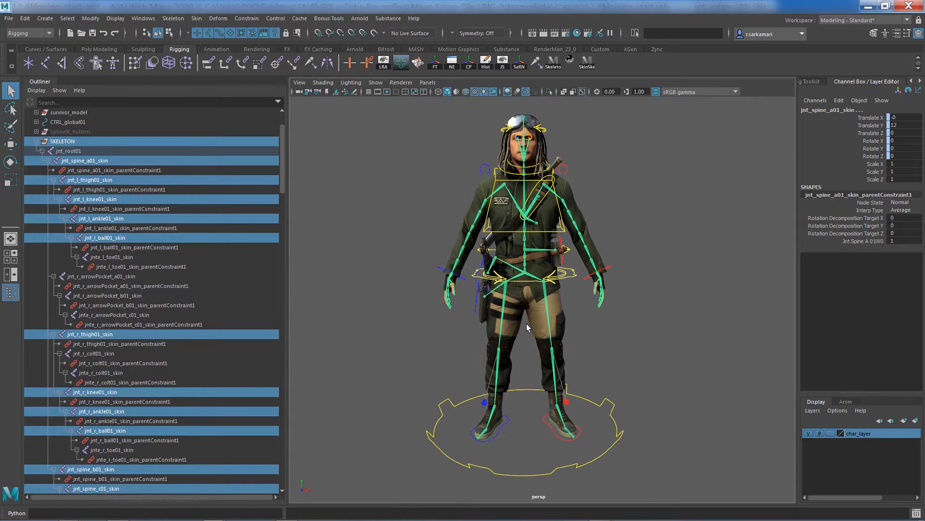
left_click(498, 408, "shift")
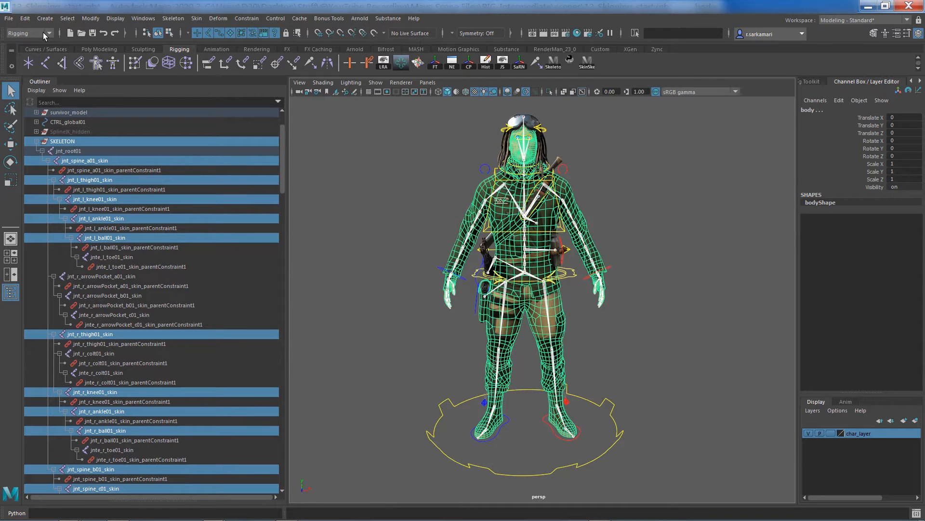
Step: Open the Bind Skin options and reset the settings to their defaults
left_click(195, 19)
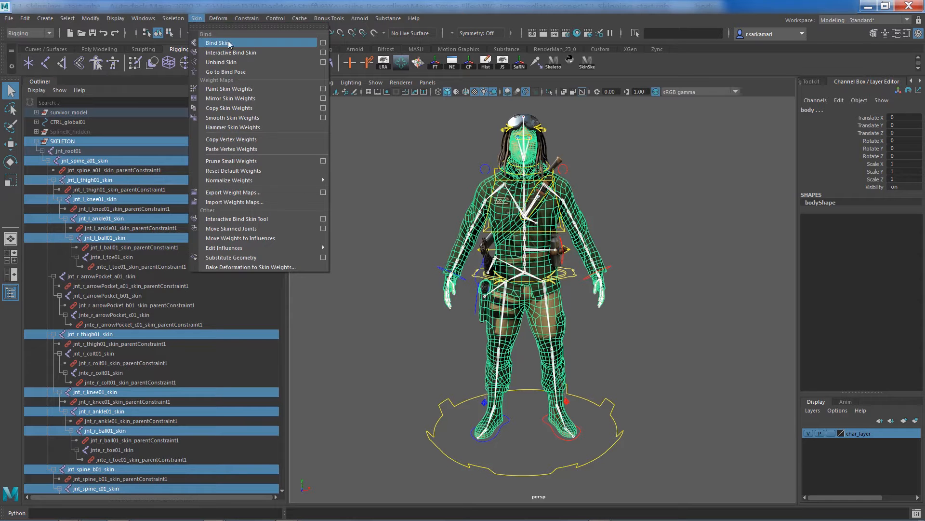
left_click(323, 44)
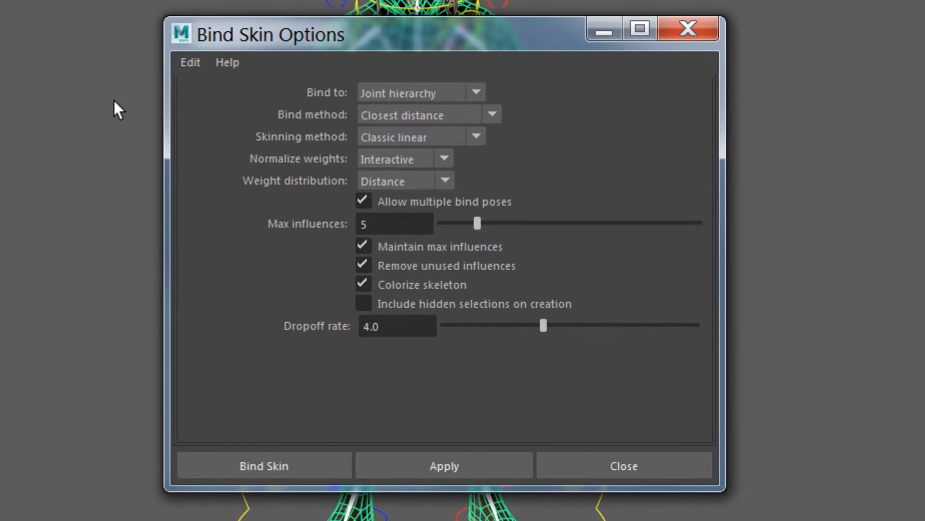
left_click(189, 61)
left_click(192, 98)
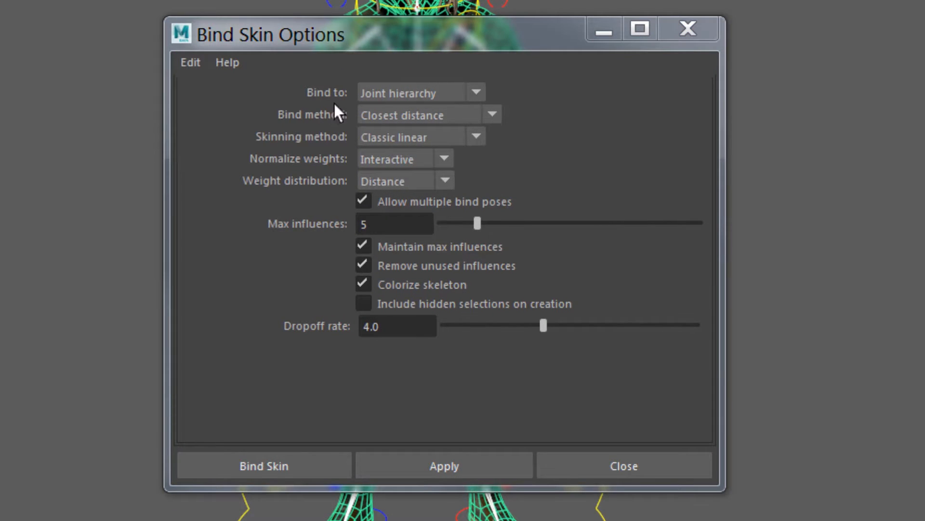
Step: Configure the skin bind for selected joints with the Geodesic Voxel method at a resolution of 512
left_click(391, 93)
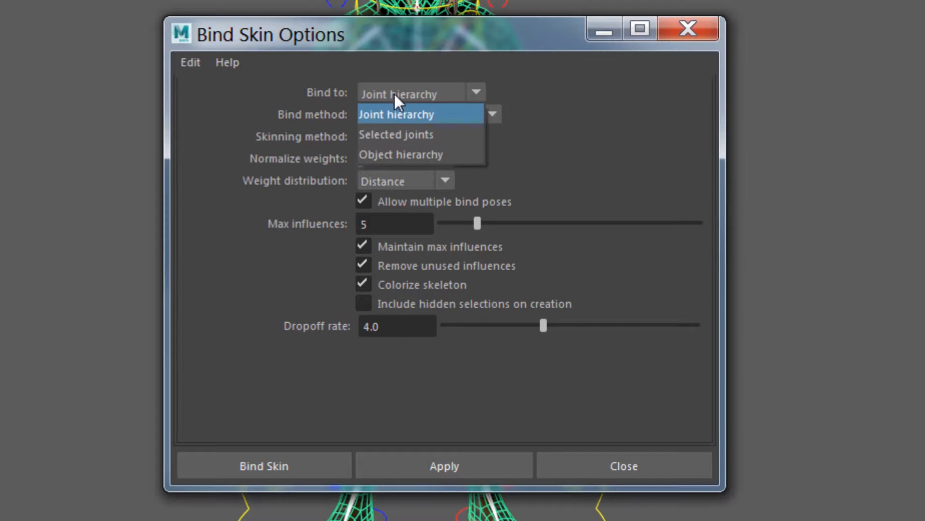
left_click(389, 135)
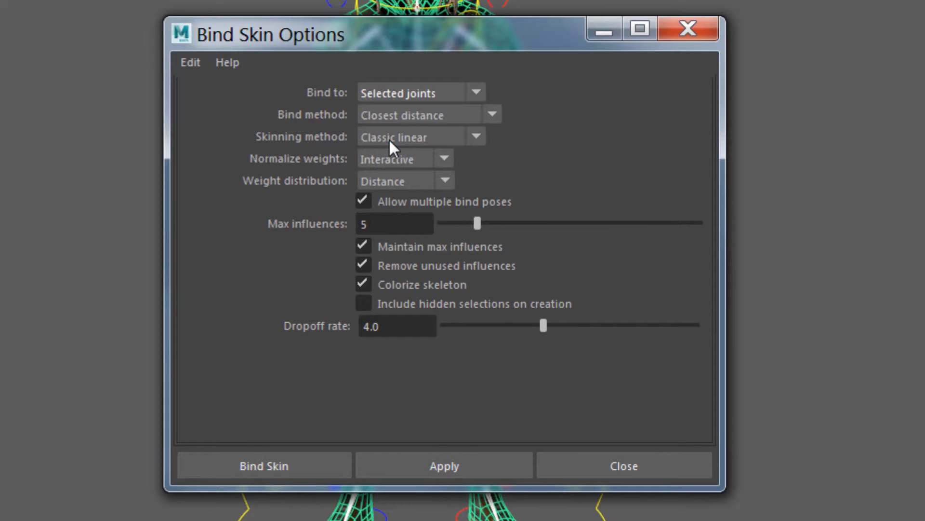
left_click(389, 115)
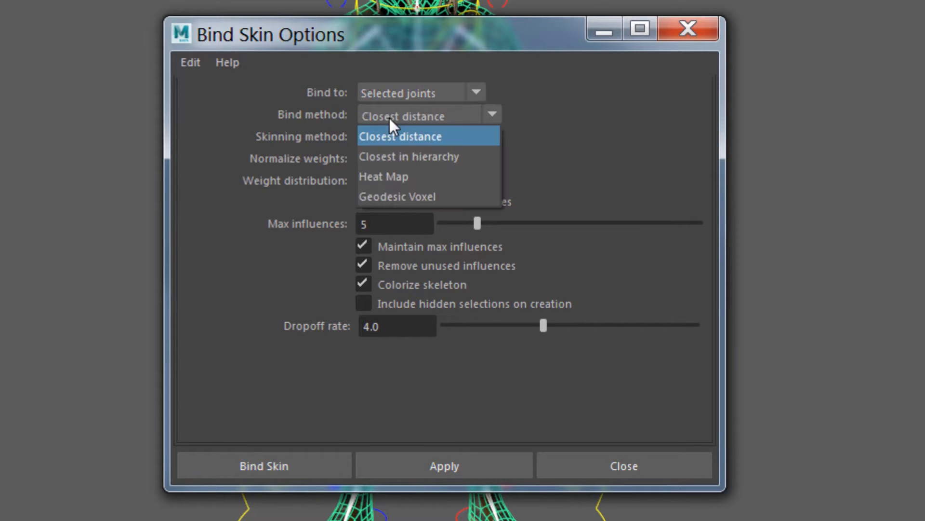
left_click(370, 195)
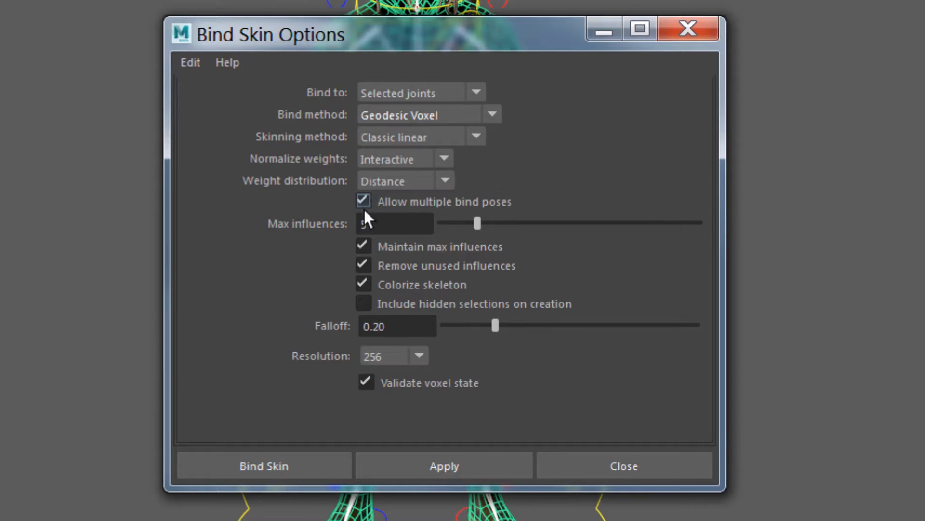
left_click(384, 359)
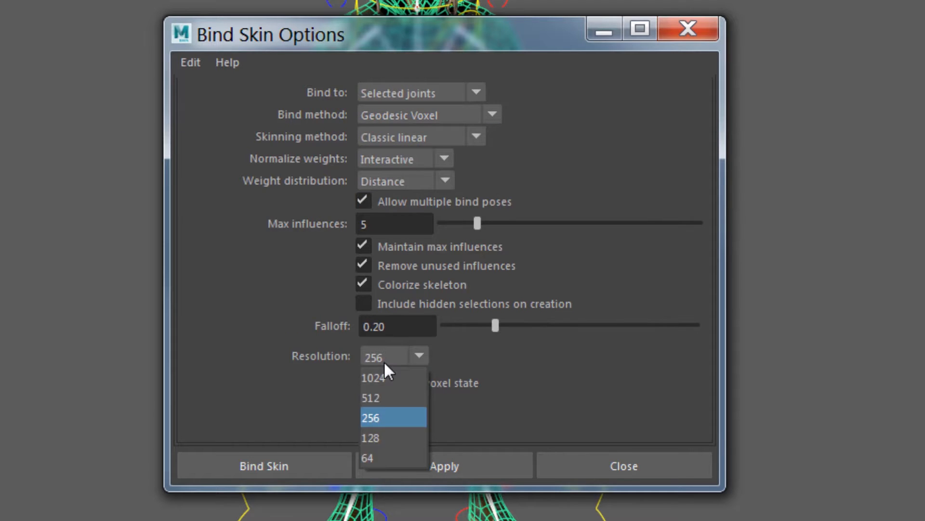
left_click(386, 405)
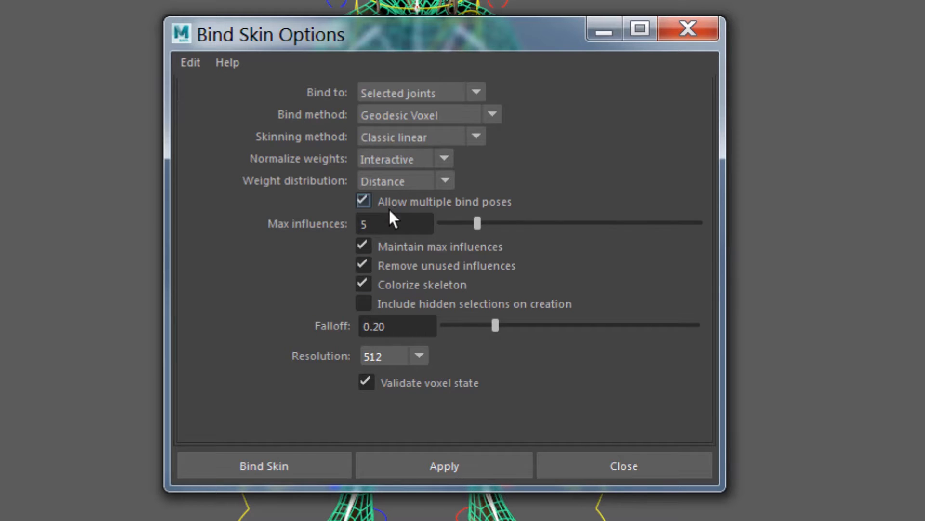
Step: Set the maximum influences to 3, bind the body mesh to the selected joints, and clear the selection
left_click(389, 223)
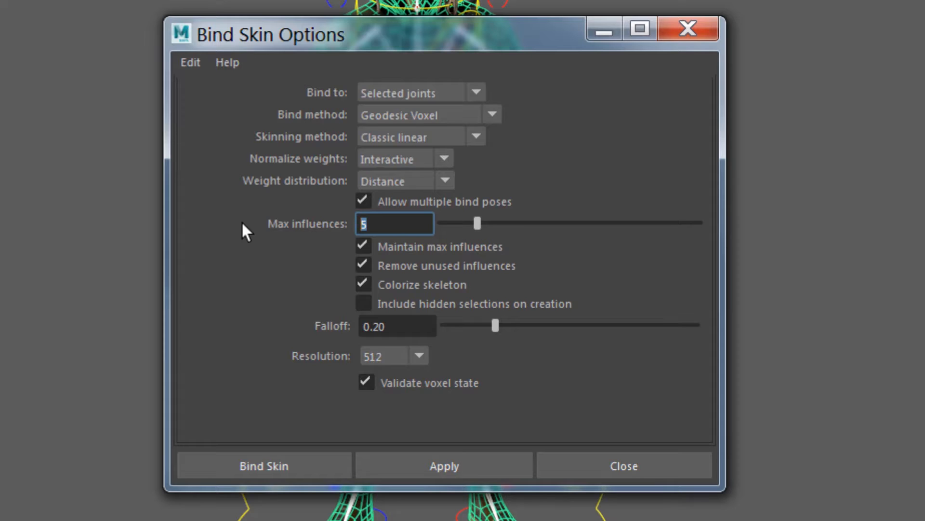
type("3")
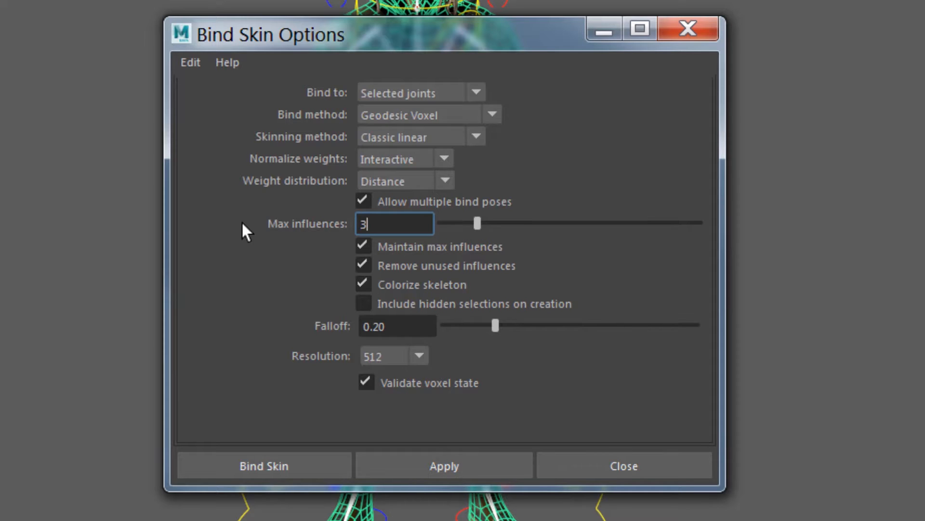
left_click(269, 457)
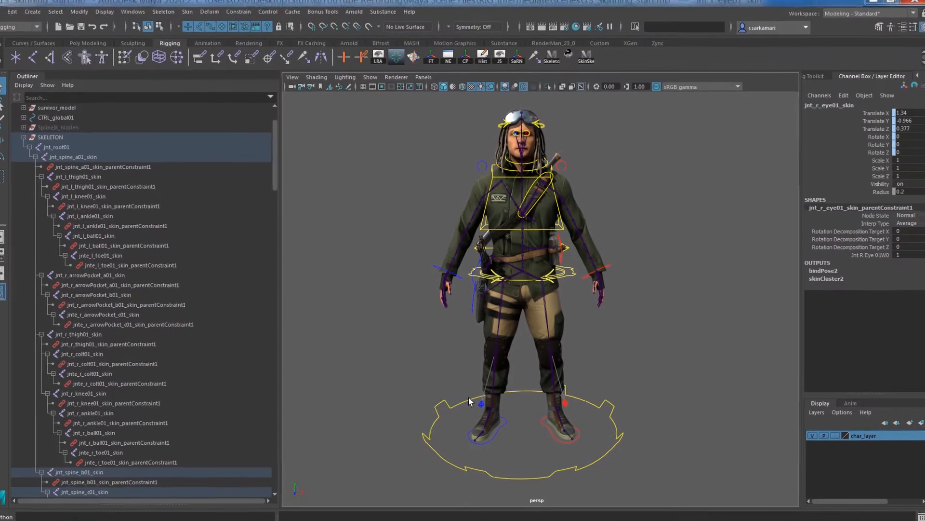
left_click(439, 379)
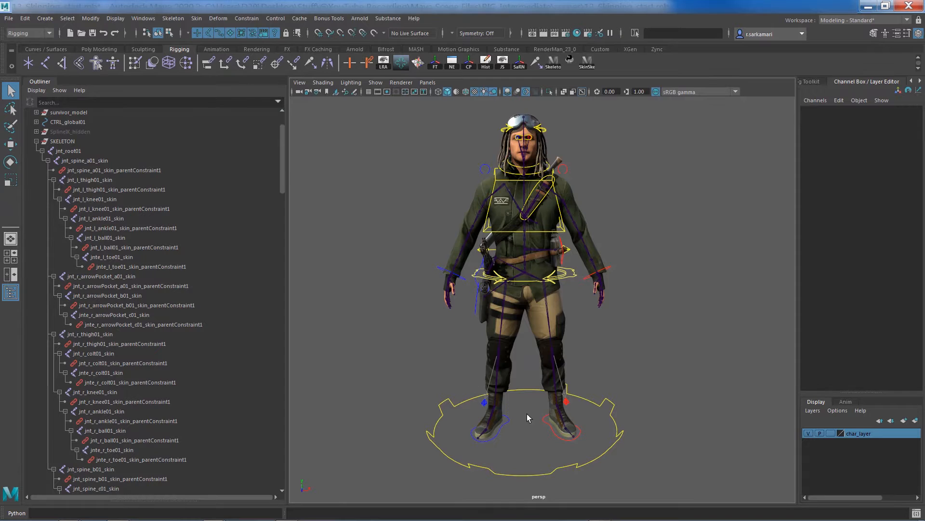
Step: Test the leg deformation by moving the left foot control about 1.25 units up and 2.7 units forward, and undo the moves
left_click_drag(527, 414, 492, 401, "alt")
left_click(540, 443)
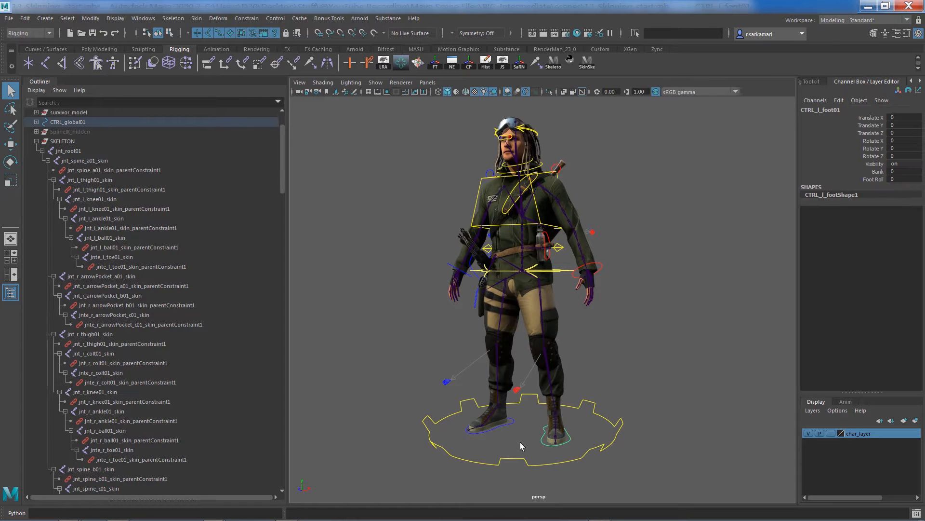
left_click_drag(525, 437, 508, 432, "alt")
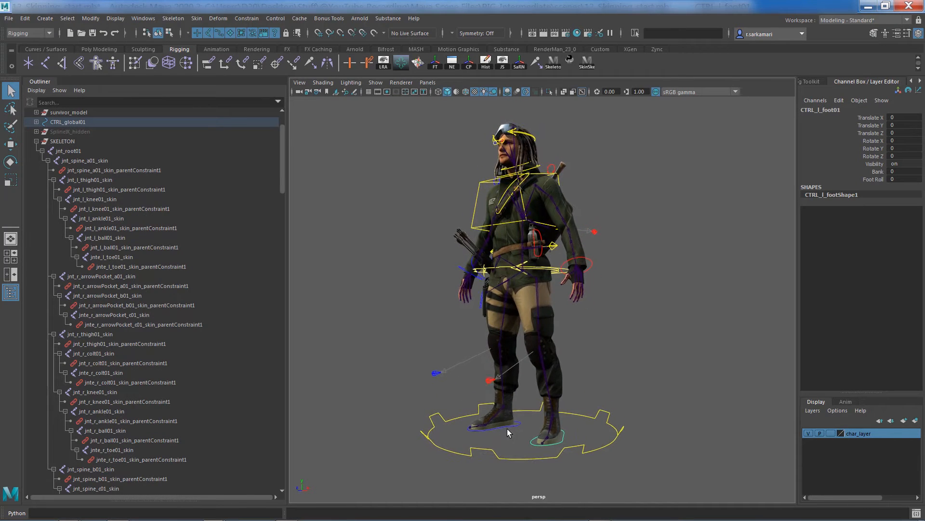
key("w")
left_click_drag(529, 481, 465, 455, "alt")
left_click_drag(505, 402, 474, 380)
right_click_drag(474, 380, 538, 407, "alt")
left_click_drag(538, 407, 511, 290, "alt")
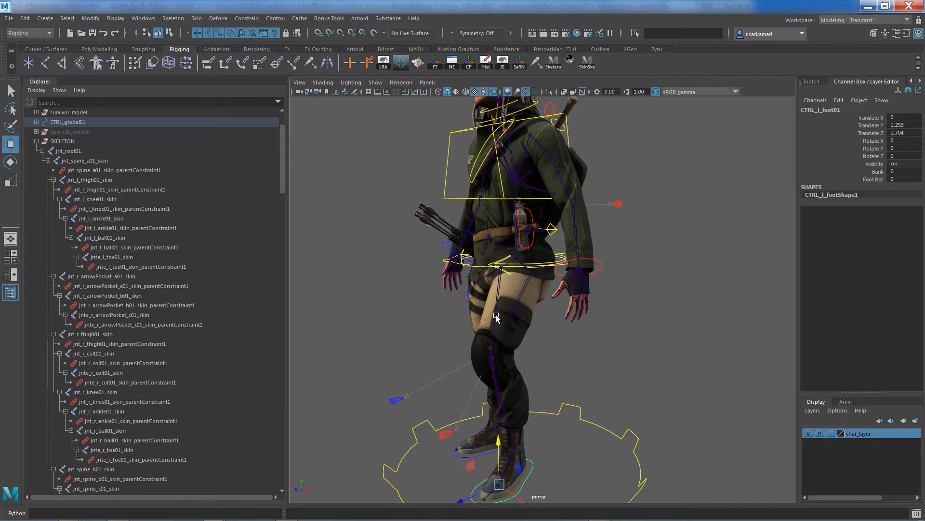
key("ctrl+z")
key("ctrl+z")
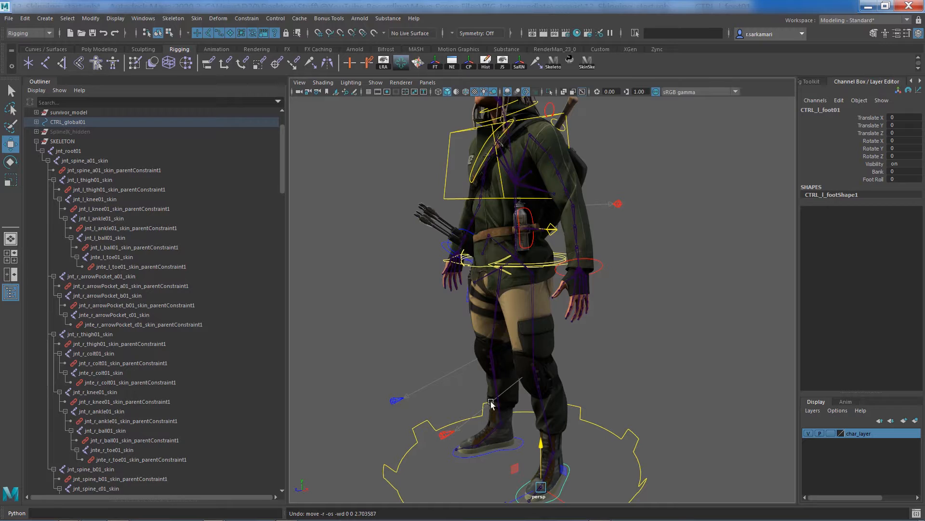
Step: Test the leg deformation by moving the left foot control backward about 3 units, and undo the move
left_click_drag(502, 438, 470, 427, "alt")
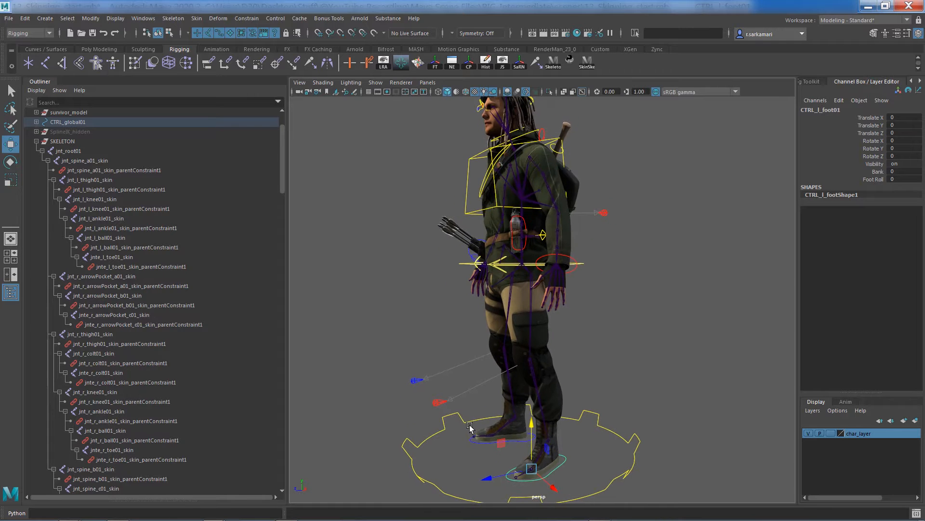
left_click_drag(488, 475, 496, 438)
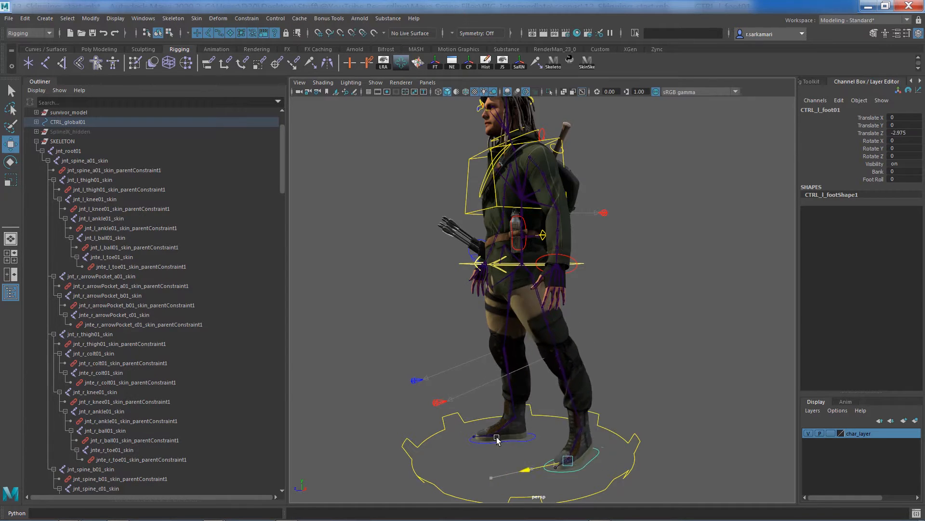
key("ctrl+z")
key("ctrl+z")
key("ctrl+z")
key("ctrl+z")
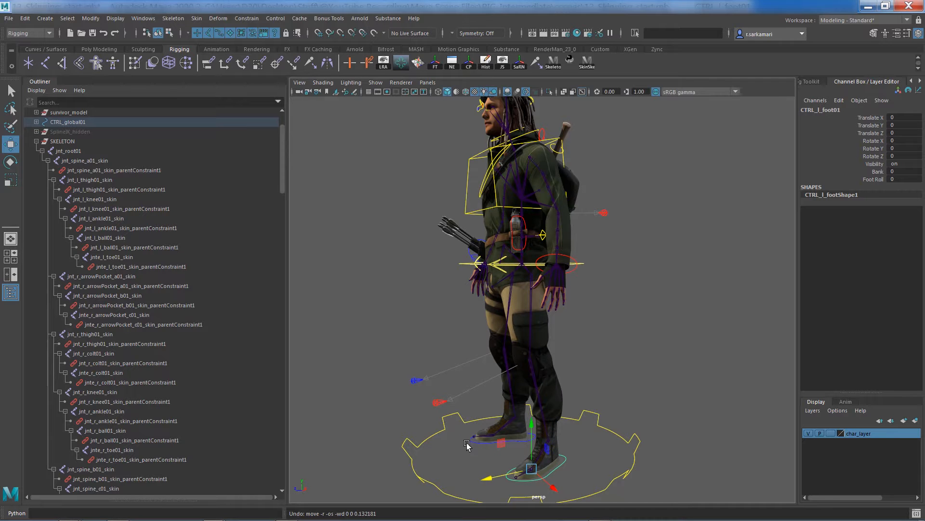
Step: Move the left foot control about 2.3 units forward and lift it, and raise the left knee control to about 0.4 in Y
left_click_drag(378, 452, 461, 445, "alt")
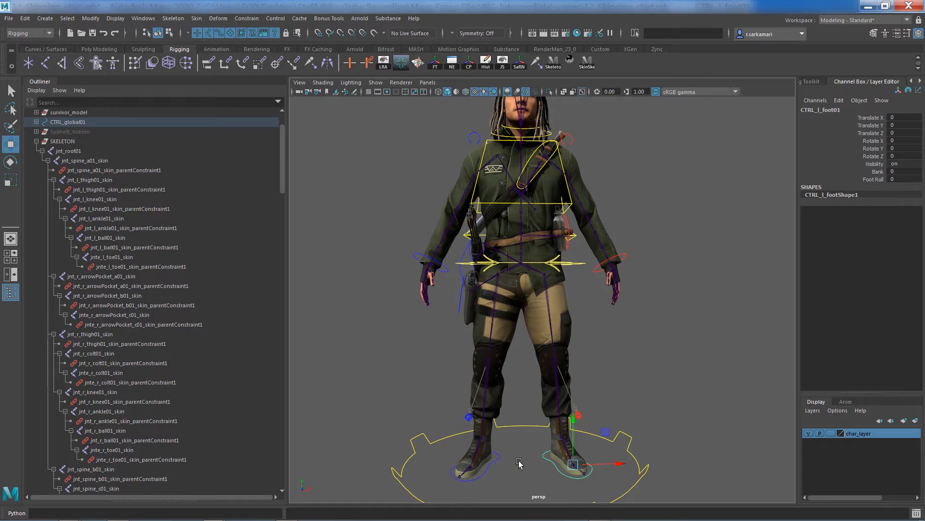
left_click_drag(519, 463, 431, 462, "alt")
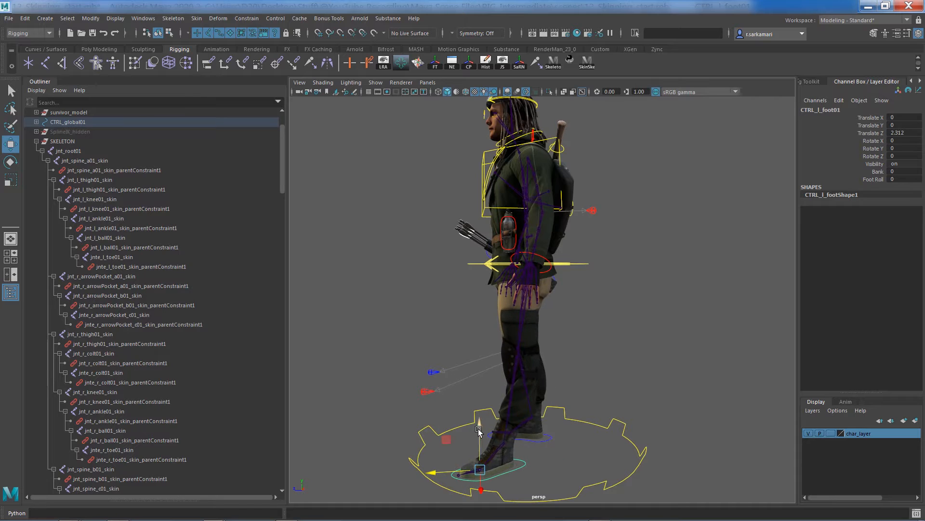
left_click_drag(480, 429, 481, 393)
left_click(427, 391)
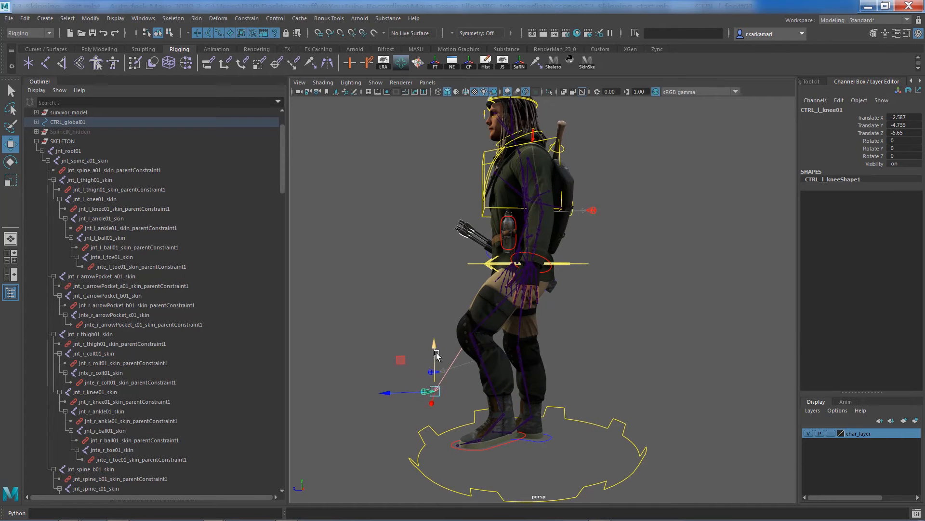
left_click_drag(433, 337, 430, 255)
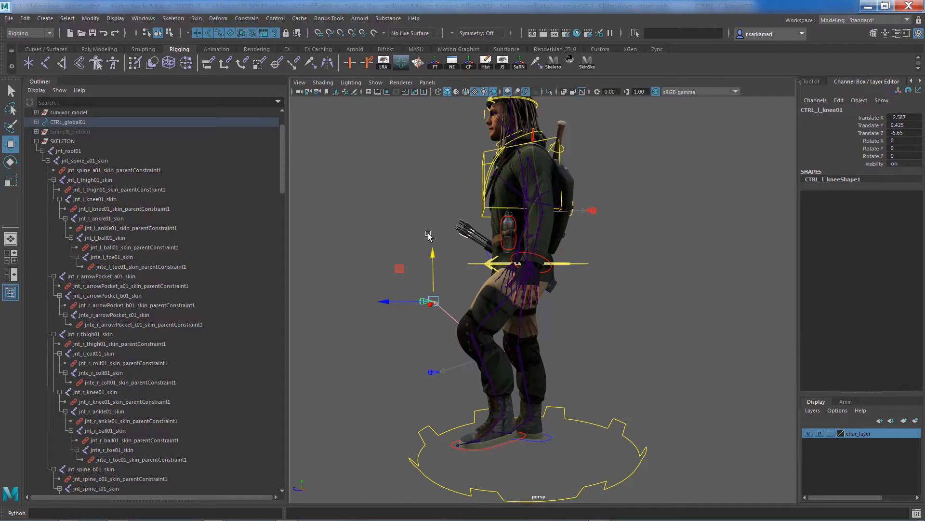
Step: Lift the left foot control to about 2.9 in Y and inspect the mesh deformation around the bent knee
left_click(454, 443)
left_click_drag(479, 395, 478, 375)
scroll(471, 386, "up", 5)
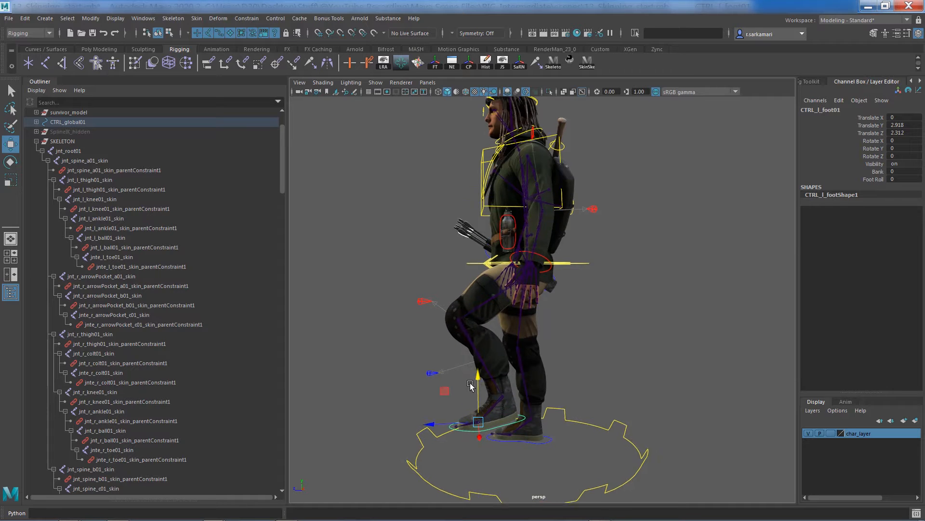
scroll(464, 393, "up", 8)
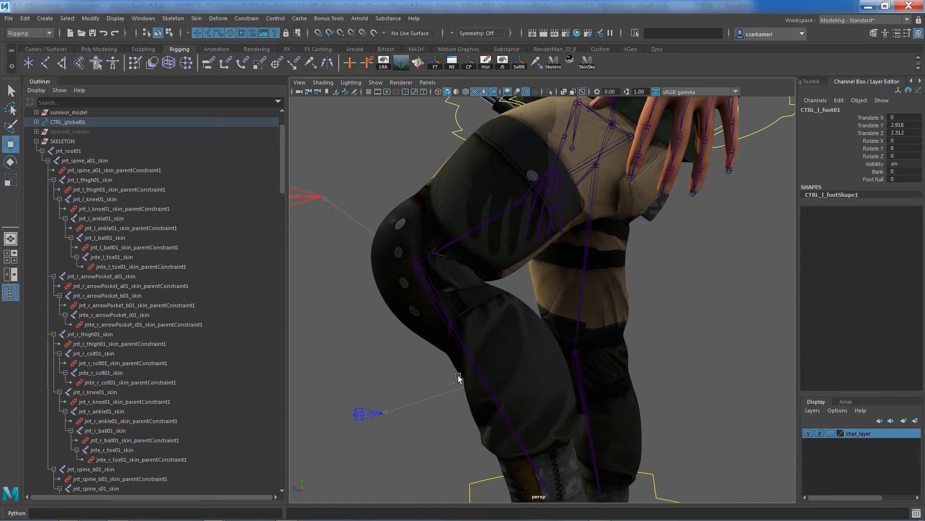
left_click_drag(491, 342, 574, 371, "alt")
Step: Undo the left knee and left foot control moves to restore the default leg pose
key("ctrl+z")
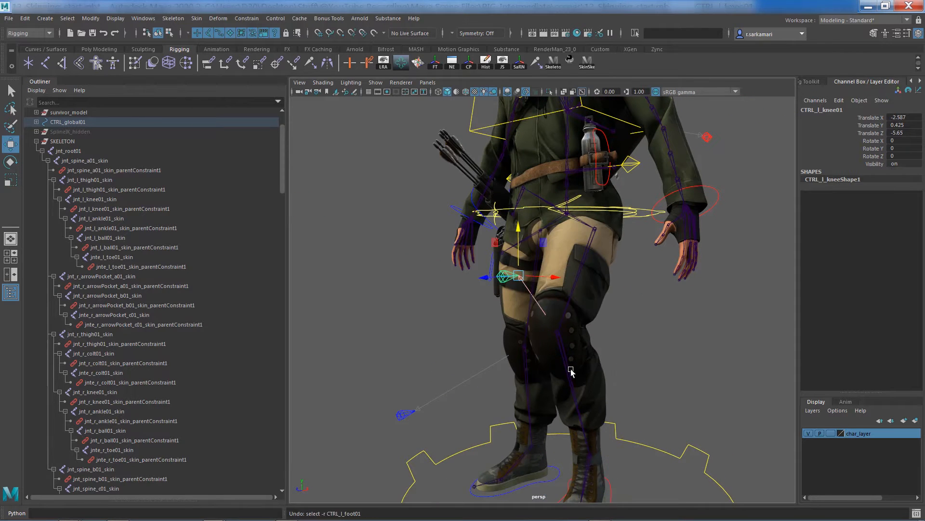
key("ctrl+z")
key("ctrl+z")
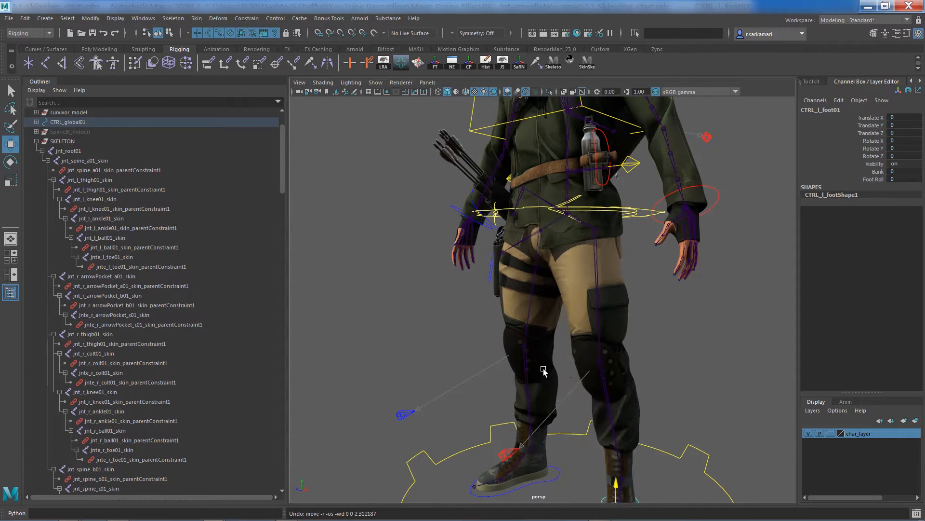
Step: Test the head deformation by rotating the head control slightly, and clear the selection
left_click_drag(697, 361, 586, 342, "alt")
middle_click_drag(519, 145, 516, 289, "alt")
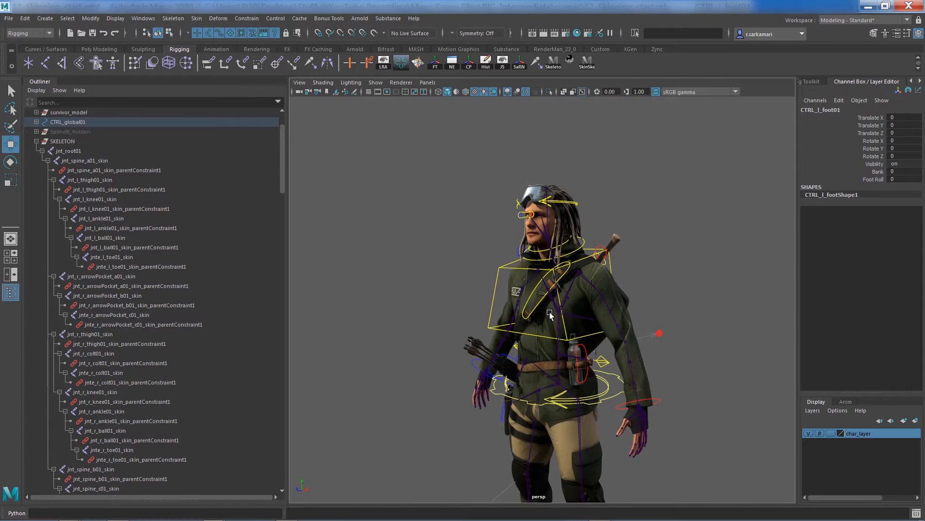
right_click_drag(516, 289, 551, 233, "alt")
left_click_drag(556, 223, 502, 345, "alt")
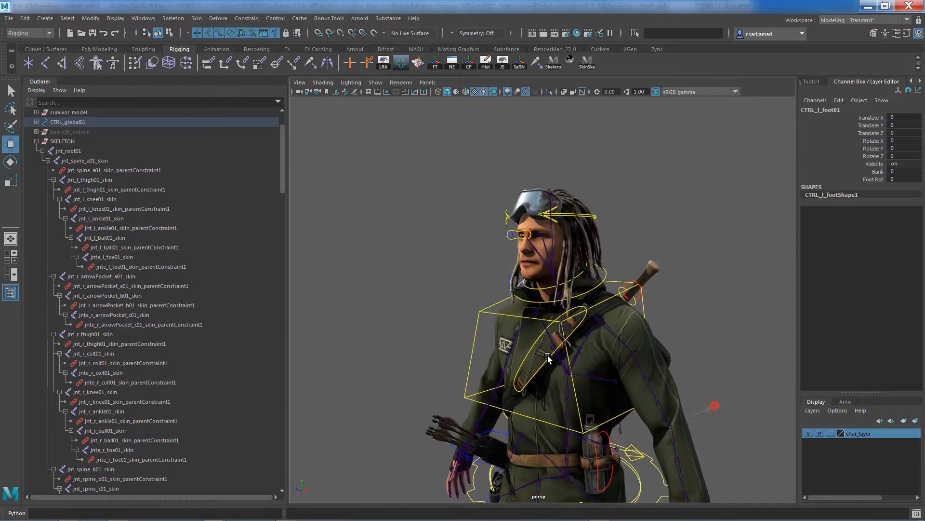
right_click_drag(502, 345, 601, 380, "alt")
mouse_move(601, 380)
left_mouse_down("alt")
mouse_move(654, 378)
mouse_move(598, 380)
left_mouse_up("alt")
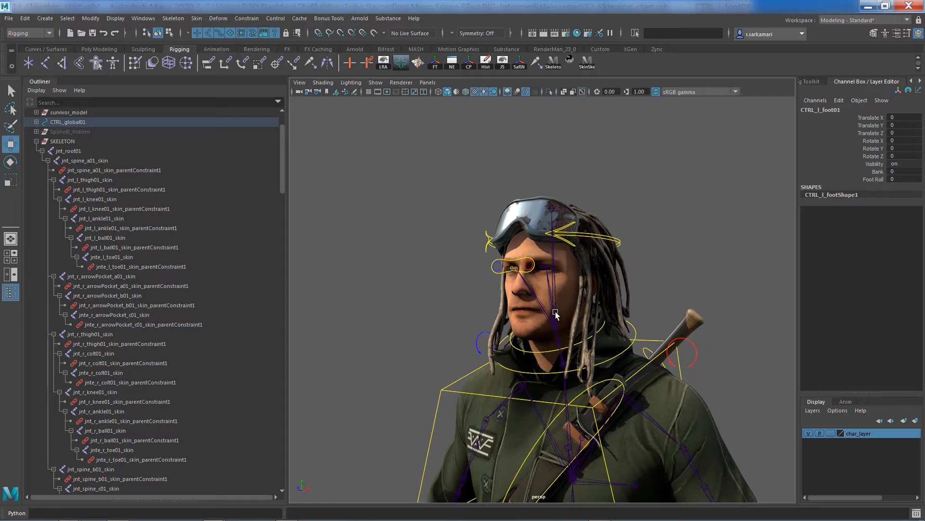
left_click(604, 239)
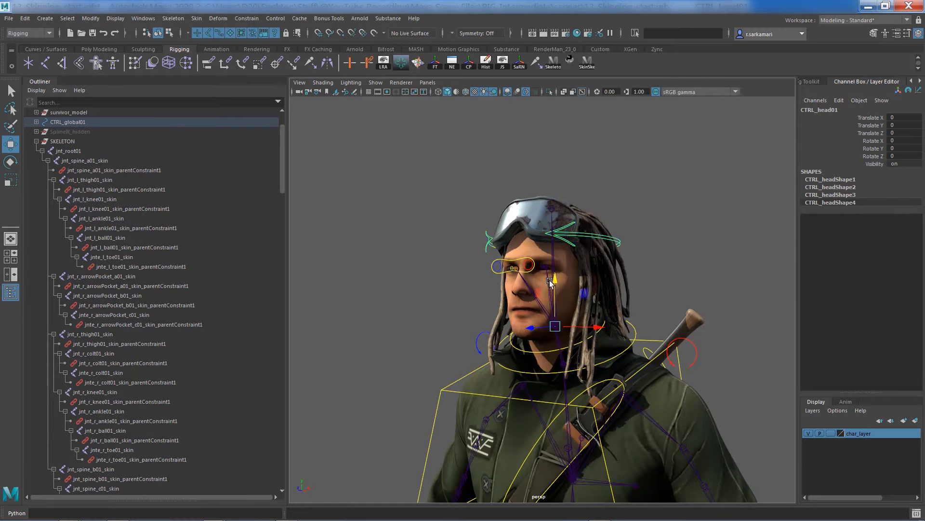
key("e")
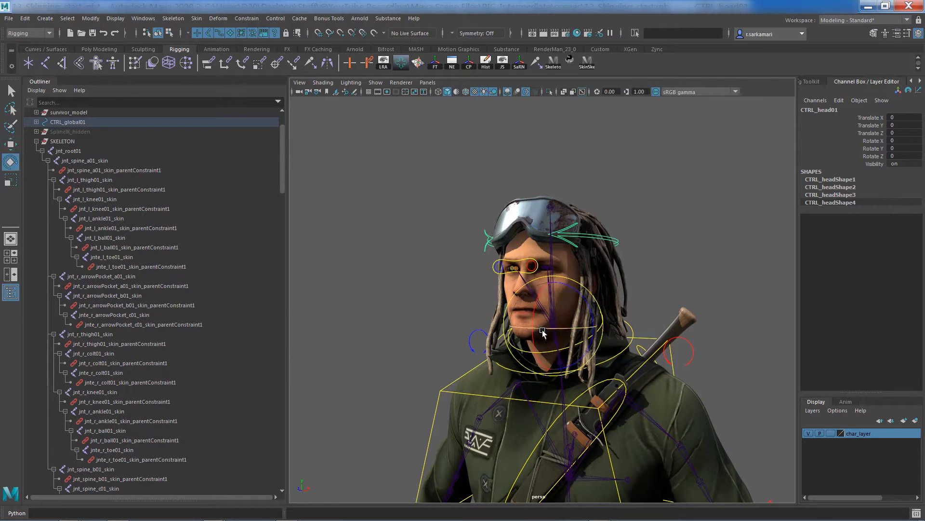
left_click_drag(544, 332, 547, 333)
left_click(443, 305)
Step: Select the goggles mesh together with the head skin joint
right_click_drag(432, 310, 584, 363, "alt")
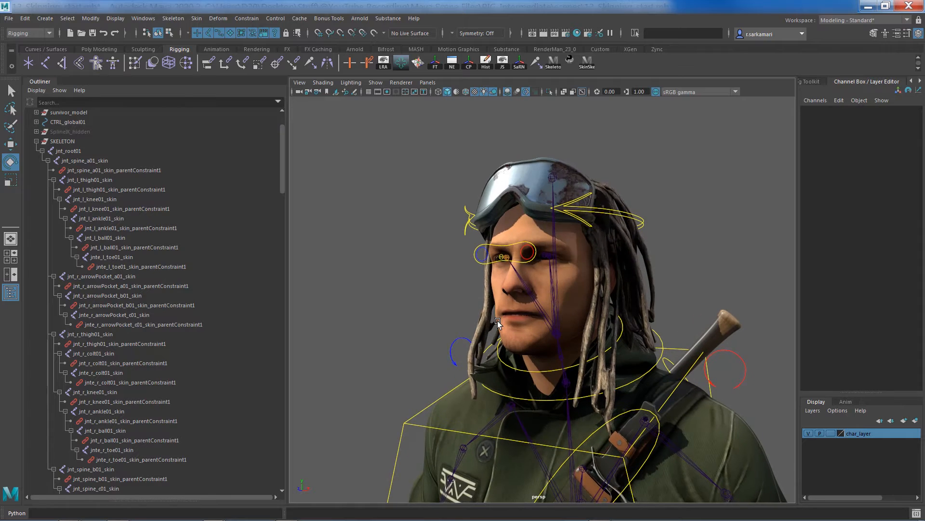
middle_click_drag(585, 364, 594, 311, "alt")
right_click_drag(594, 311, 512, 292, "alt")
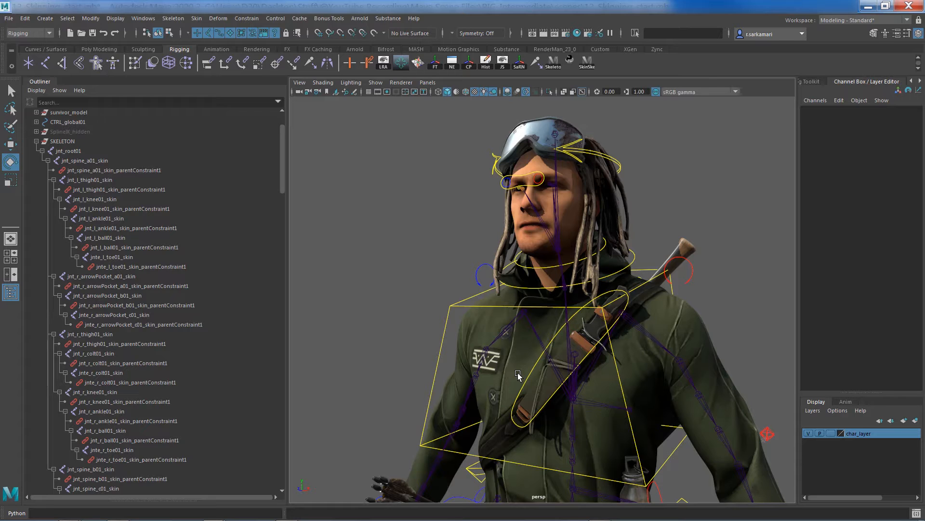
middle_click_drag(504, 282, 493, 333, "alt")
right_click_drag(493, 333, 525, 312, "alt")
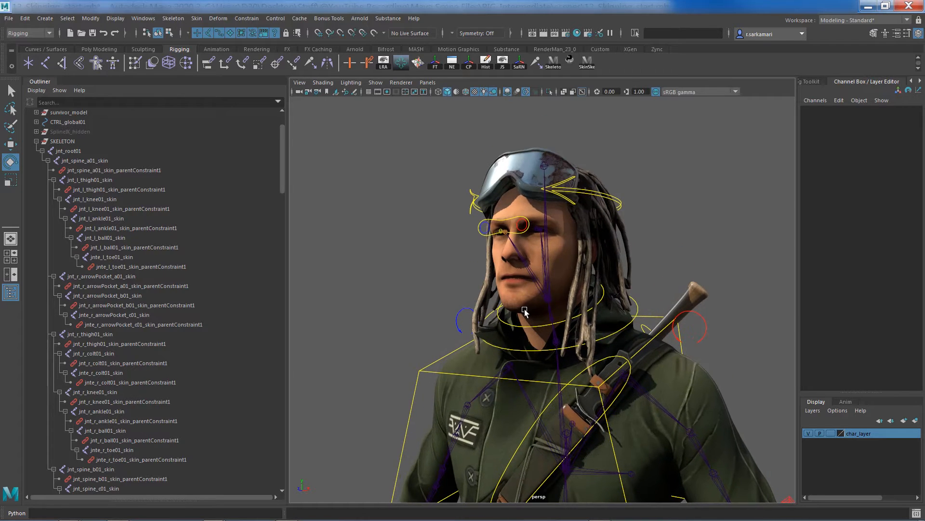
left_click(521, 179)
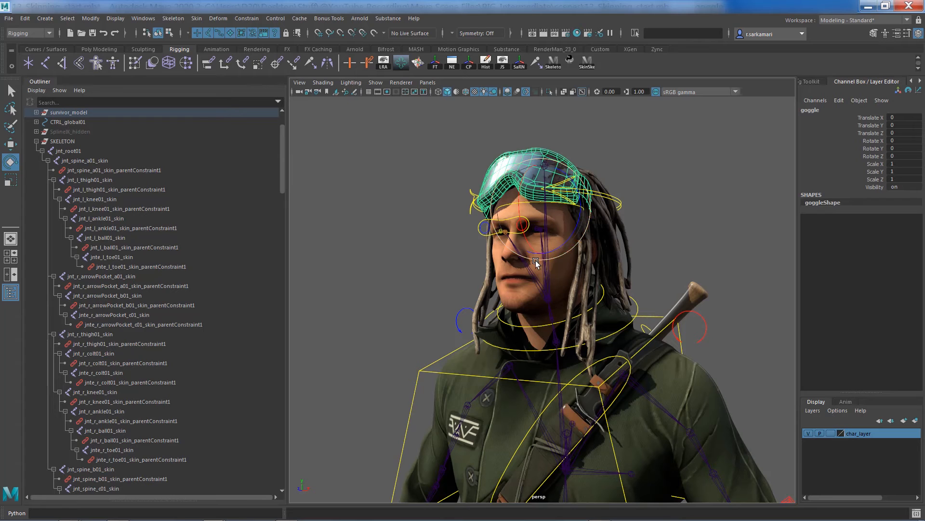
key("q")
left_click(546, 225)
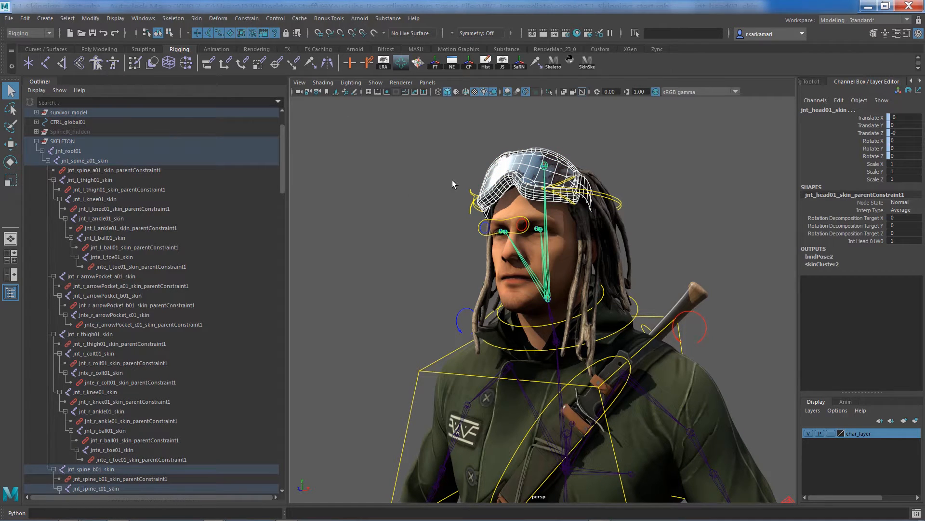
Step: Bind the goggles to the selected head joint using the Closest distance bind method
left_click(199, 20)
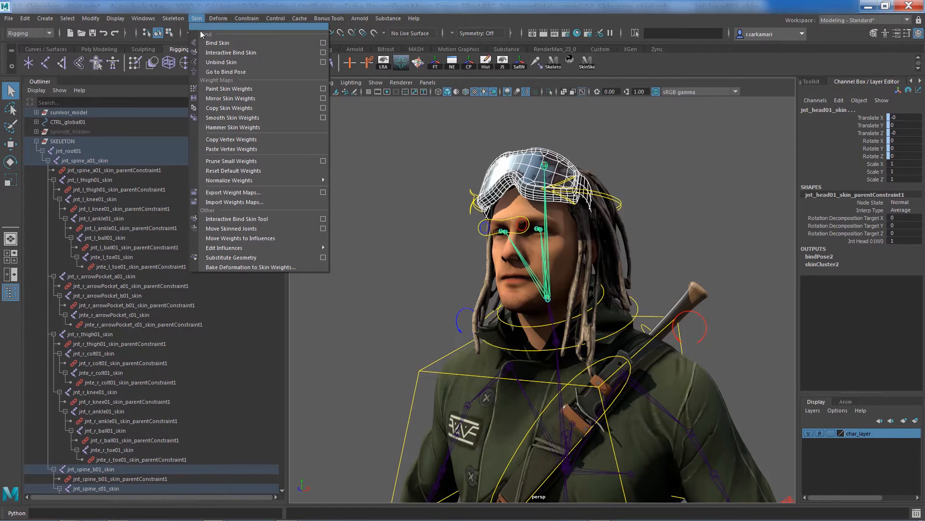
left_click(325, 41)
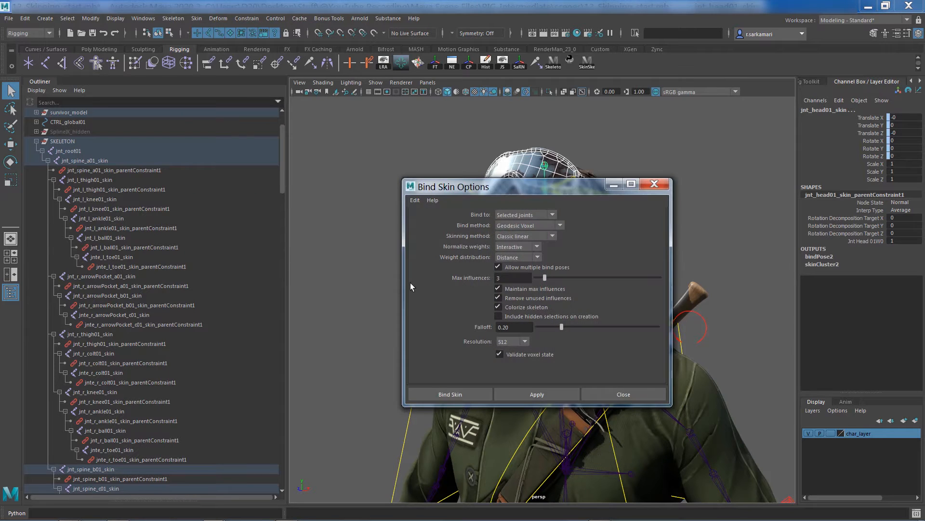
left_click(505, 229)
left_click(505, 236)
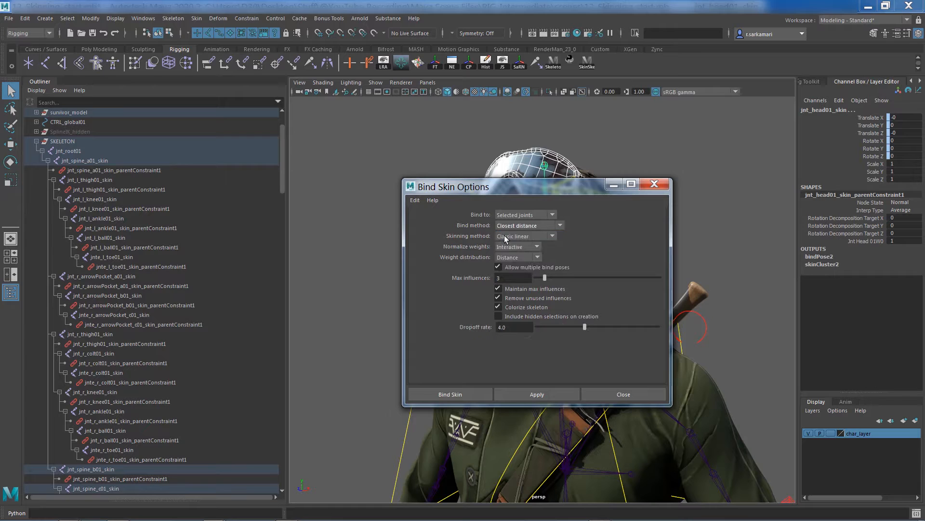
left_click_drag(491, 188, 268, 129)
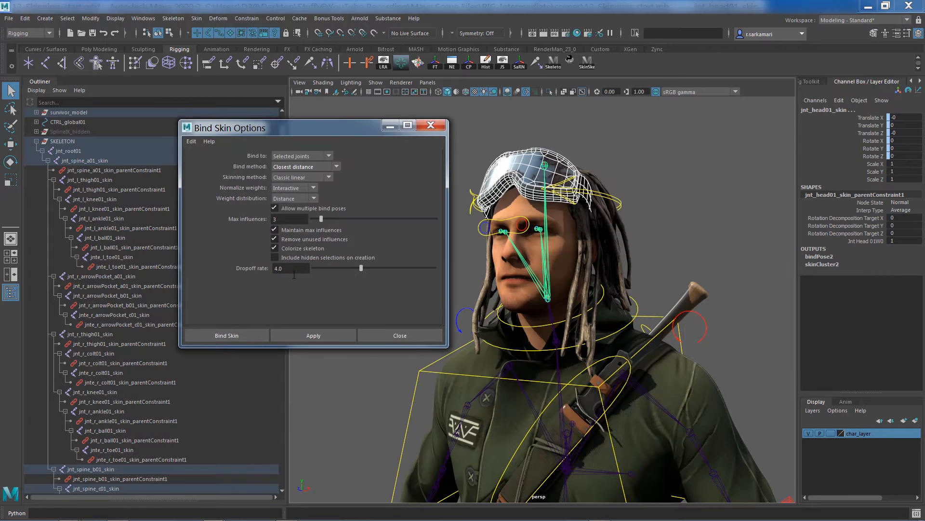
left_click(311, 335)
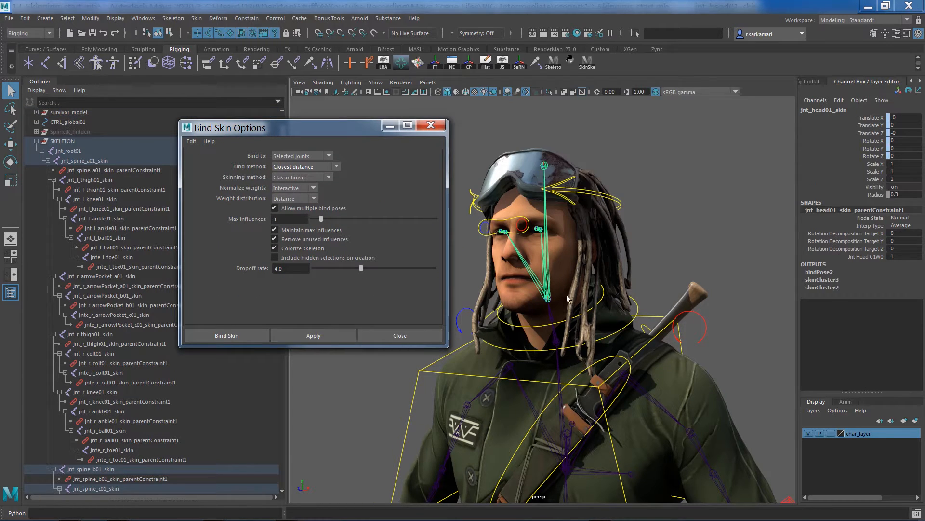
Step: Test the goggles binding by rotating the head control, and undo the rotation
left_click(590, 198)
key("e")
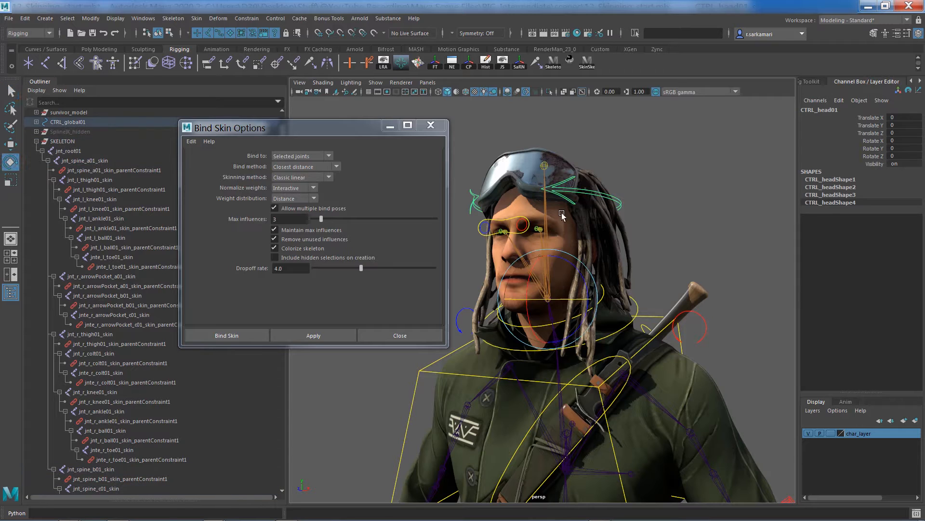
left_click_drag(542, 299, 546, 300)
key("ctrl+z")
Step: Bind the hair mesh to the head skin joint with the current bind options, and rotate the joint to test the binding
left_click(591, 253)
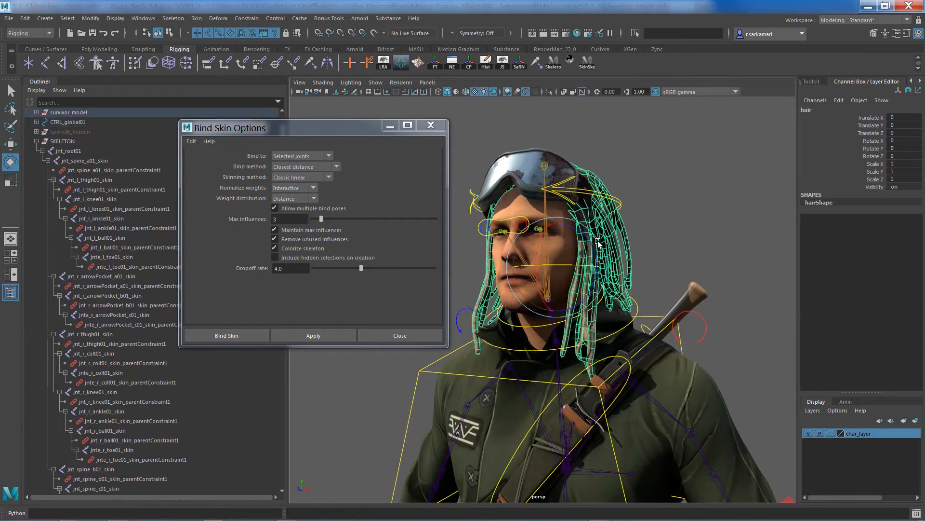
left_click(545, 212, "shift")
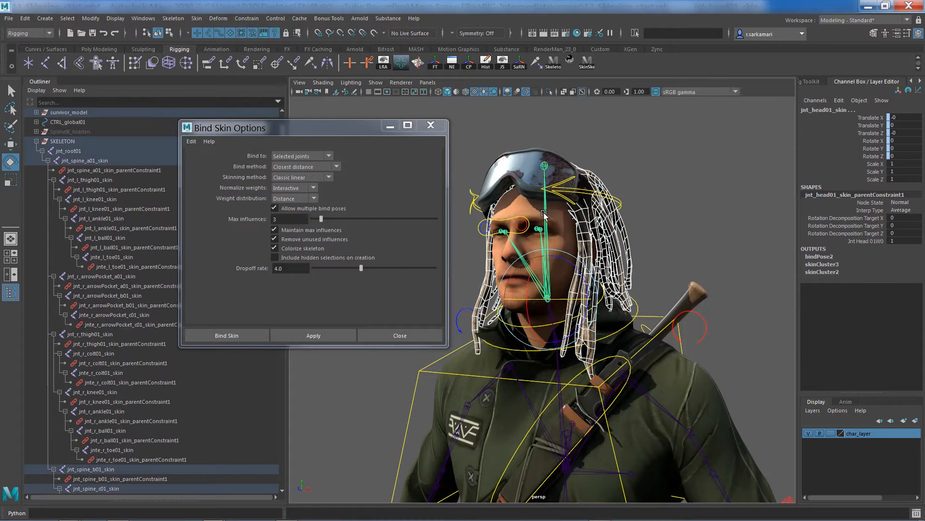
left_click(313, 335)
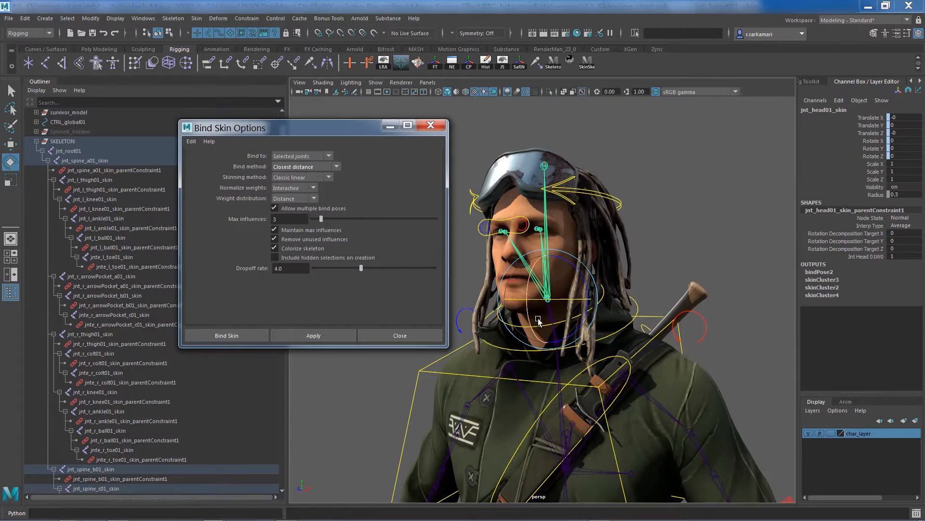
left_click_drag(539, 326, 548, 323)
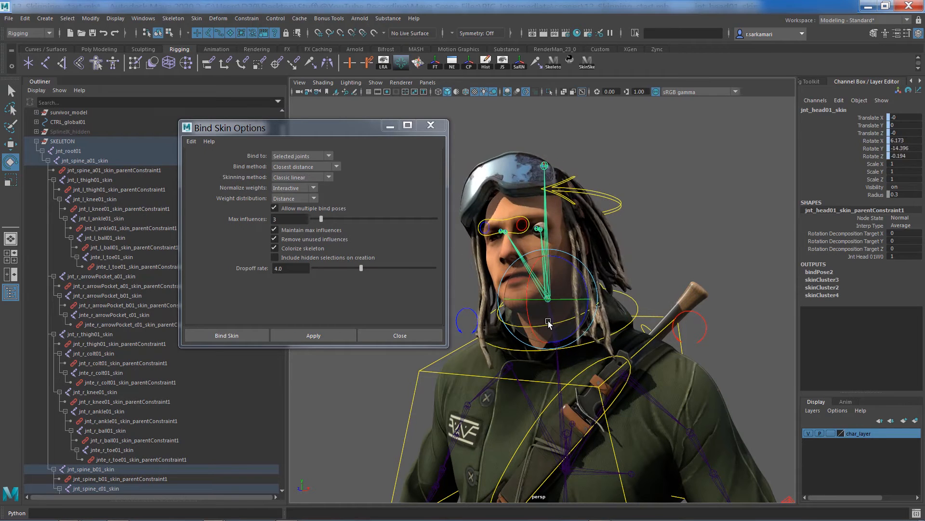
Step: Undo the head joint's test rotation and clear the selection
key("ctrl+z")
left_click(665, 244)
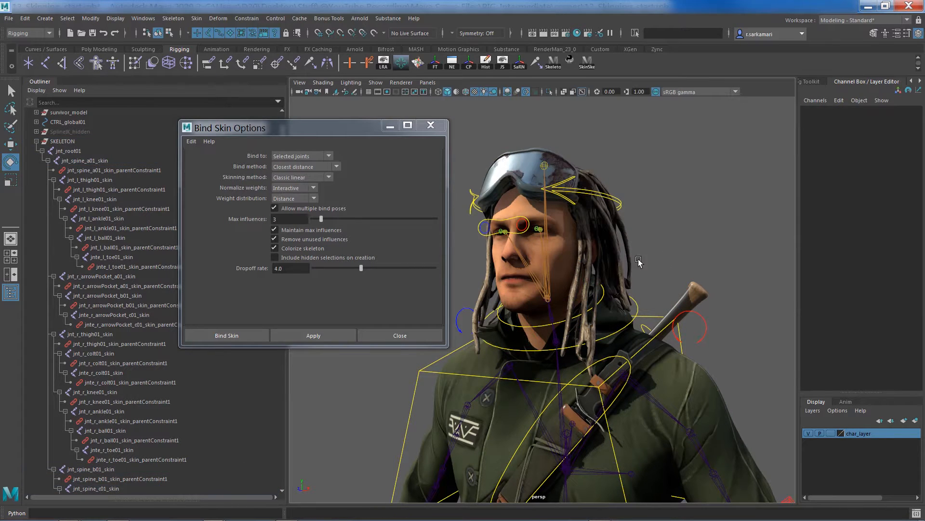
Step: Bind the bat mesh on the character's back to the left bat helper skin joint using the Closest distance bind method
left_click_drag(651, 345, 740, 300, "alt")
middle_click_drag(740, 299, 724, 256, "alt")
left_click_drag(713, 300, 681, 310, "alt")
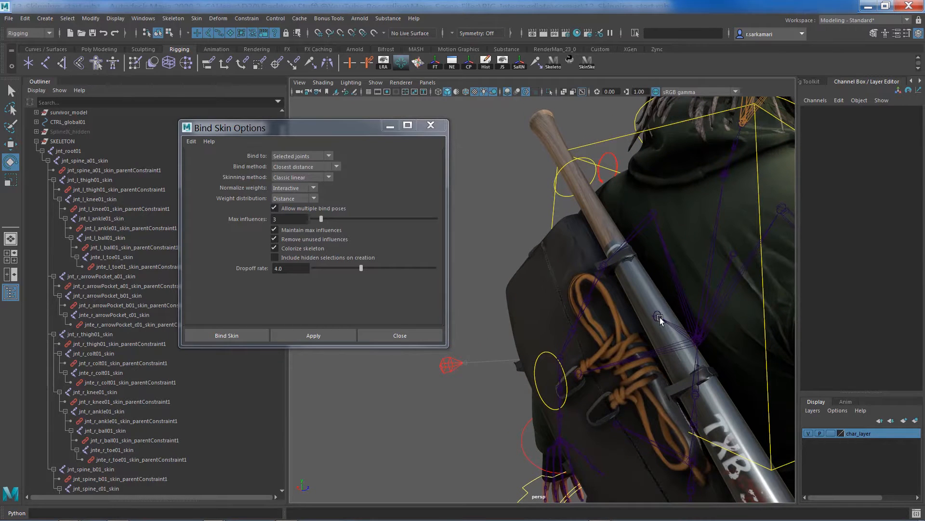
left_click(659, 317)
left_click(589, 216, "shift")
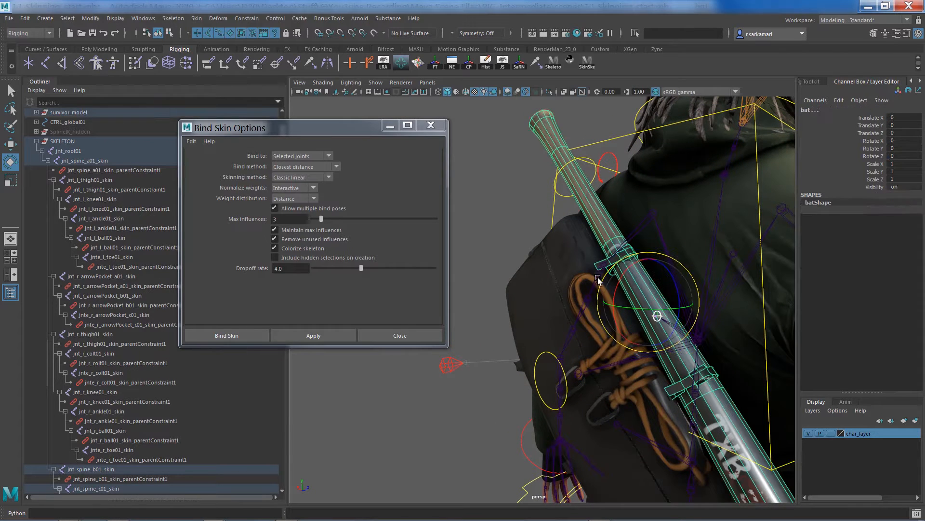
left_click(315, 335)
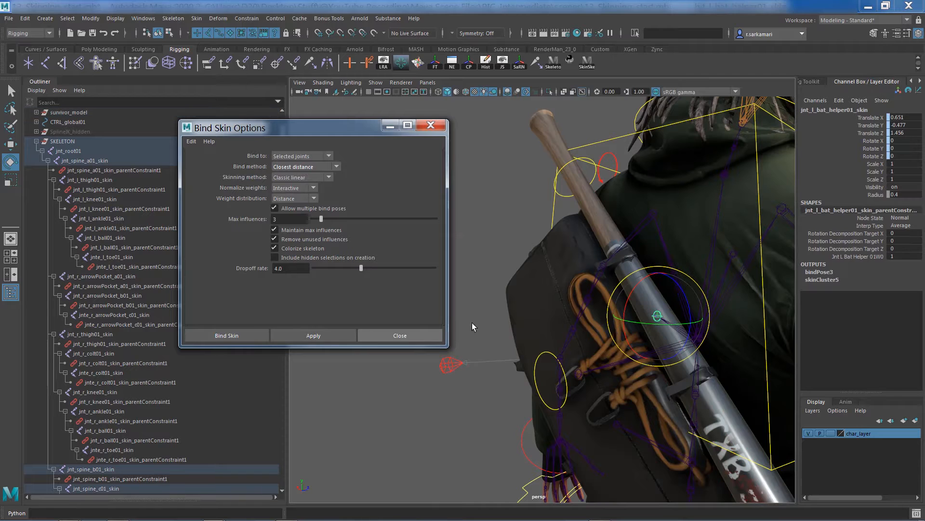
Step: Test the bat binding by rotating the left bat helper control, and undo the rotation
left_click(565, 194)
left_click_drag(626, 273, 630, 308)
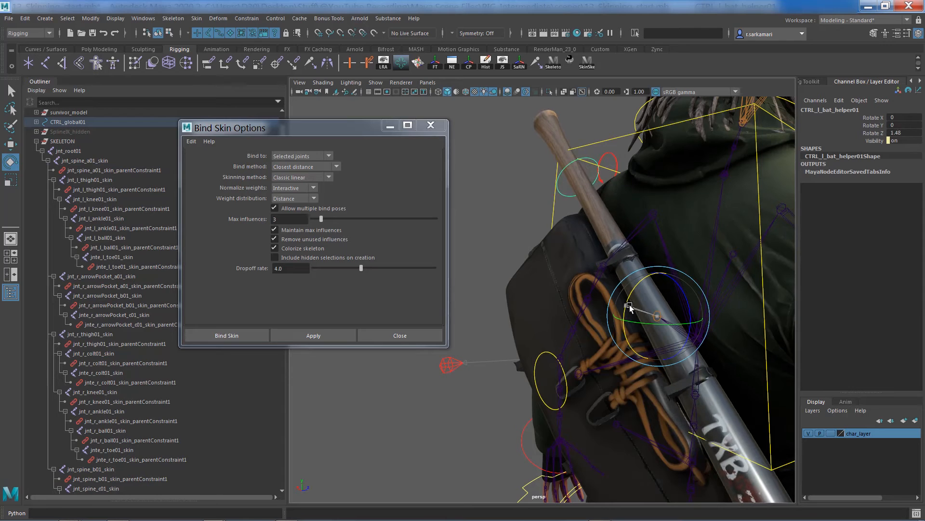
key("ctrl+z")
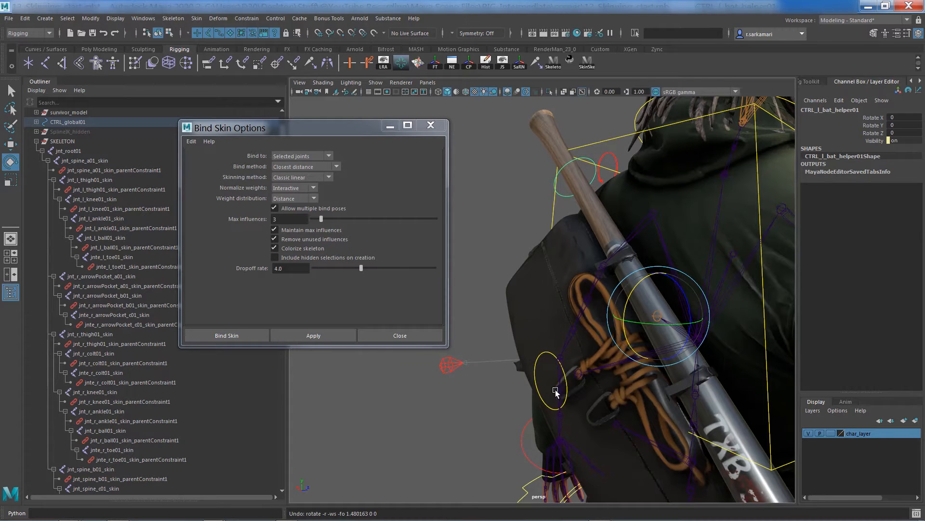
Step: Bind the bag mesh to the left bag helper skin joint with the current bind options
left_click_drag(527, 391, 568, 324, "alt")
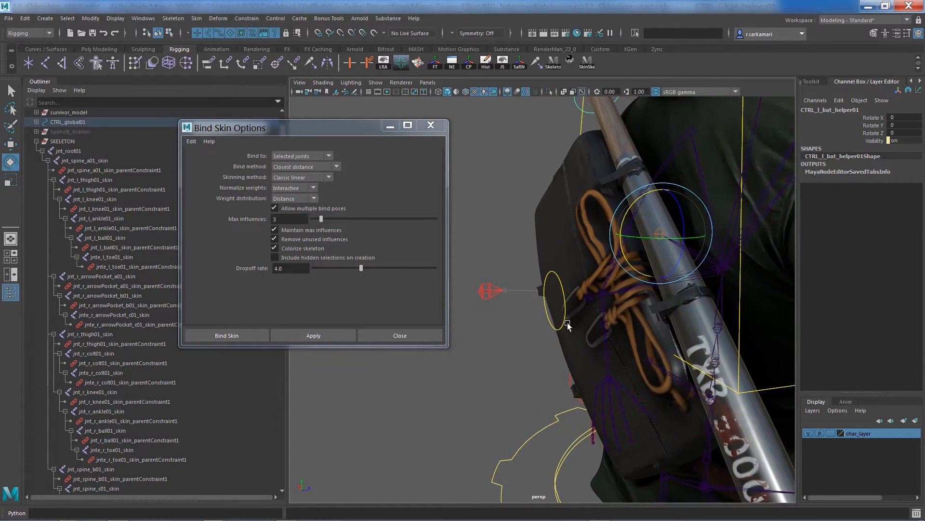
left_click(584, 298)
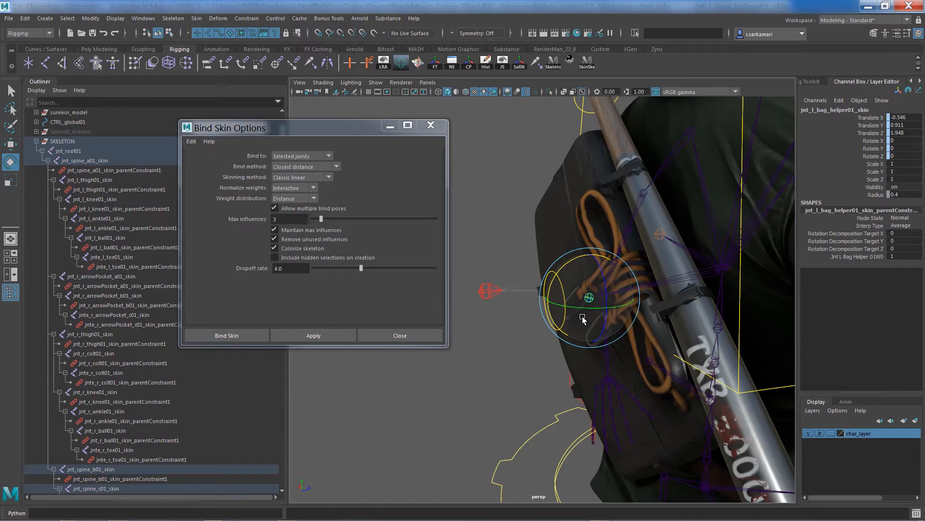
key("q")
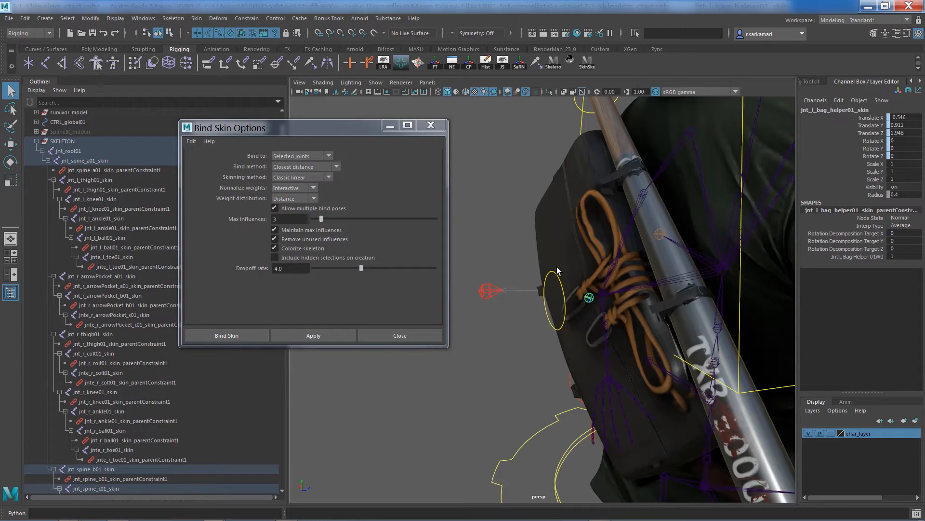
left_click(563, 302, "shift")
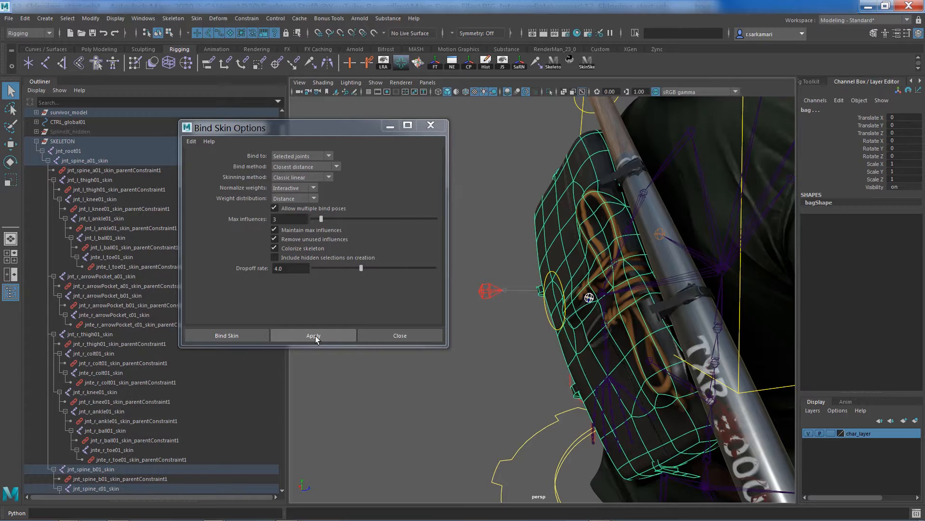
left_click(314, 336)
Step: Test the bag binding by rotating the left bag helper control, and undo the rotation
left_click(560, 330)
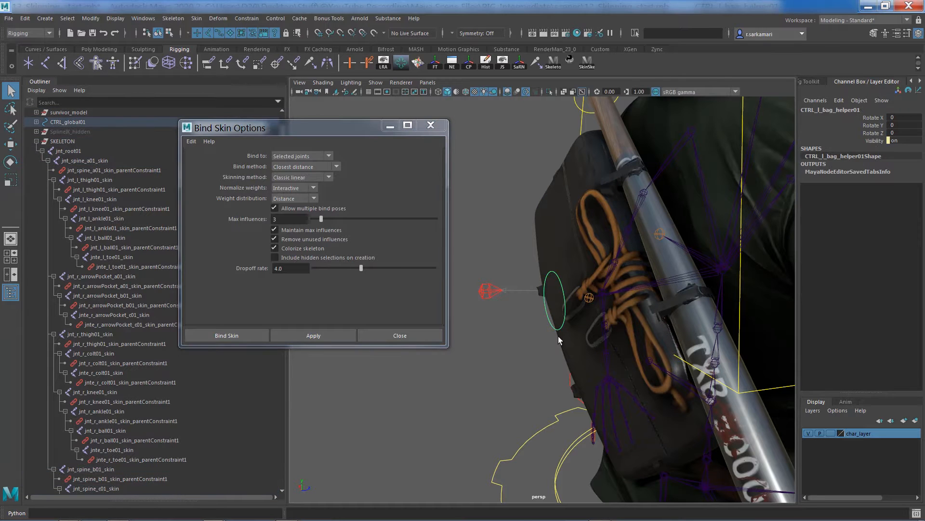
key("e")
left_click_drag(574, 304, 575, 306)
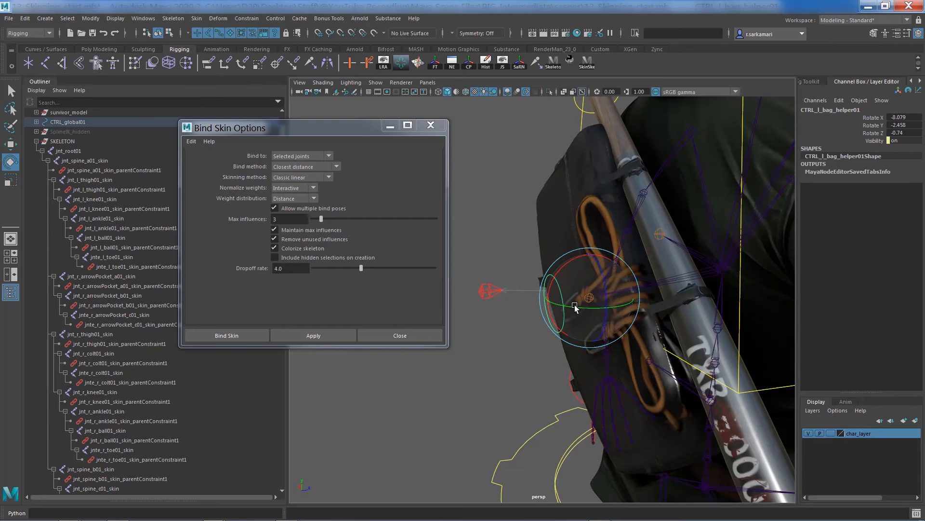
key("ctrl+z")
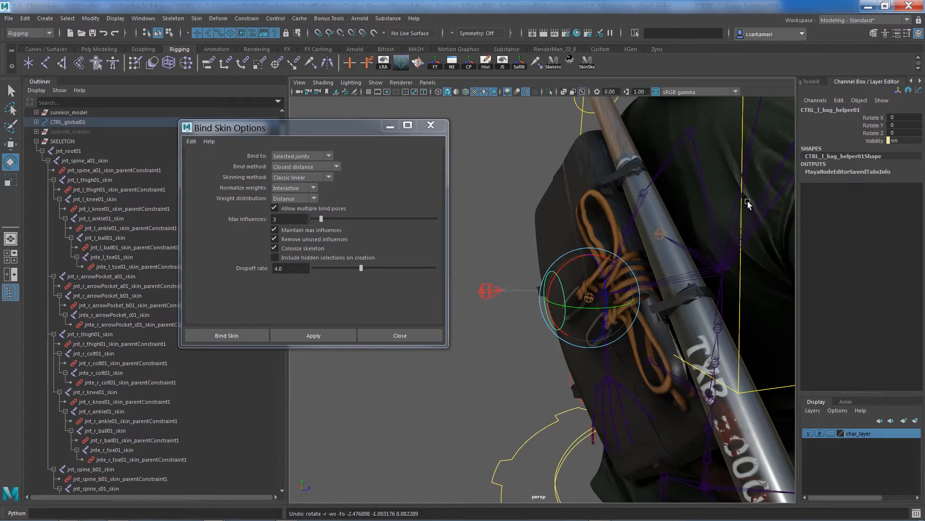
Step: Bind the bottle mesh on the belt to the left bottle skin joint with the Closest distance bind method
right_click_drag(726, 260, 617, 256, "alt")
left_click_drag(617, 256, 508, 255, "alt")
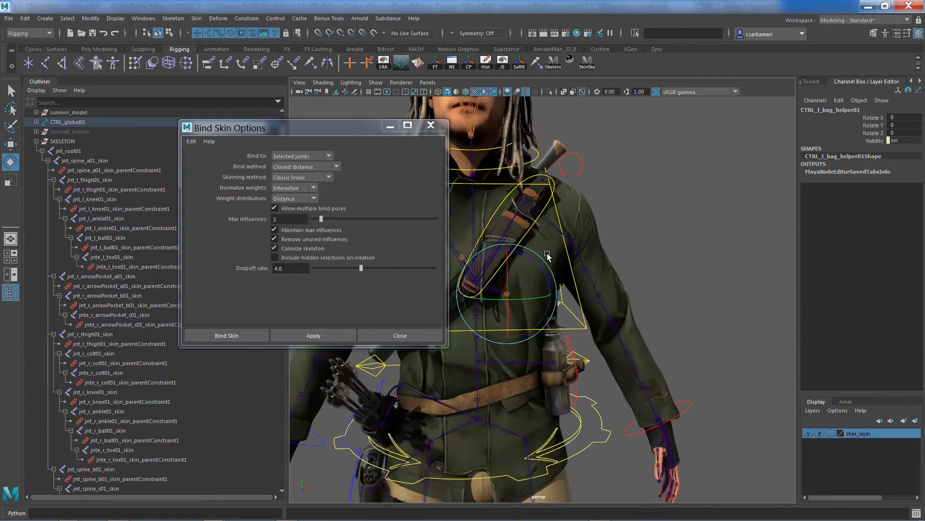
middle_click_drag(548, 256, 658, 241, "alt")
left_click_drag(658, 241, 596, 216, "alt")
right_click_drag(595, 216, 728, 260, "alt")
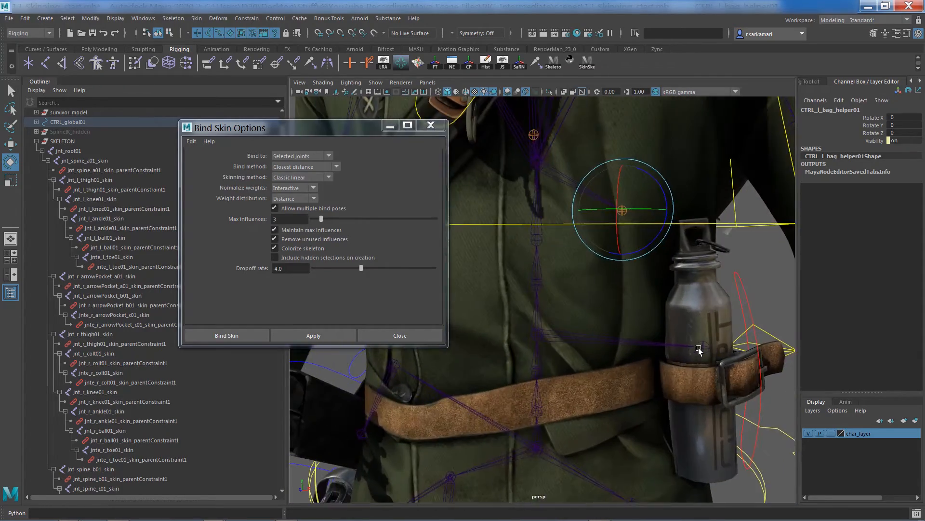
left_click(704, 365)
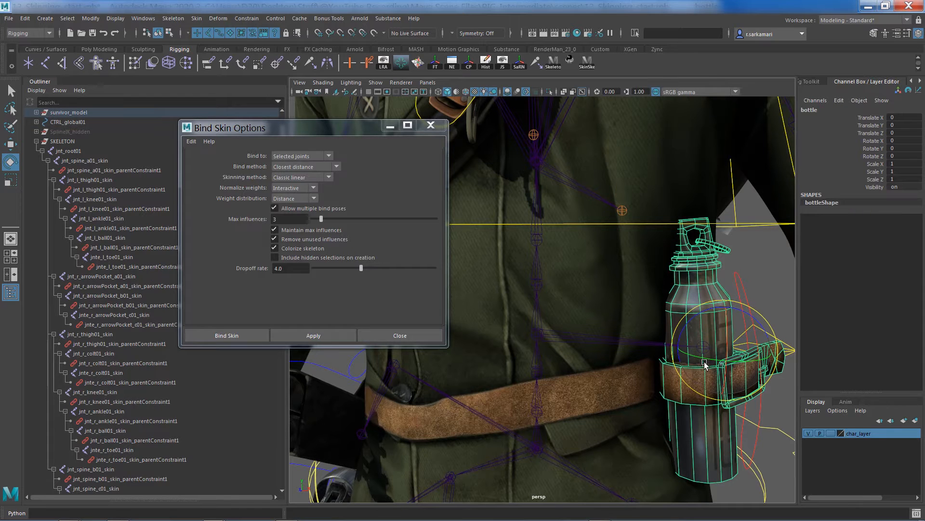
key("q")
left_click(700, 347)
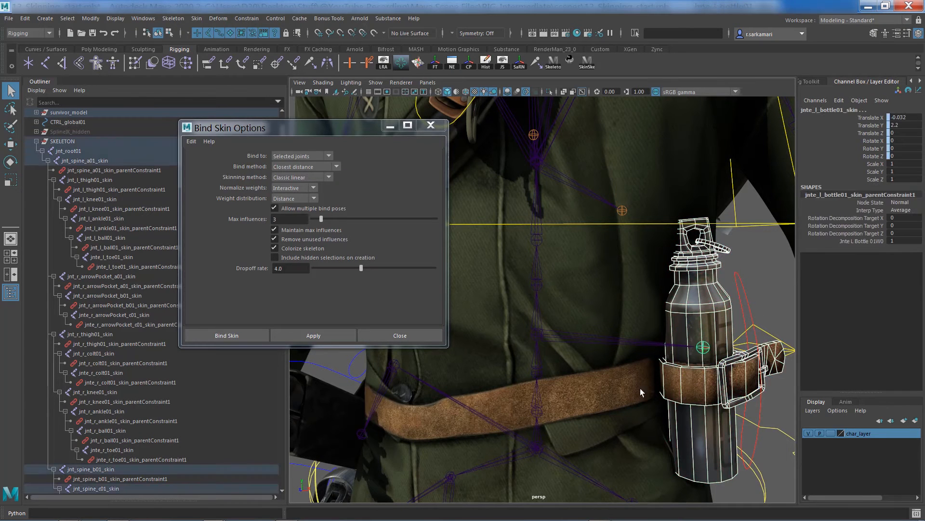
left_click(314, 335)
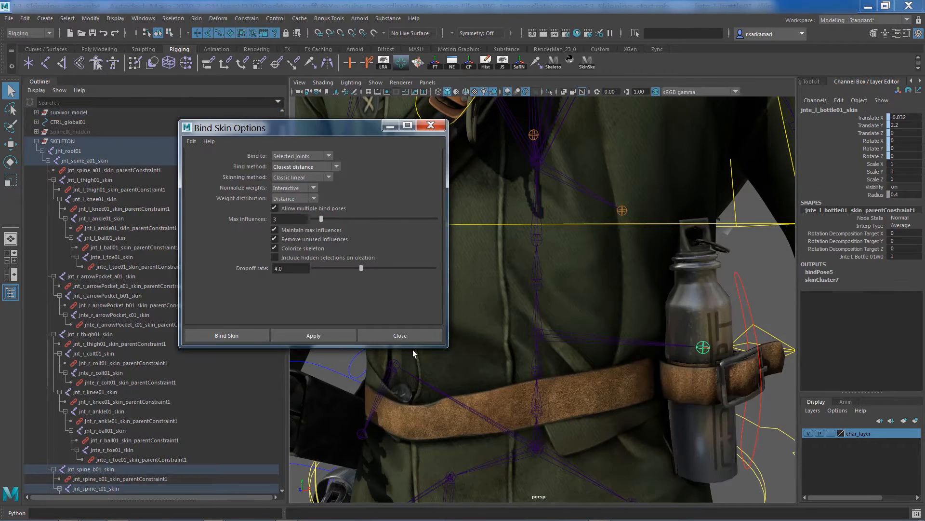
Step: Test the bottle binding by moving the left bottle control, undo the move, and clear the selection
left_click(746, 306)
key("e")
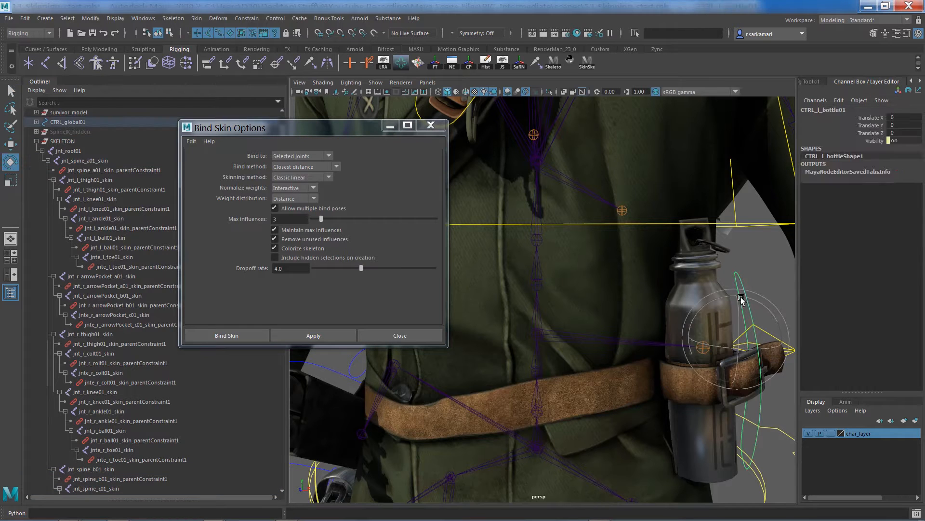
key("w")
left_click_drag(731, 337, 746, 340)
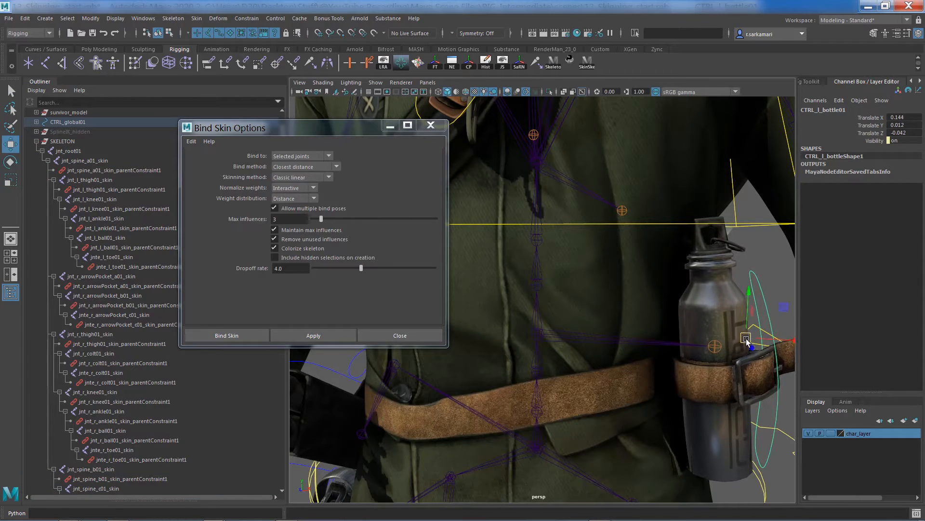
key("ctrl+z")
left_click(762, 276)
Step: Bind the arrow pocket mesh to the right arrowPocket_b01 skin joint with the current bind options
scroll(618, 294, "down", 1)
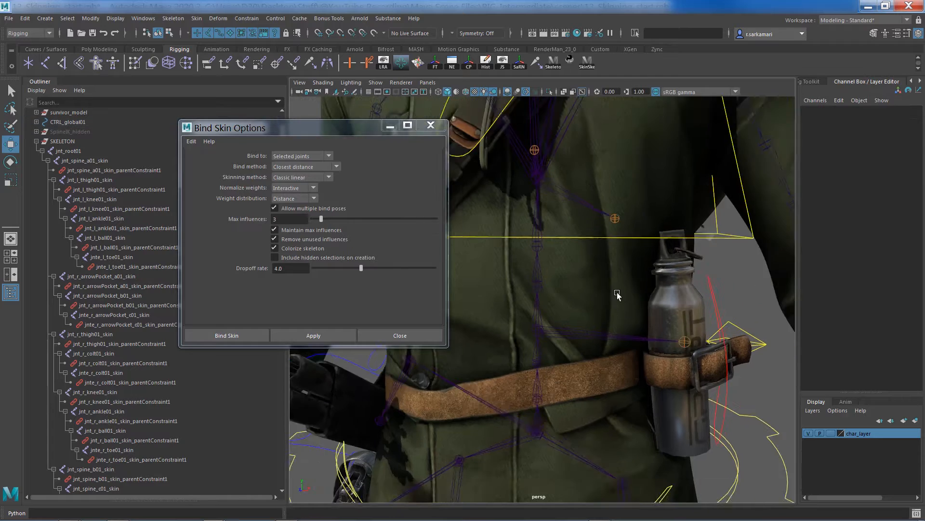
scroll(618, 293, "down", 5)
middle_click_drag(597, 269, 626, 249, "alt")
left_click_drag(607, 293, 668, 314, "alt")
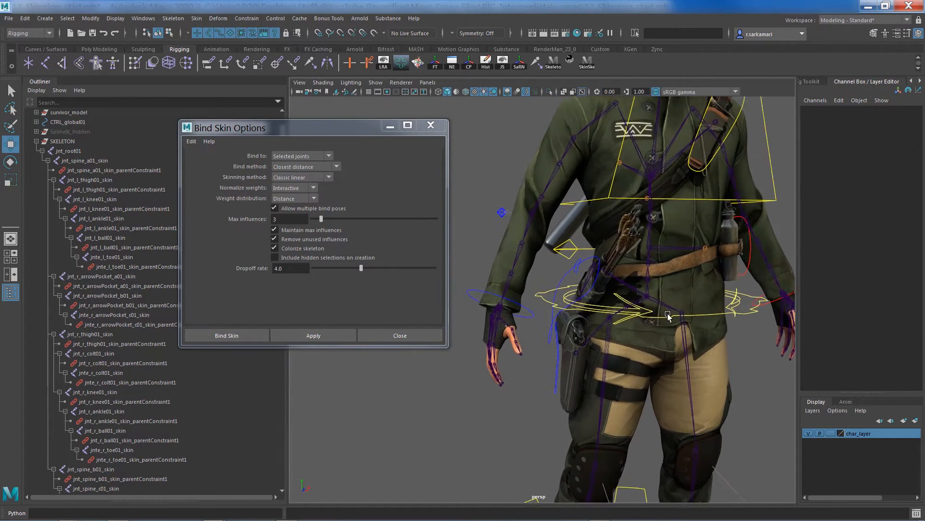
scroll(668, 314, "up", 5)
scroll(670, 259, "up", 4)
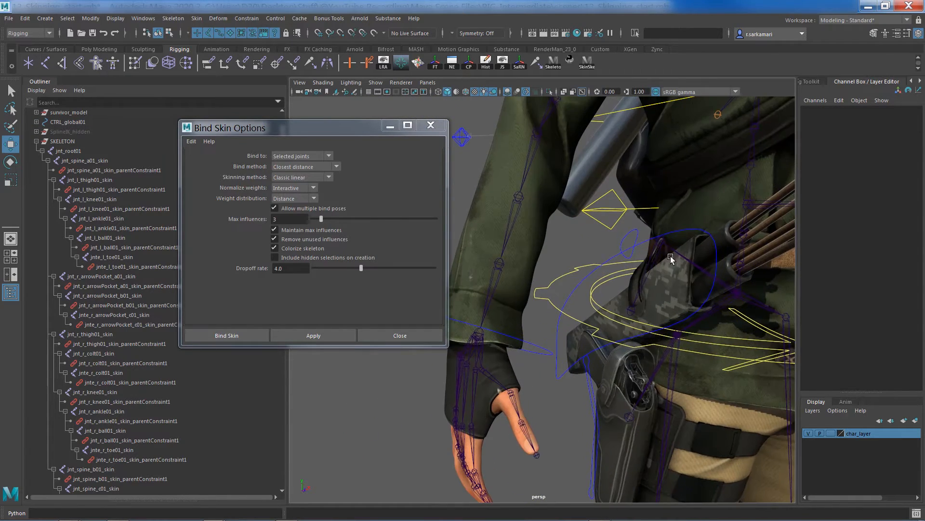
left_click(660, 243)
left_click(676, 303, "shift")
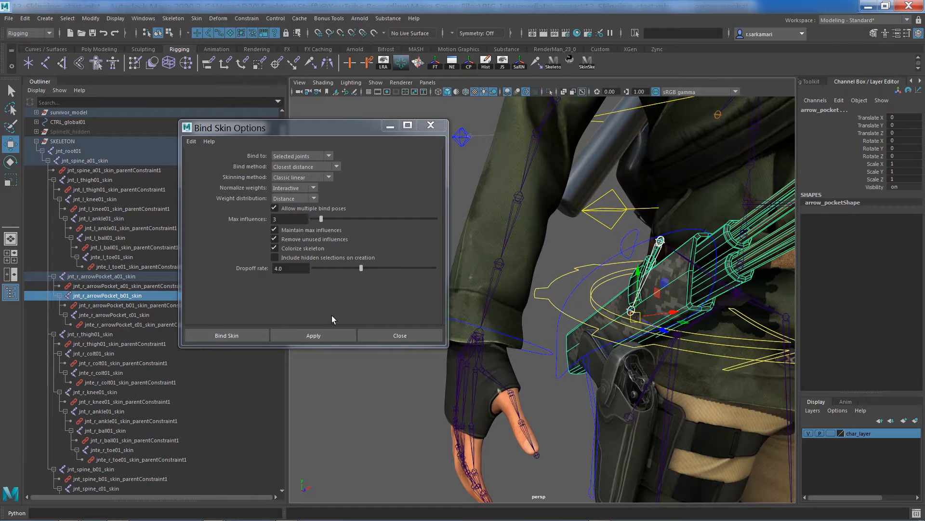
left_click(324, 335)
Step: Test the arrow pocket binding by rotating its right clip control, undo the rotation, and clear the selection
left_click(625, 243)
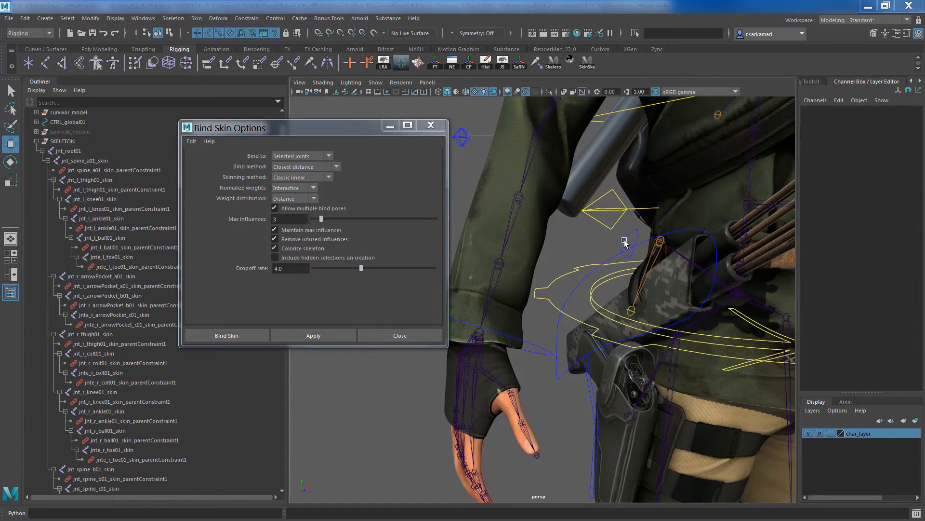
left_click(622, 245)
key("e")
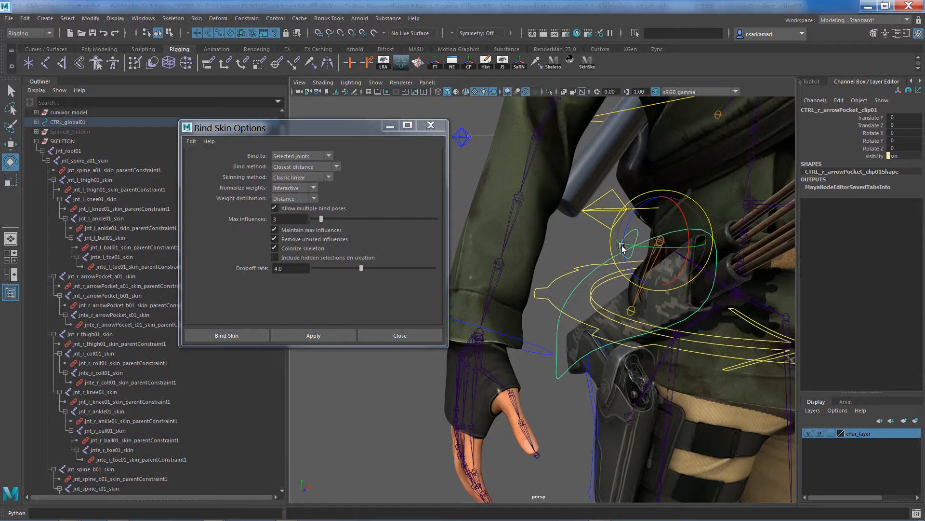
left_click_drag(622, 247, 649, 230)
key("ctrl+z")
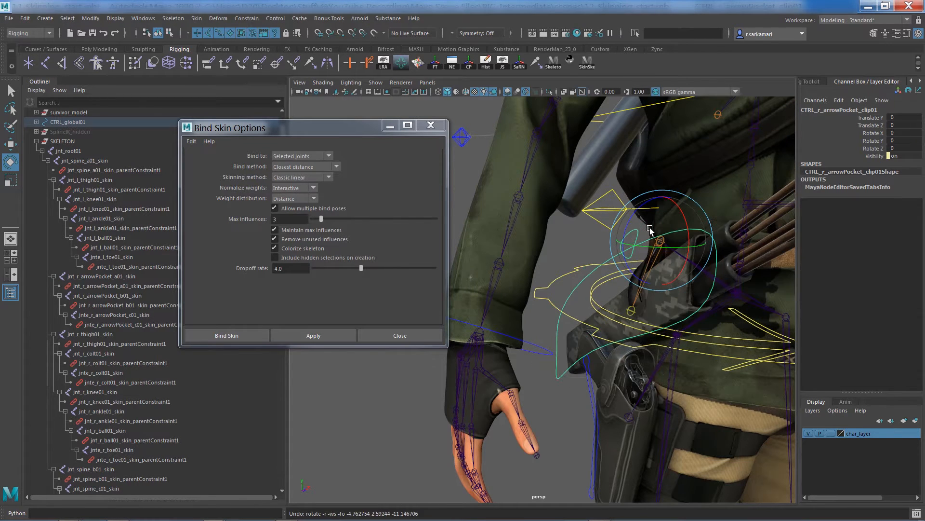
left_click(571, 404)
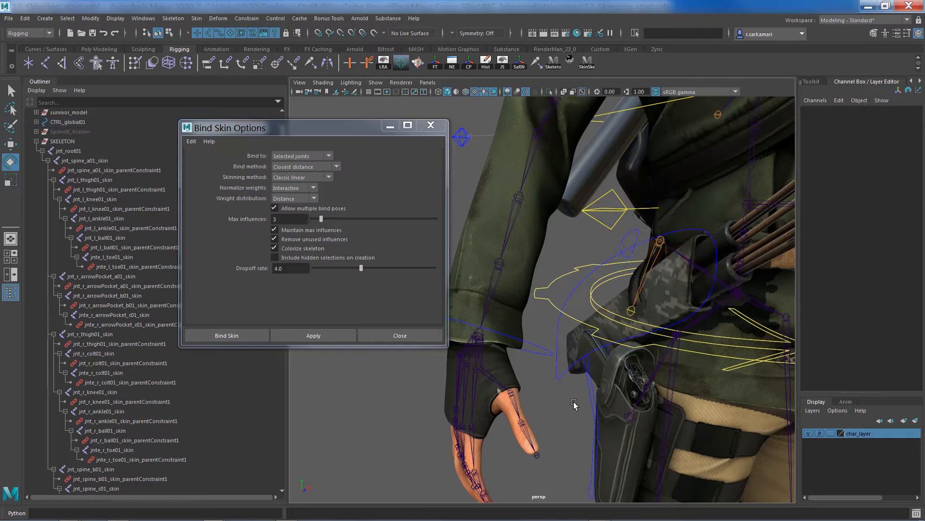
Step: Bind the holstered Colt mesh to the right Colt end skin joint using the Closest distance bind method
left_click(629, 416)
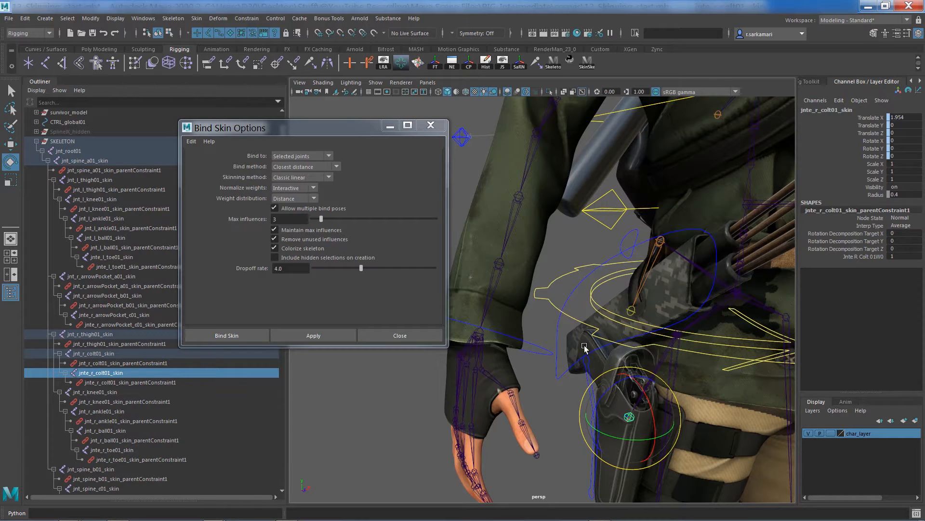
left_click(584, 347, "shift")
left_click(313, 335)
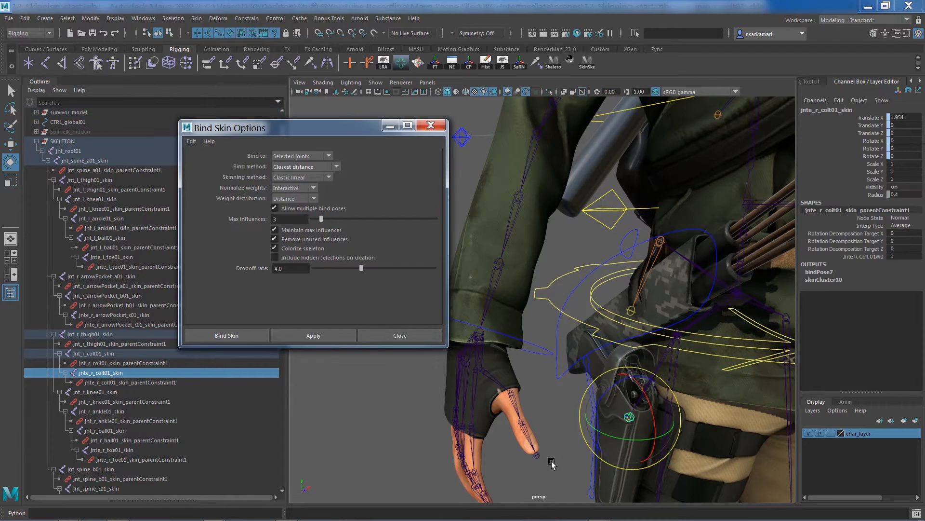
Step: Test the Colt binding by rotating the right Colt control about its Y axis, and undo the rotation
left_click(586, 375)
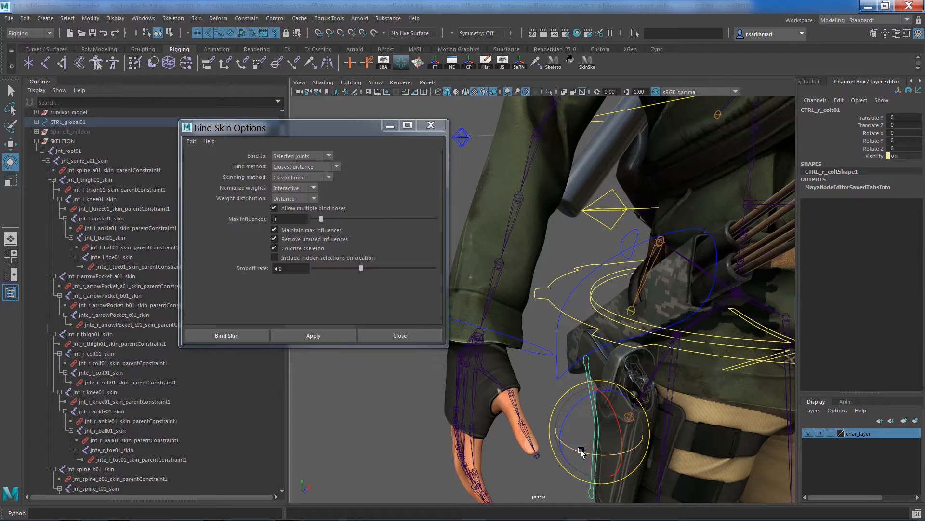
left_click_drag(581, 452, 575, 451)
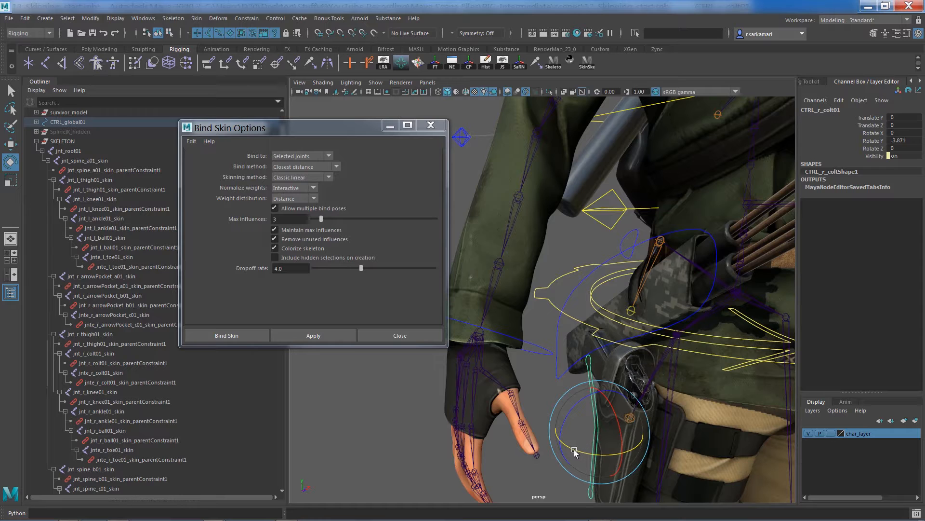
key("ctrl+z")
Step: Test the Colt binding by moving the right Colt control slightly upward, restore its position, and clear the selection
middle_click_drag(582, 450, 603, 344, "alt")
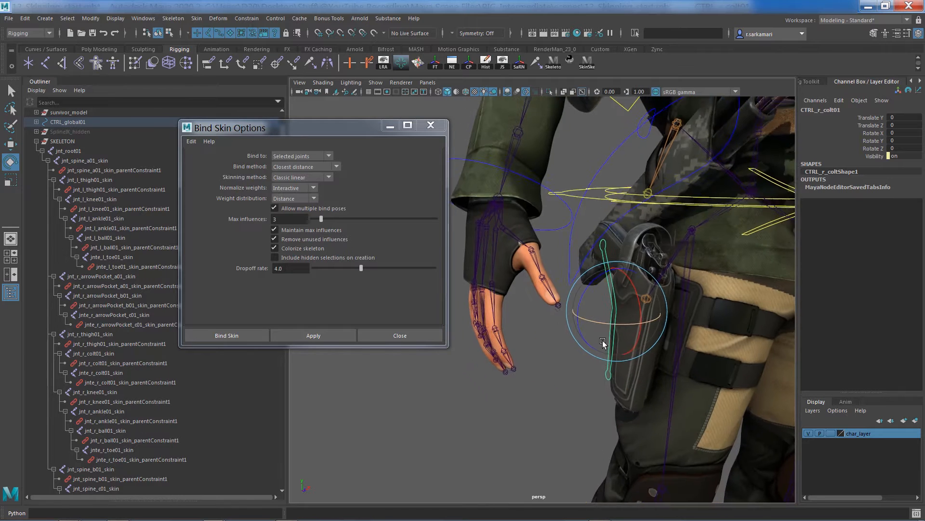
left_click_drag(603, 344, 576, 373, "alt")
key("q")
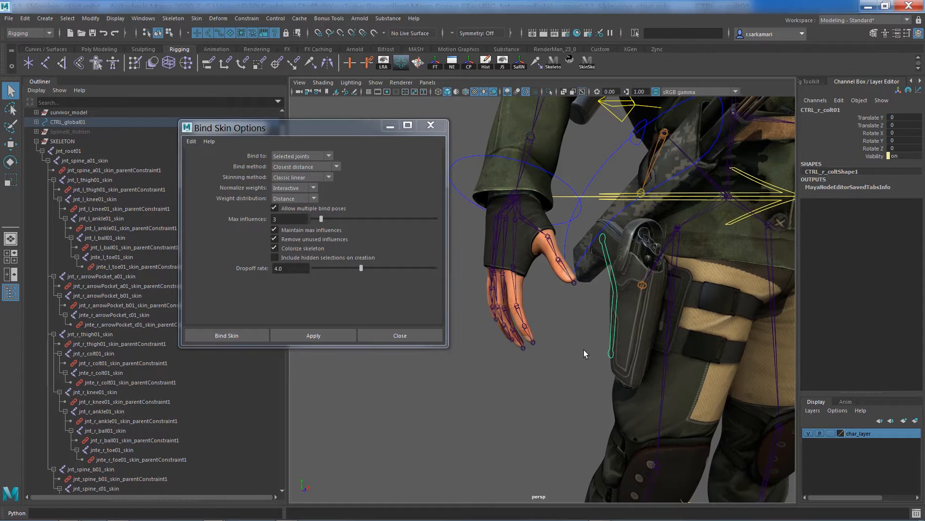
key("e")
key("w")
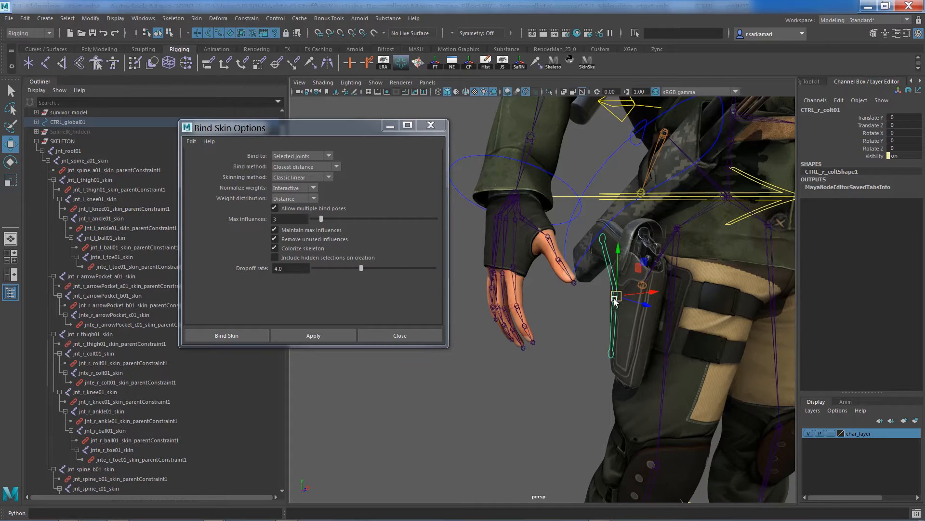
left_click_drag(616, 296, 617, 295)
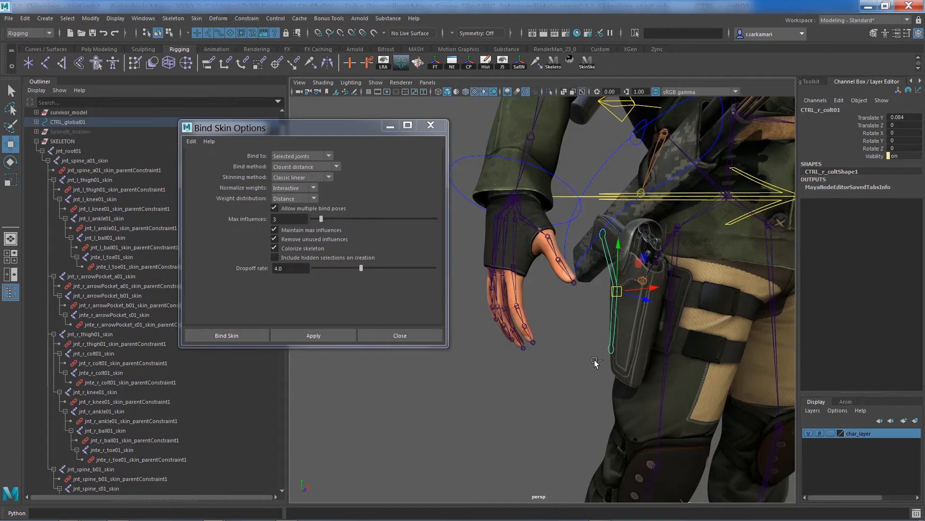
left_click(575, 379)
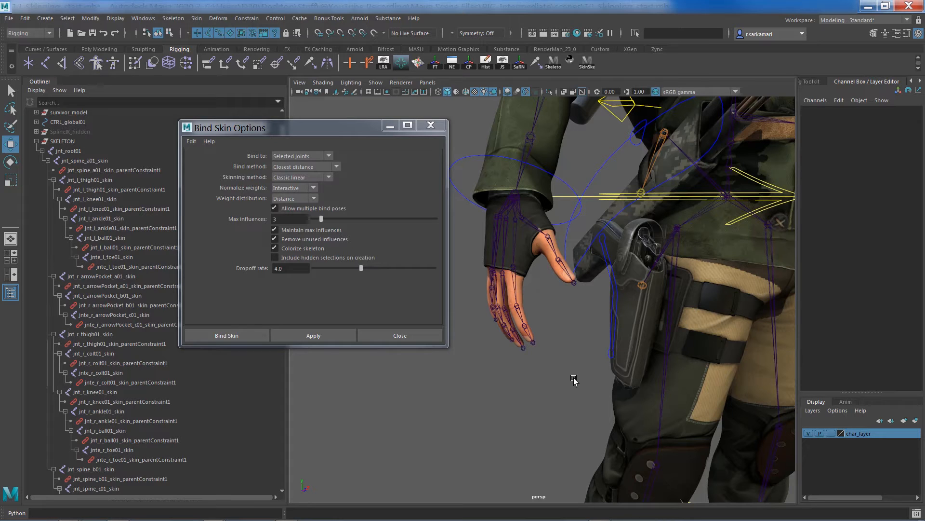
Step: Examine the translate and rotate limit settings of the right Colt control, and clear the selection
left_click(609, 327)
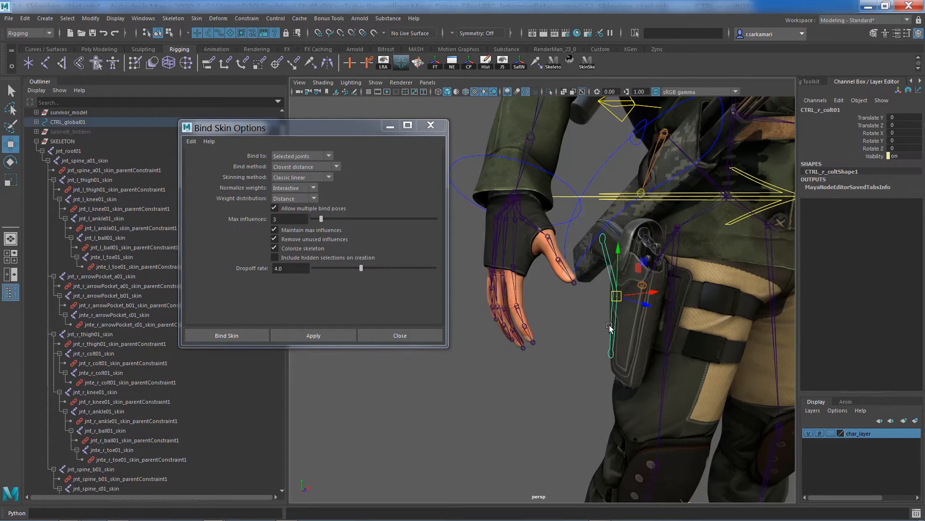
key("ctrl+a")
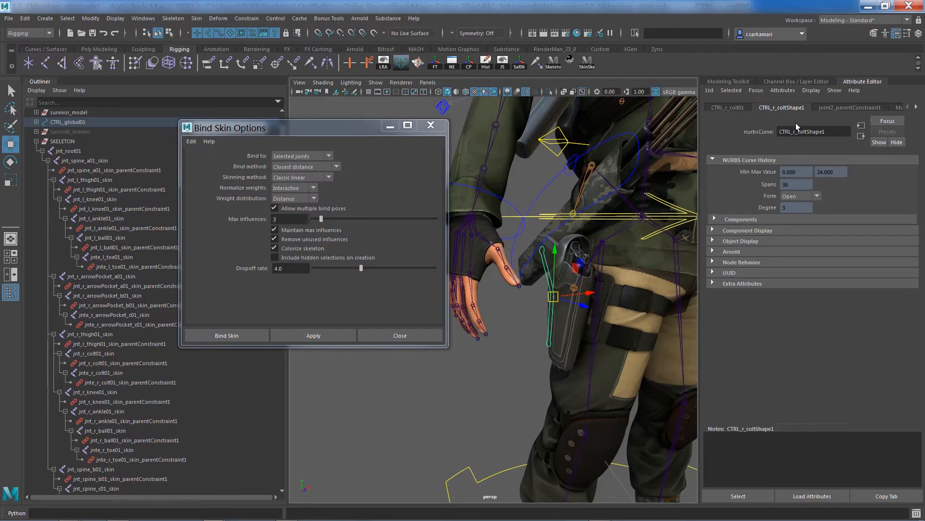
left_click(824, 108)
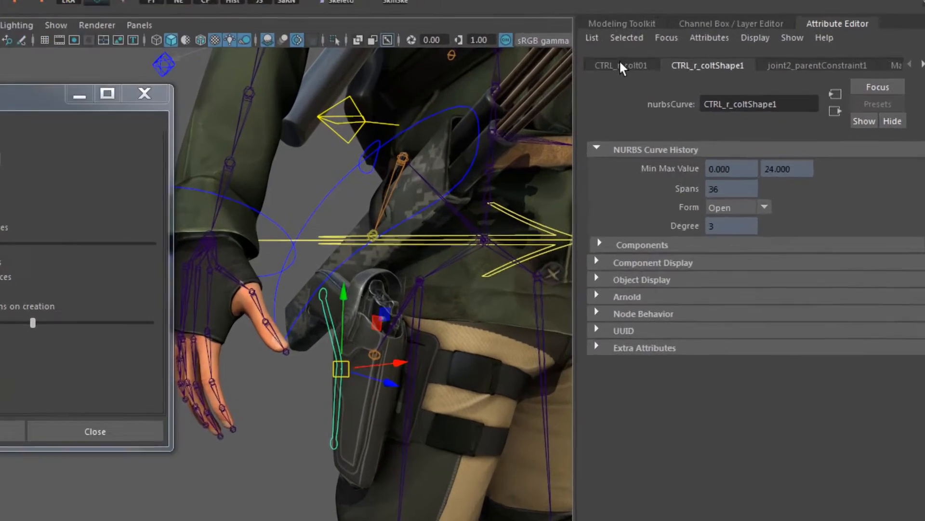
left_click(728, 108)
left_click(507, 210)
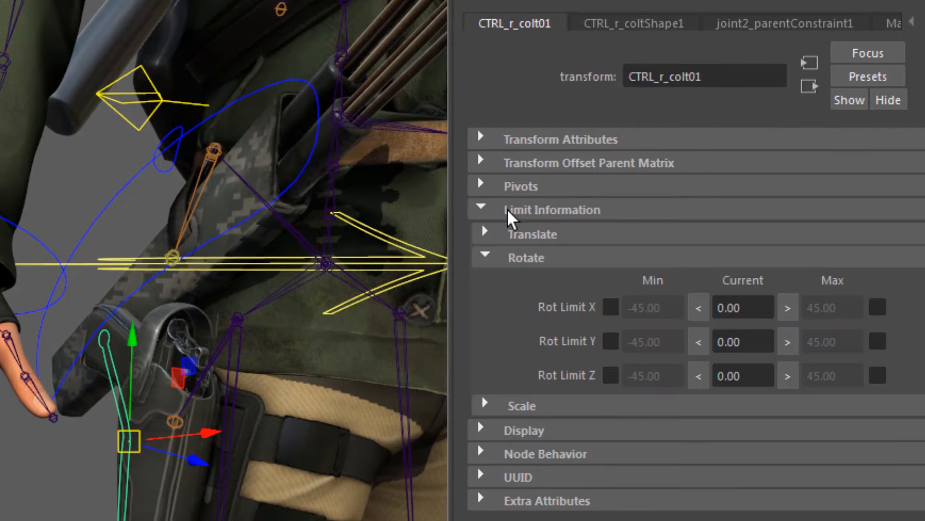
left_click(532, 234)
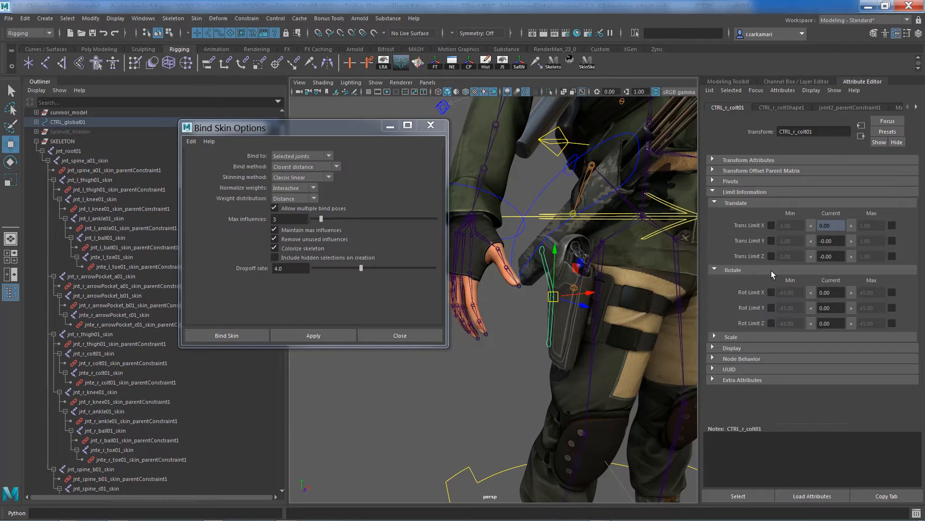
left_click(472, 369)
Step: Bind the chest knife mesh to the jnt_l_knif_helper01_skin joint using the Closest distance bind method, and clear the selection
right_click_drag(628, 307, 533, 307, "alt")
left_click_drag(564, 308, 529, 298, "alt")
middle_click_drag(550, 159, 550, 356, "alt")
right_click_drag(606, 356, 625, 358, "alt")
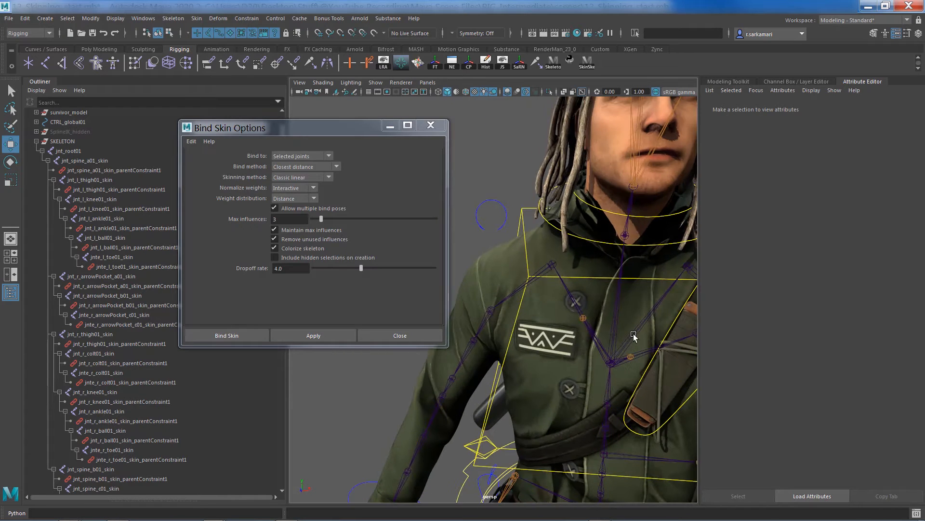
middle_click_drag(635, 333, 569, 333, "alt")
left_click(585, 341)
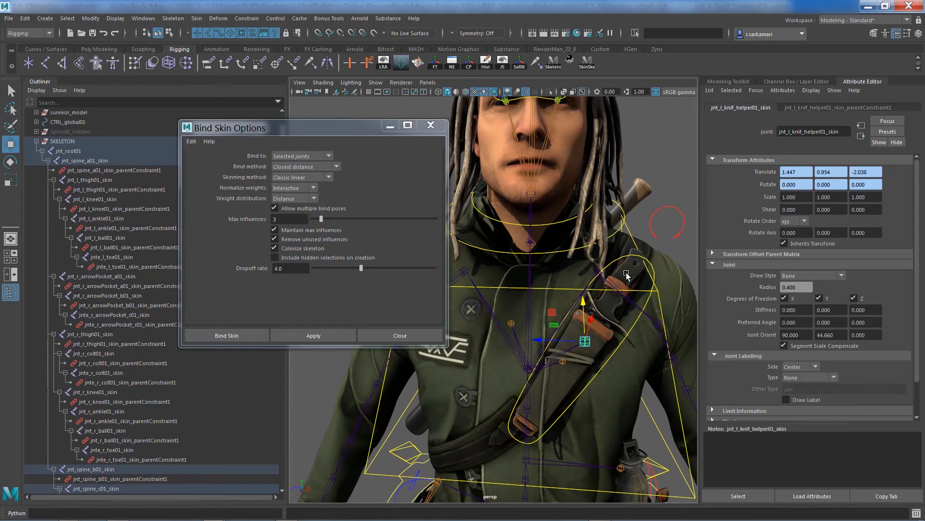
left_click(627, 277, "shift")
left_click(313, 335)
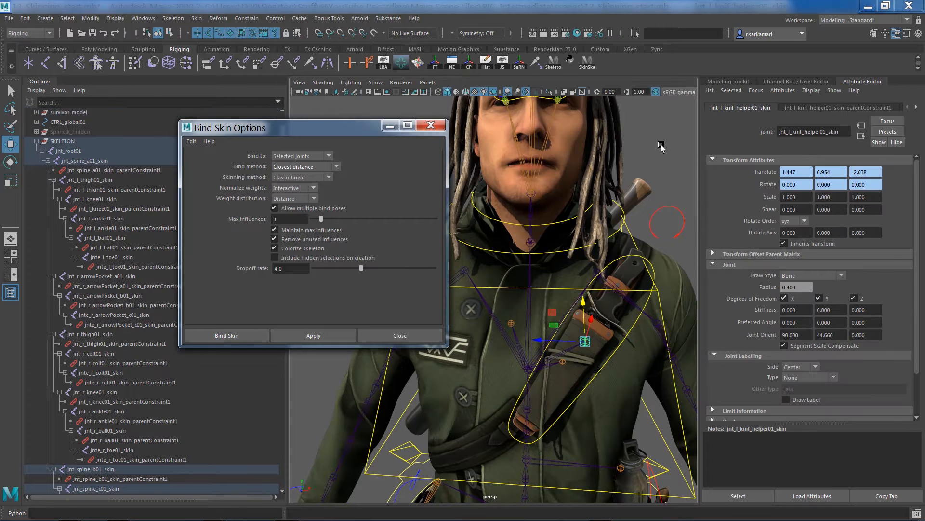
left_click(660, 146)
Step: Close the Bind Skin options and bring the full character into view
right_click_drag(603, 191, 601, 204, "alt")
middle_click_drag(482, 327, 533, 255, "alt")
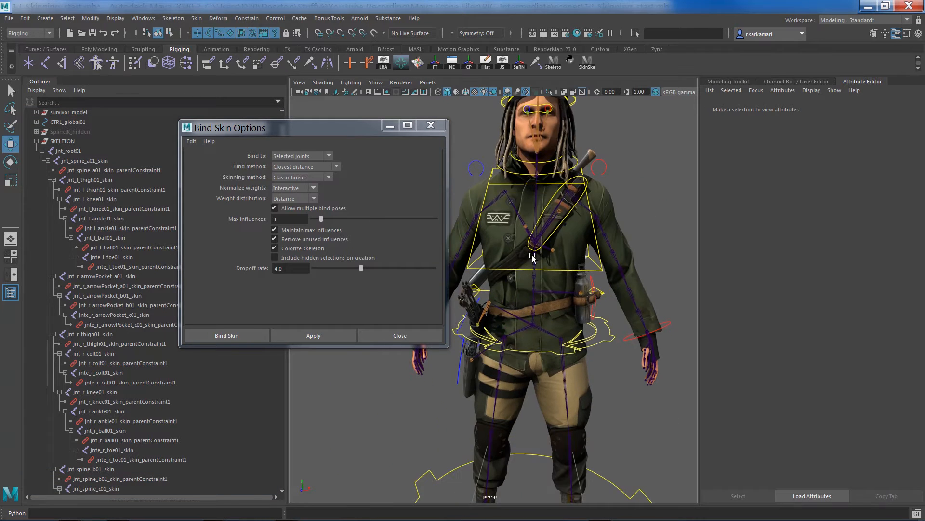
right_click_drag(523, 266, 492, 266, "alt")
middle_click_drag(497, 284, 505, 261, "alt")
left_click_drag(505, 262, 498, 243, "alt")
left_click(431, 125)
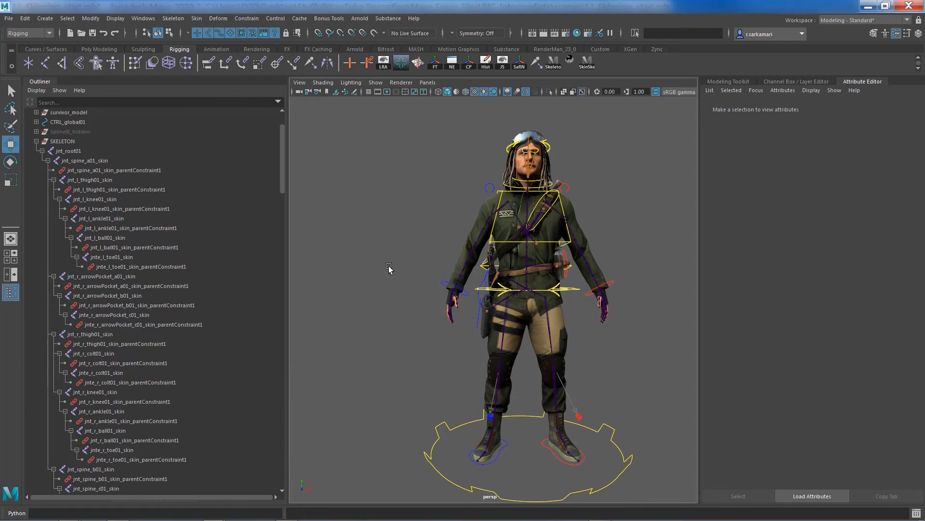
left_click_drag(391, 321, 373, 329, "alt")
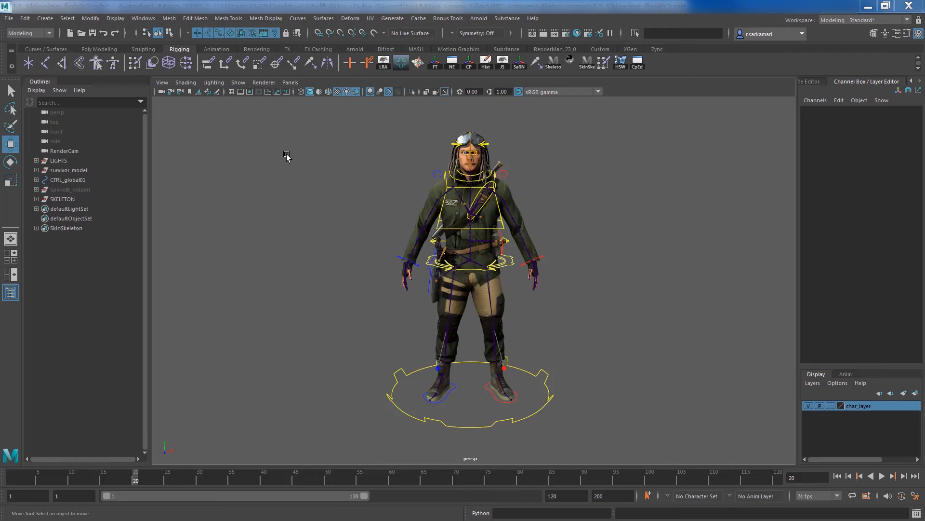
Step: With the body hidden and wireframe shown on untextured shading, bind the right eye mesh to jnt_r_eye01_skin using Closest distance
key("5")
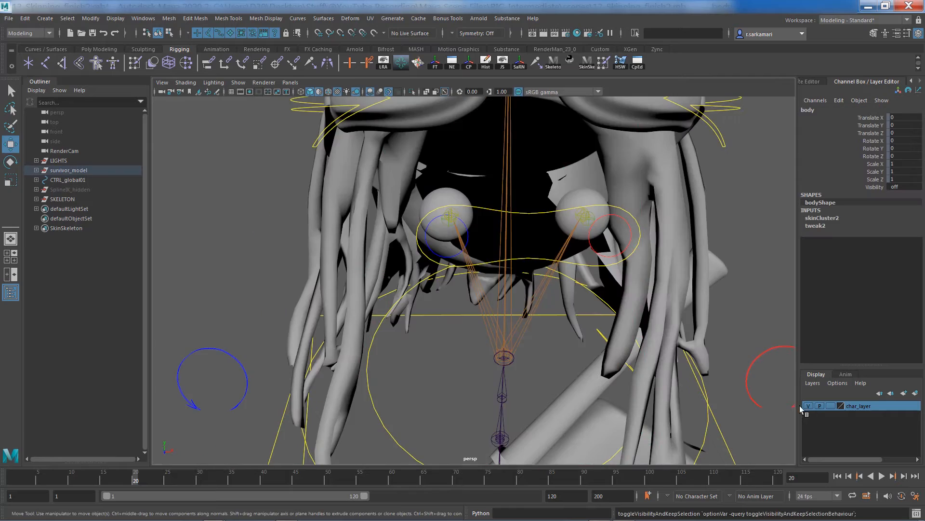
left_click_drag(338, 241, 501, 268, "alt")
left_click(367, 230)
left_click(429, 231, "shift")
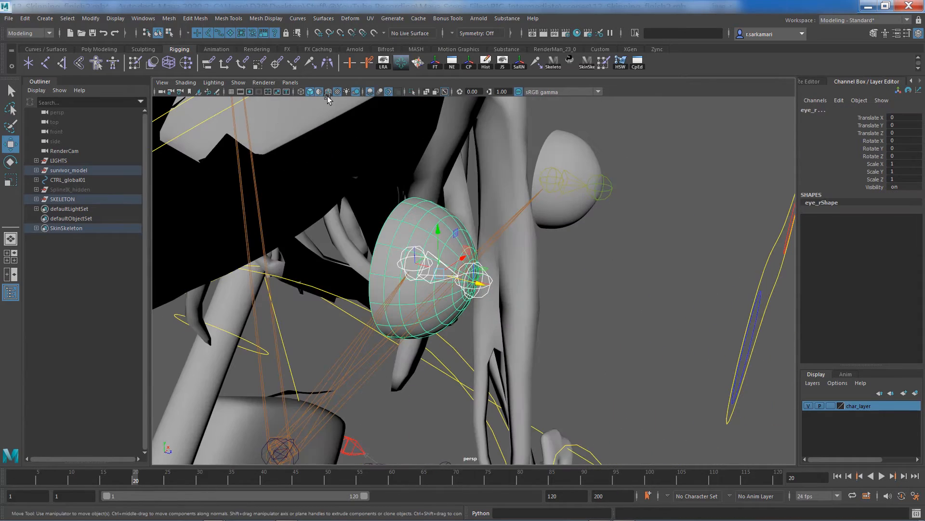
left_click(329, 92)
left_click(30, 33)
left_click(28, 54)
left_click(196, 18)
left_click(324, 38)
left_click(601, 343)
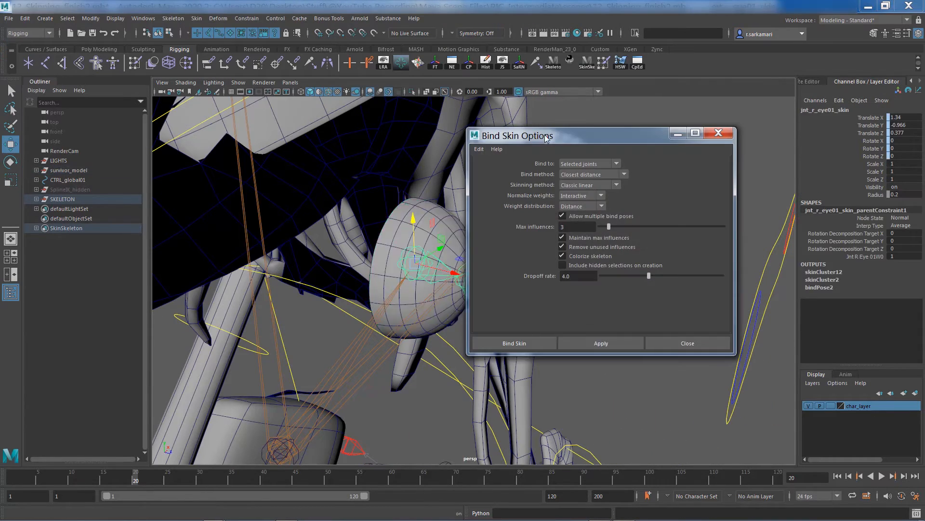
Step: Bind the left eye mesh to the jnt_l_eye01_skin joint with the current bind options
left_click_drag(547, 137, 174, 197)
left_click(573, 188)
left_click(573, 186)
left_click(566, 149, "shift")
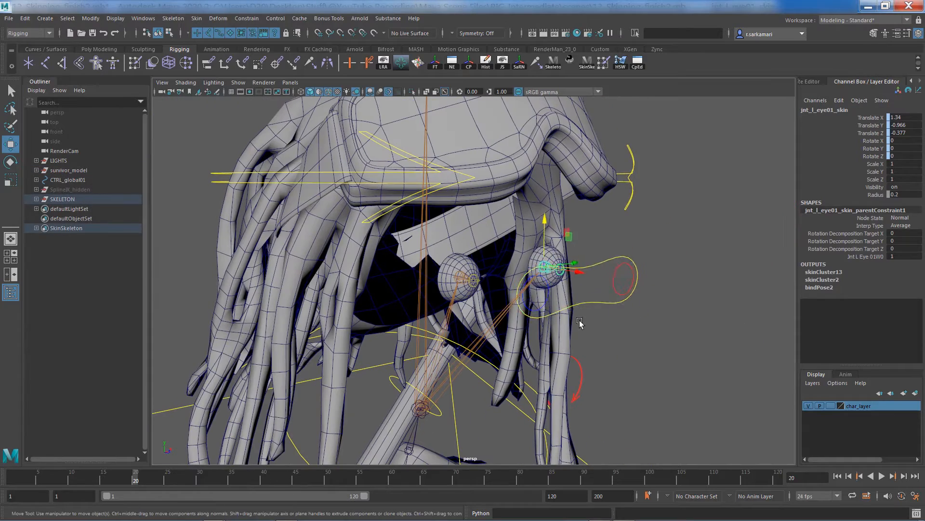
Step: Test the eye bindings by moving the eye aim control upward, and undo the move
left_click(568, 339)
left_click_drag(567, 309, 576, 167)
key("ctrl+z")
Step: Unhide the body mesh and restore the textured, lit viewport display
left_click(37, 170)
left_click(42, 180)
left_click(68, 190)
key("h")
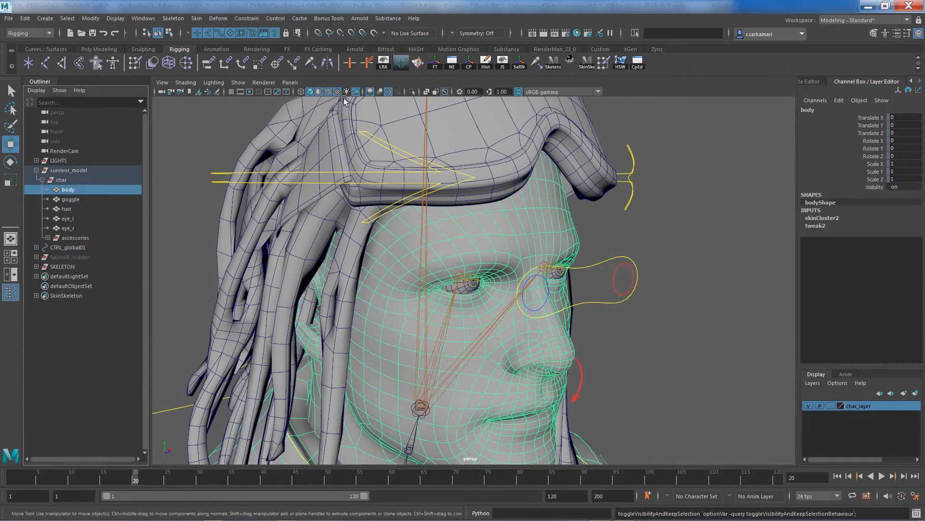
left_click(346, 91)
left_click(319, 92)
left_click(619, 336)
left_click_drag(619, 336, 504, 265, "alt")
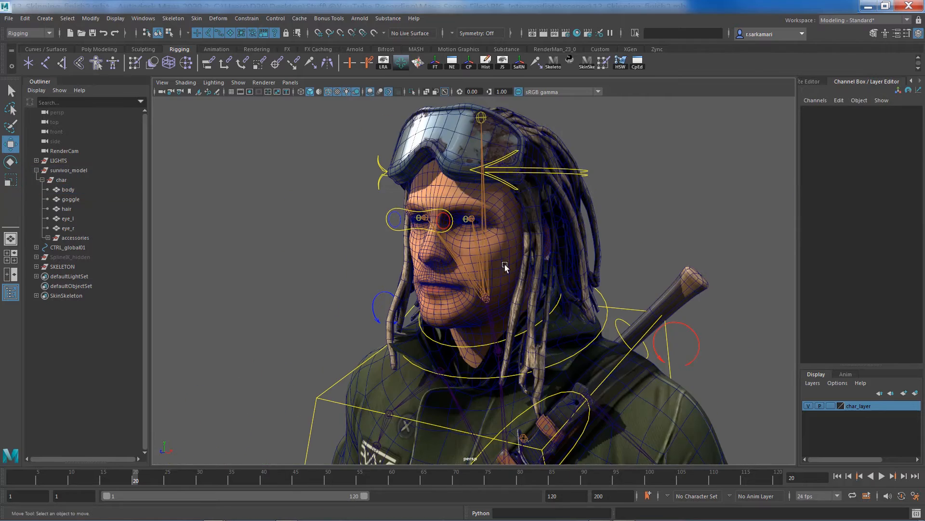
Step: Hide the goggles, the hair and the accessories group, and clear the selection
left_click(447, 130)
key("h")
left_click(554, 253)
key("h")
left_click(75, 238)
key("h")
left_click(340, 368)
Step: Set a key on the left leg controls at frame 1
right_click_drag(341, 368, 282, 385, "alt")
middle_click_drag(282, 385, 305, 243, "alt")
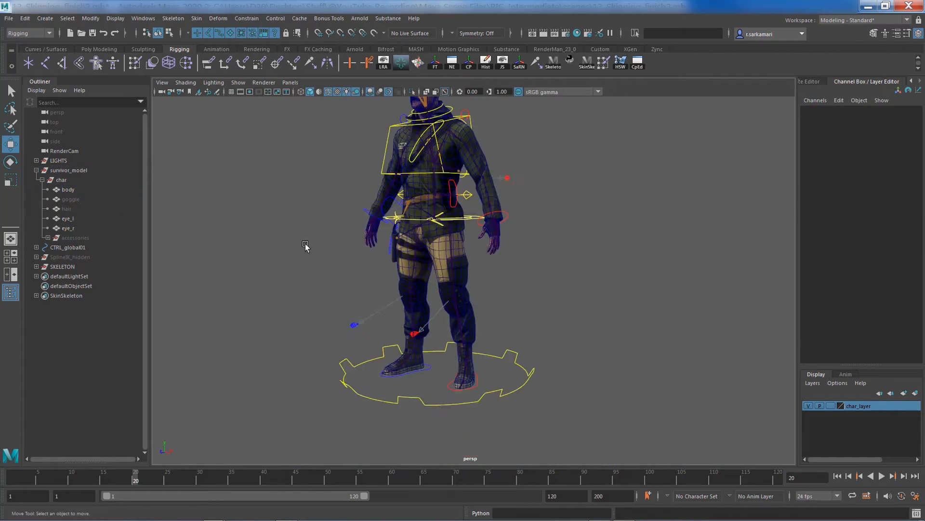
left_click_drag(304, 244, 251, 232, "alt")
left_click(444, 409)
left_click(390, 363, "shift")
left_click(10, 478)
key("s")
Step: At frame 20, move the left leg controls forward and up to bend the knee, and key the pose
left_click_drag(168, 479, 136, 479)
left_click_drag(345, 365, 287, 369)
left_click_drag(339, 336, 339, 289)
key("s")
left_click(300, 358)
Step: Turn off joint selection and select the body mesh vertices of the left lower leg from the knee to the boot
right_click_drag(300, 358, 358, 369, "alt")
middle_click_drag(358, 369, 431, 313, "alt")
left_click_drag(432, 313, 453, 309, "alt")
left_click(208, 34)
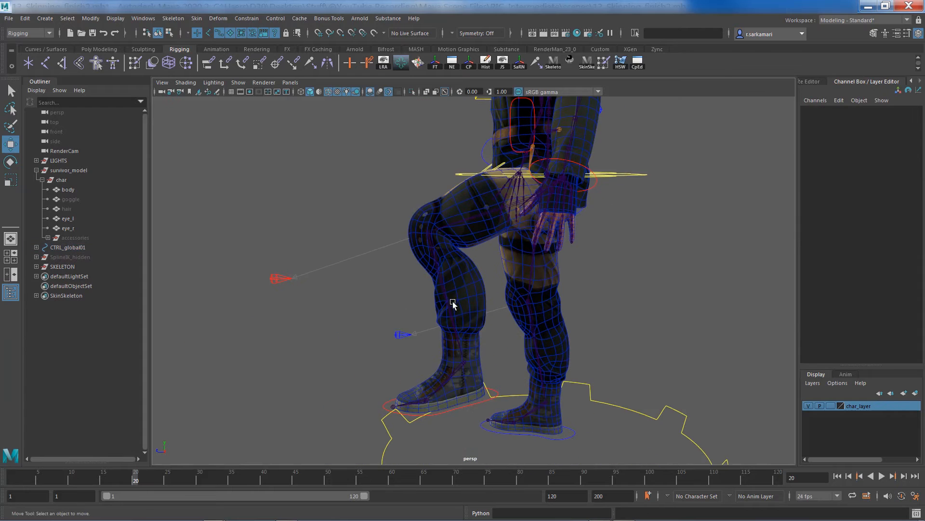
left_click(452, 302)
right_click_drag(452, 299, 414, 294)
left_click_drag(400, 255, 493, 321)
left_click_drag(494, 353, 428, 323, "shift")
right_click_drag(430, 322, 515, 287, "alt")
middle_click_drag(515, 288, 513, 332, "alt")
left_click_drag(350, 259, 408, 317, "ctrl")
Step: Open the selected vertices' smooth skin weights in an enlarged Component Editor and hide the zero columns
left_click(637, 62)
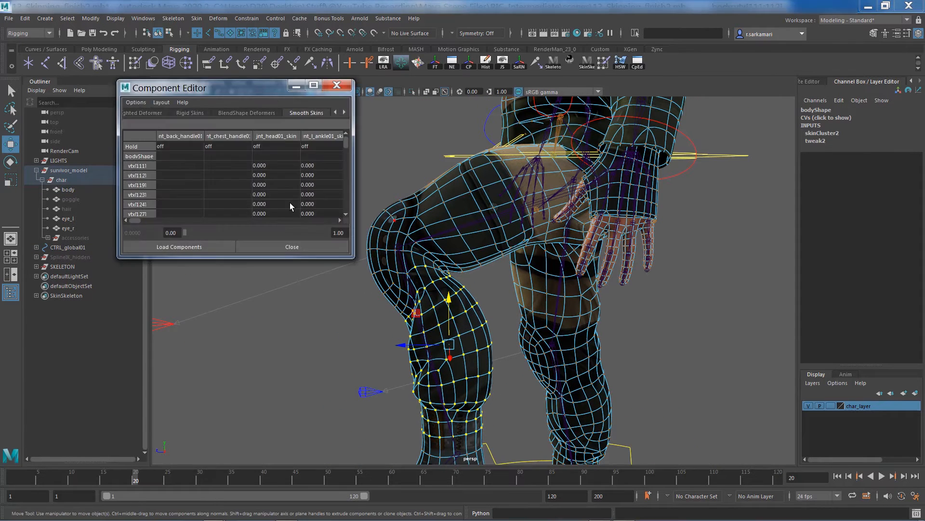
left_click_drag(357, 259, 905, 423)
left_click(133, 102)
left_click(150, 129)
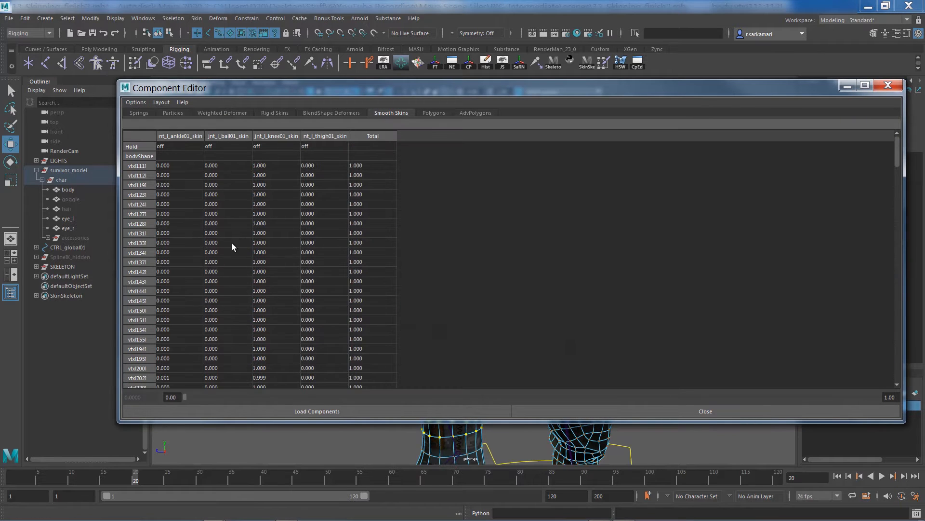
Step: Set the jnt_l_ball01_skin weight of all selected lower-leg vertices to 0
left_click(214, 166)
scroll(215, 173, "down", 20)
left_click(223, 382, "shift")
type("0")
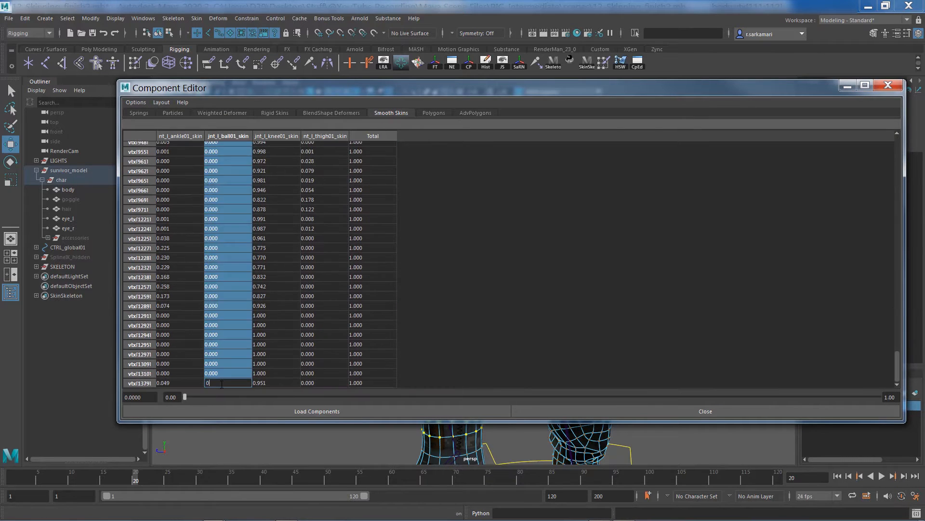
key("Return")
Step: Set the jnt_l_thigh01_skin weight of all selected lower-leg vertices to 0
left_click(268, 165)
scroll(268, 165, "down", 20)
left_click(263, 381, "shift")
type("0")
key("Return")
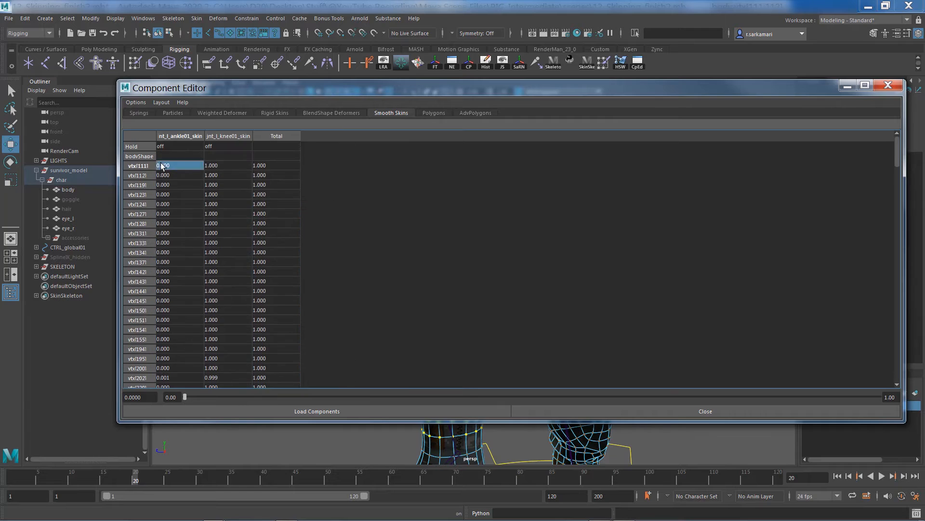
Step: Select the jnt_l_knee01_skin weights of all listed lower-leg vertices and move the Component Editor clear of the leg
left_click_drag(291, 93, 653, 137)
middle_click_drag(438, 297, 332, 212, "alt")
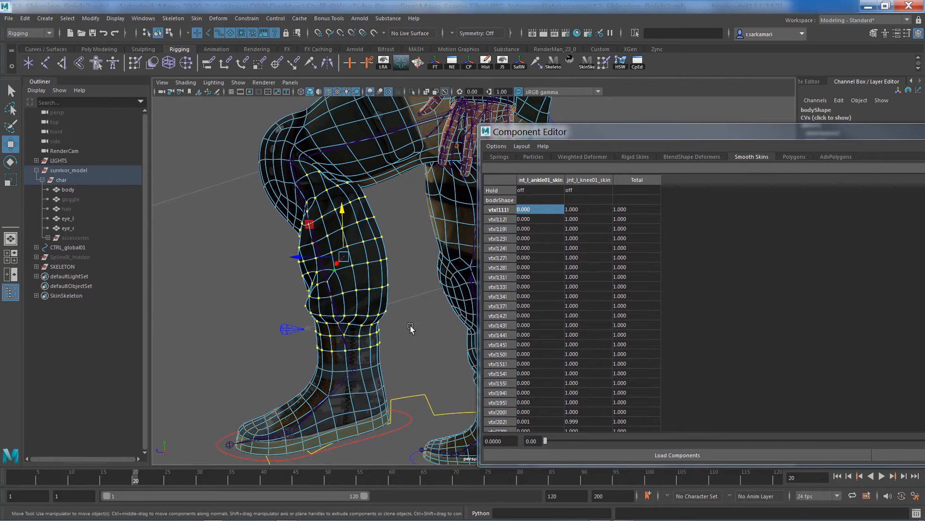
left_click(580, 209)
left_click_drag(675, 132, 185, 118)
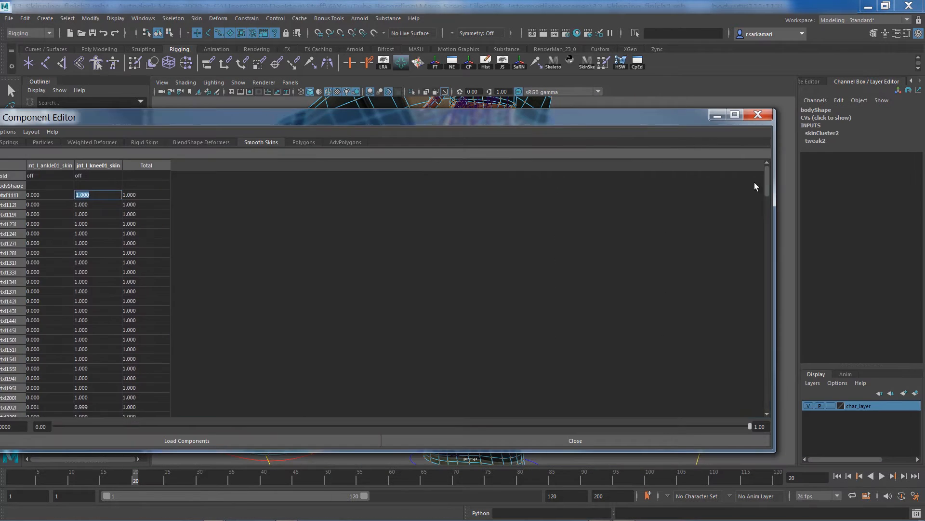
left_click_drag(767, 193, 767, 410)
left_click(96, 412, "shift")
left_click_drag(102, 117, 554, 84)
scroll(266, 301, "up", 5)
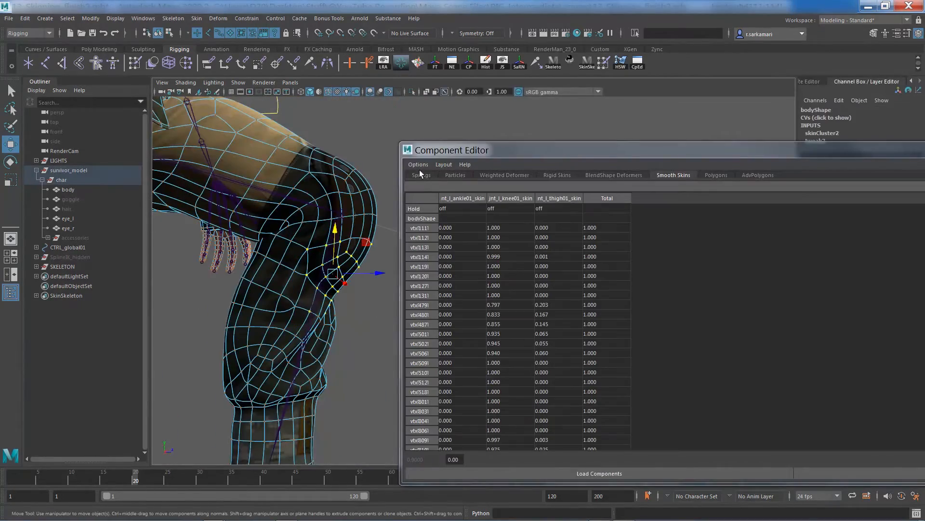
Step: Examine the knee and thigh joint weights of the vertices around the left kneecap and lower thigh
left_click_drag(239, 212, 280, 331, "alt")
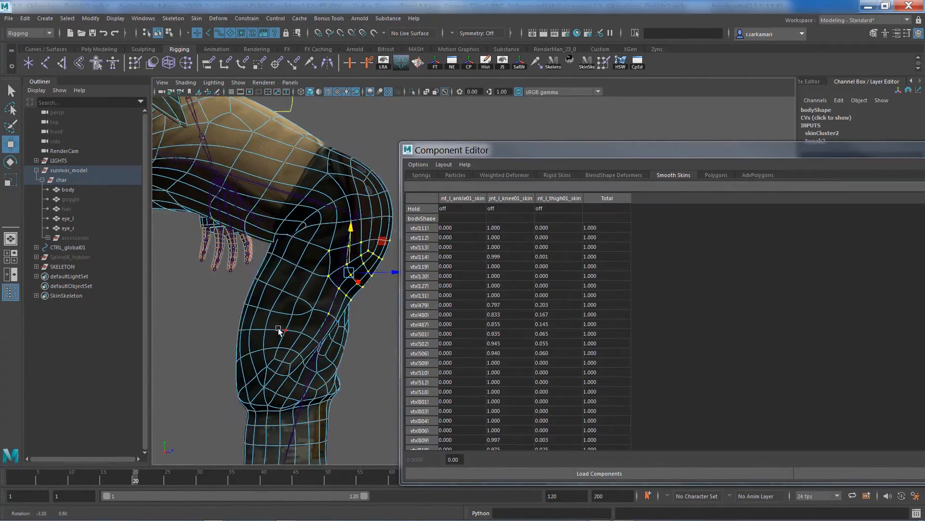
right_click_drag(279, 331, 324, 283, "alt")
middle_click_drag(324, 283, 367, 245, "alt")
left_click_drag(355, 163, 411, 285)
left_click_drag(253, 112, 363, 204)
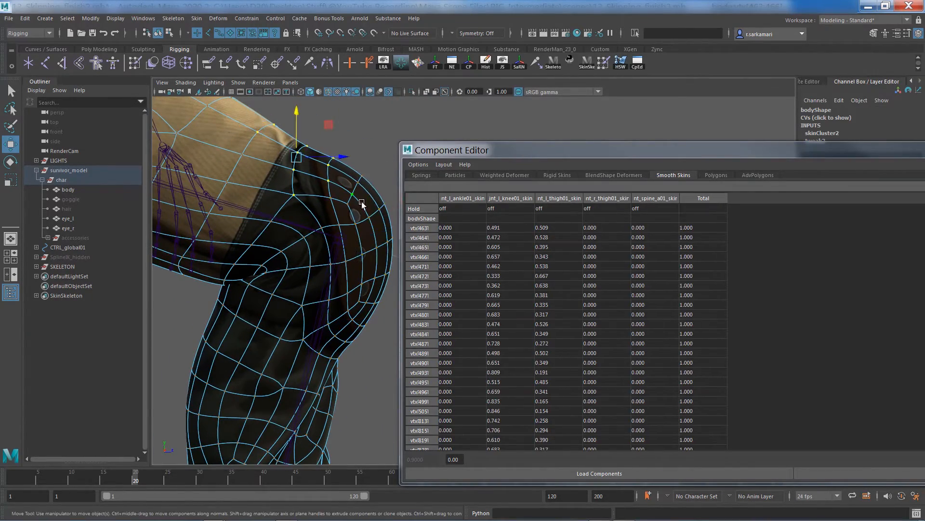
Step: Set the jnt_l_knee01_skin weight of the vertex row just below the crease behind the left knee to 0.95
middle_click_drag(313, 292, 355, 283, "alt")
left_click_drag(253, 242, 322, 309)
left_click_drag(263, 268, 315, 289)
left_click_drag(255, 290, 291, 320)
left_click_drag(470, 226, 465, 267)
type(".95")
key("Return")
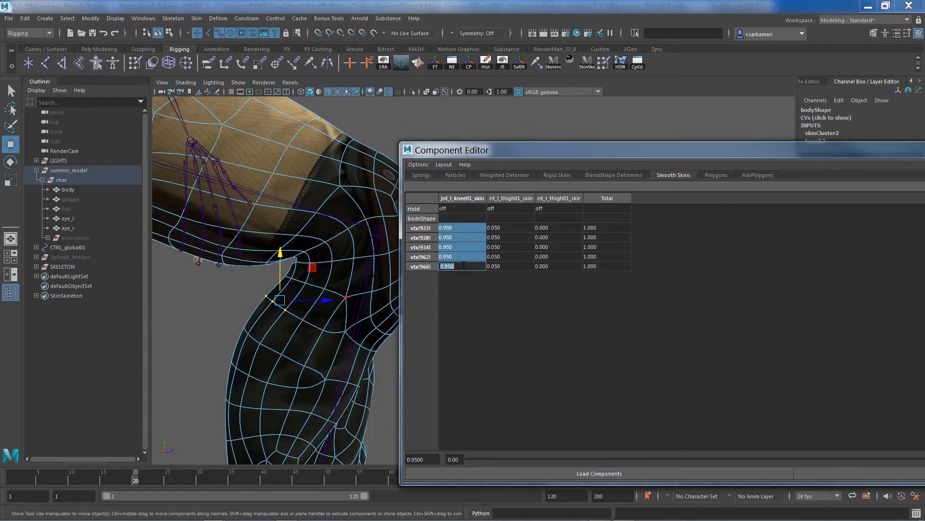
Step: Set the jnt_l_knee01_skin weight of the five vertices just below the left knee's back crease on the inner side to 0.8
left_click_drag(266, 264, 314, 288)
left_click_drag(469, 227, 463, 266)
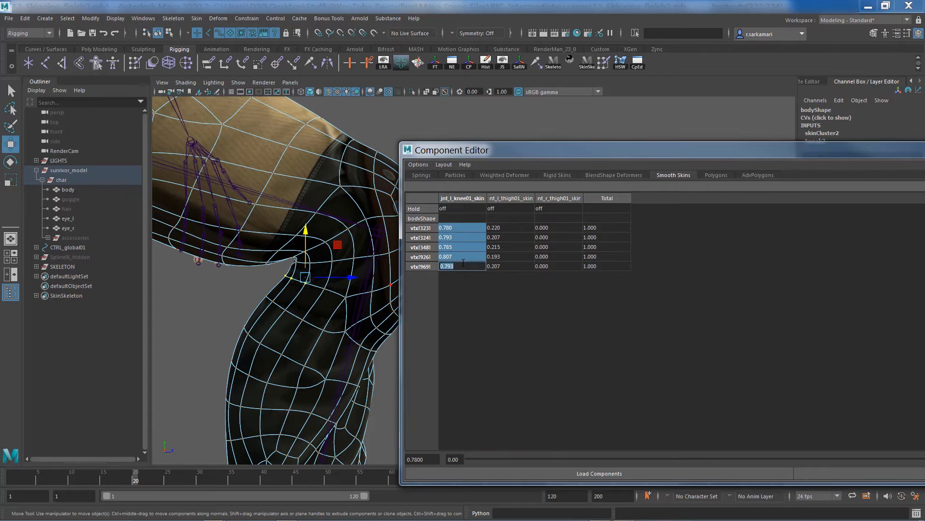
type(".9")
key("Return")
type(".8")
key("Return")
Step: Raise the jnt_l_knee01_skin weight of the inner-side vertex row just below the knee crease to 0.85
middle_click_drag(248, 341, 273, 310, "alt")
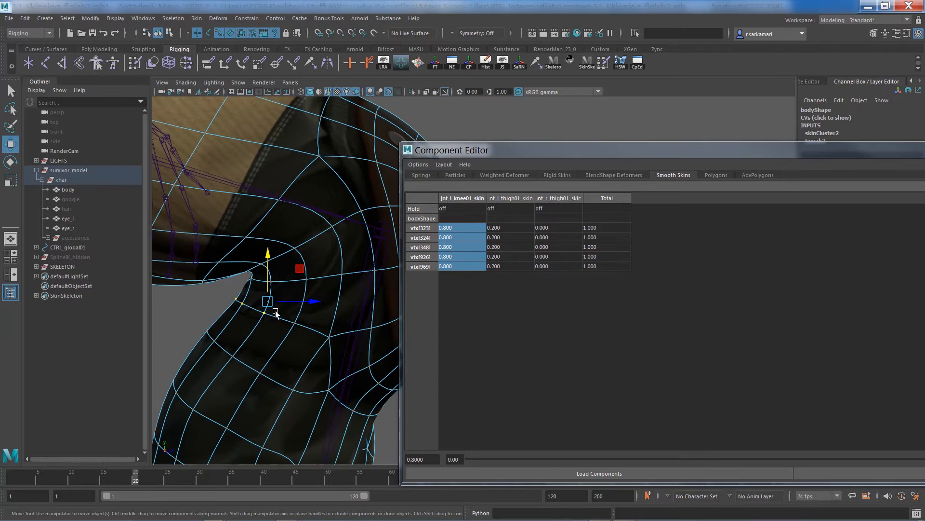
left_click_drag(231, 293, 274, 322)
left_click_drag(463, 227, 456, 253)
type(".85")
key("Return")
Step: Try jnt_l_knee01_skin weights of 0.6 and 0.9 on the six vertices at the crease tip, and undo the changes
left_click_drag(235, 263, 257, 287)
key("1")
key("3")
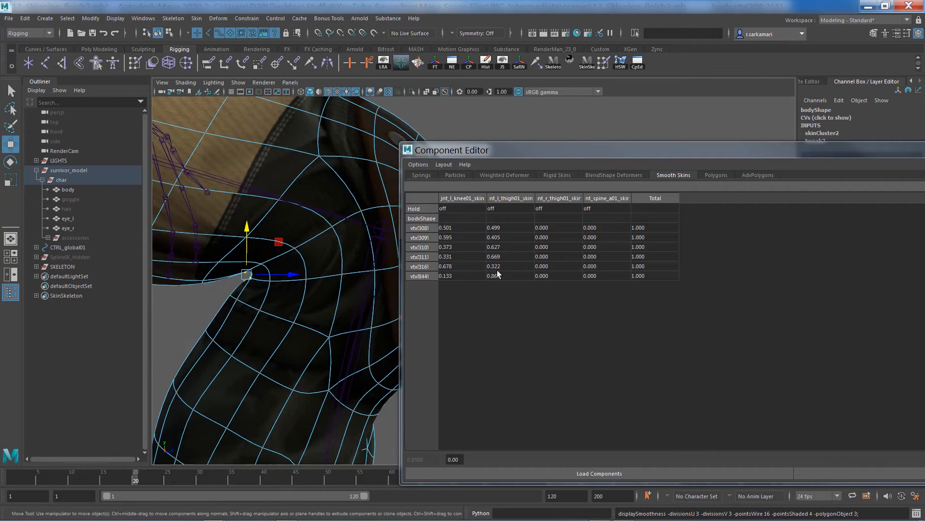
left_click_drag(461, 227, 448, 268)
type(".6")
key("Return")
type(".9")
key("Return")
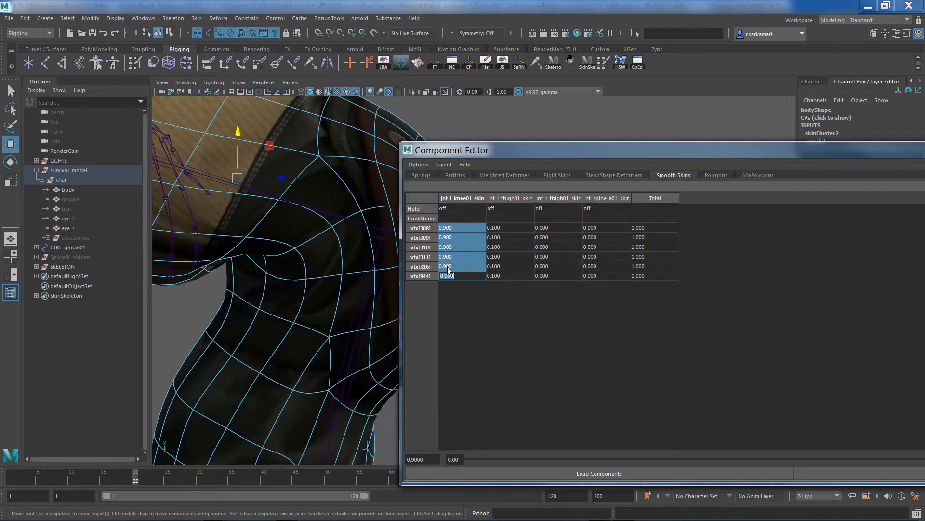
key("ctrl+z")
key("ctrl+z")
Step: Set the jnt_l_knee01_skin weight of the three vertices at the tip of the inner knee crease to 0.65
left_click(188, 302)
left_click_drag(262, 286, 236, 270)
left_click_drag(459, 227, 451, 250)
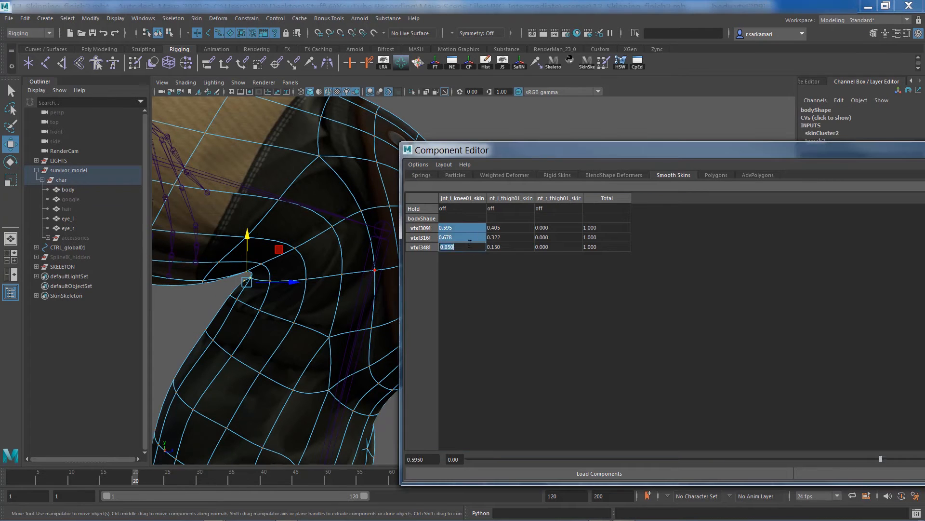
type(".7")
key("Return")
type(".6")
key("Return")
type(".65")
key("Return")
Step: Set the jnt_l_thigh01_skin weight of the vertex at the front end of the outer knee crease to 0.9
left_click_drag(239, 287, 359, 318, "alt")
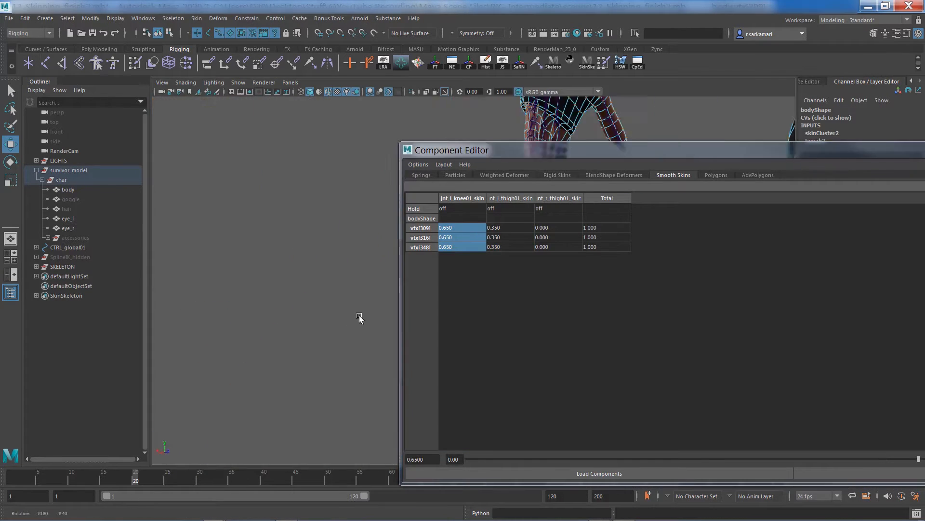
key("f")
right_click_drag(359, 318, 174, 285, "alt")
left_click_drag(173, 285, 300, 270, "alt")
middle_click_drag(299, 271, 251, 260, "alt")
left_click_drag(251, 260, 241, 243, "alt")
left_click(284, 217)
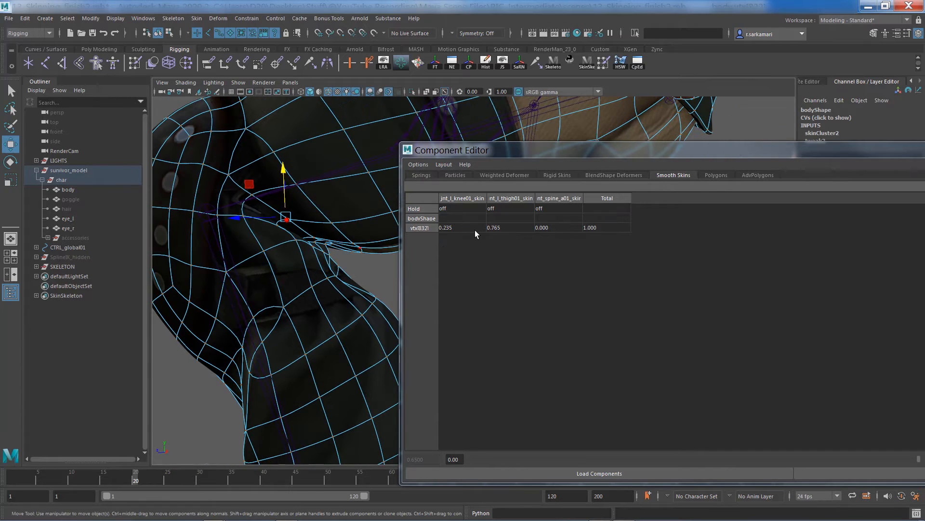
left_click(514, 227)
type(".8")
key("Return")
type(".9")
key("Return")
Step: Set the jnt_l_thigh01_skin weight of the thigh vertices farther back along the outer knee crease to 0.9
left_click_drag(327, 239, 340, 255)
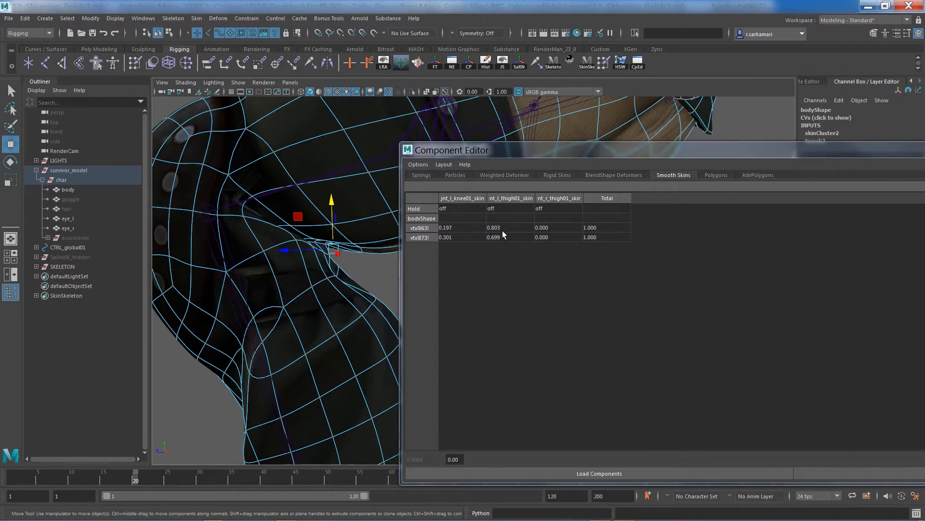
left_click_drag(502, 228, 499, 237)
type(".8")
key("Return")
type(".9")
key("Return")
left_click_drag(354, 243, 376, 268)
left_click(505, 227)
type(".9")
key("Return")
Step: Set the jnt_l_knee01_skin weight of the five calf vertices directly below the outer knee crease to 0.9
left_click_drag(316, 258, 353, 300)
left_click_drag(461, 227, 459, 266)
type(".9")
key("Return")
scroll(339, 273, "down", 3)
scroll(340, 277, "down", 3)
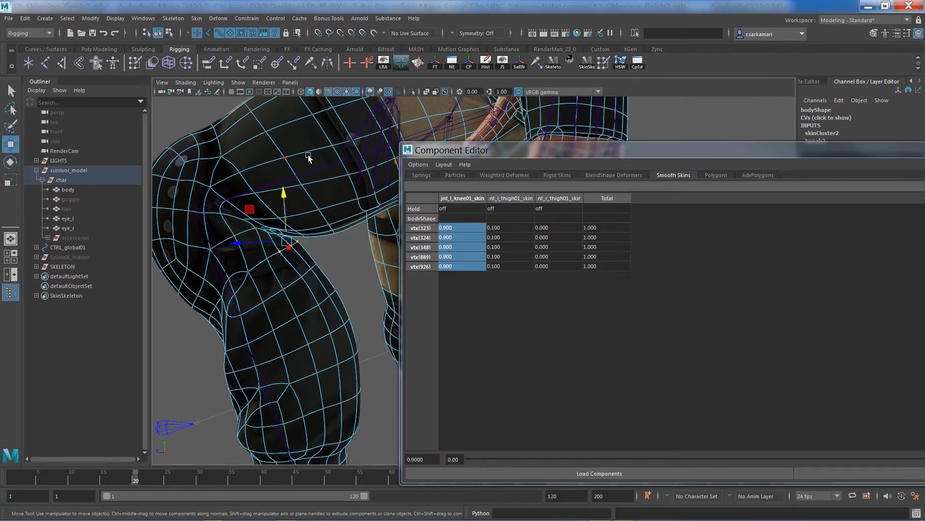
Step: In untextured shading, set the jnt_l_thigh01_skin weight to 0.9 on the front outer crease vertex and 0.8 on the one behind it
key("5")
left_click(345, 263)
left_click(255, 224)
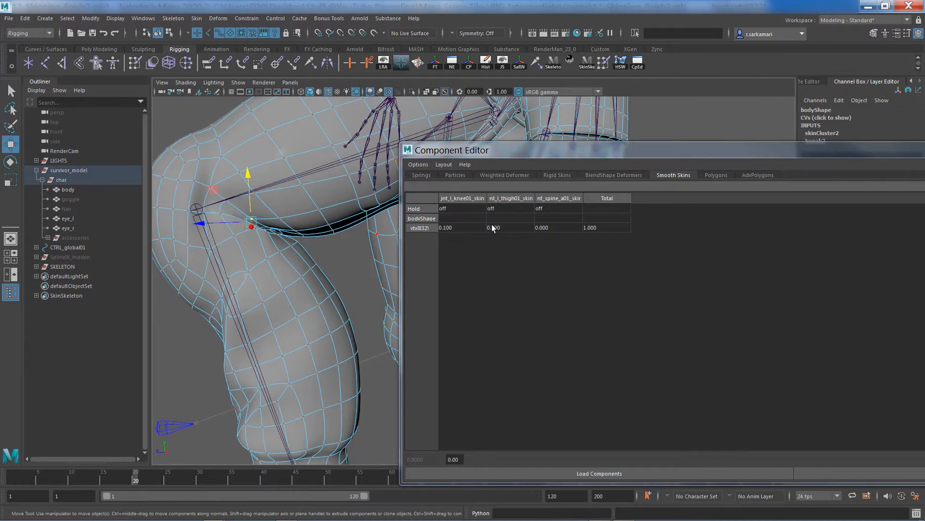
left_click(504, 227)
type(".9")
key("Return")
left_click(279, 228)
left_click(506, 227)
type(".8")
key("Return")
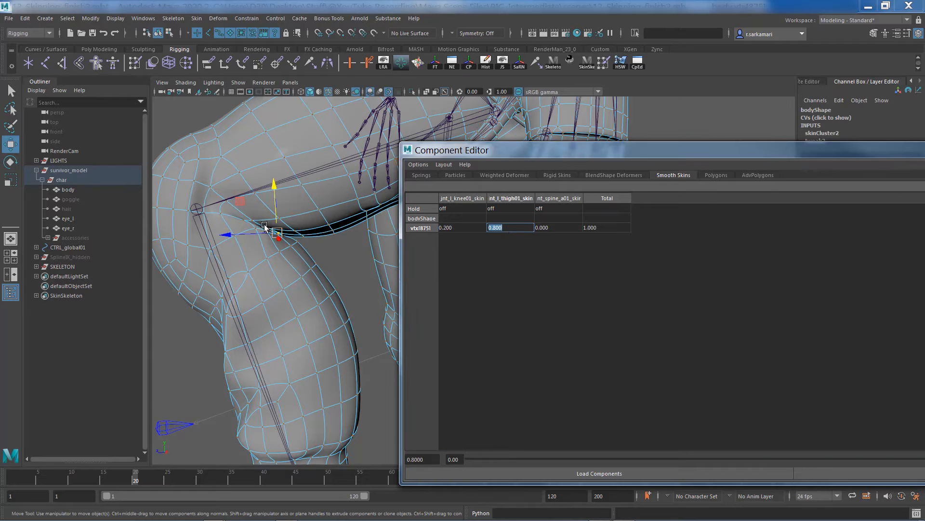
left_click(260, 223)
Step: Set the jnt_l_thigh01_skin weight of two thigh vertices just above the inner knee crease to 0.9
left_click_drag(239, 345, 511, 314, "alt")
middle_click_drag(510, 313, 260, 293, "alt")
left_click(235, 265)
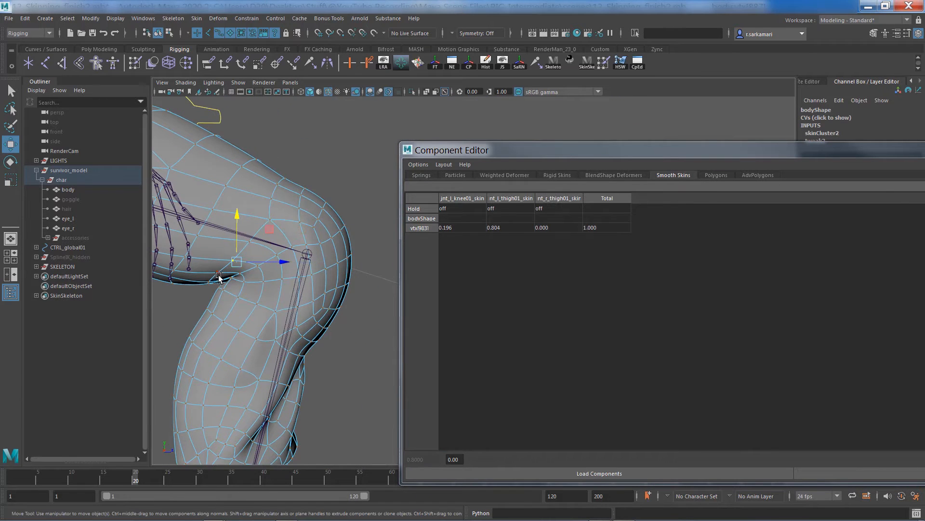
left_click(220, 275, "shift")
left_click_drag(505, 227, 501, 235)
type(".9")
key("Return")
Step: Set the jnt_l_knee01_skin weight of the single calf-side vertex at the inner knee crease to 0.6
left_click(260, 289)
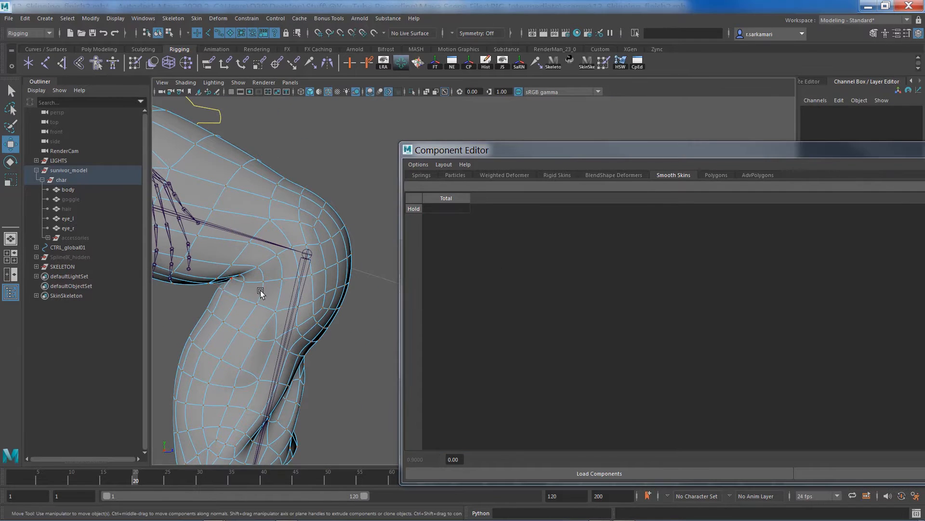
left_click(231, 276)
left_click(457, 226)
type(".7")
key("Return")
type(".6")
key("Return")
Step: Set the jnt_l_thigh01_skin weight of vertex 319 at the inner knee crease to 0.75 and clear the selection
left_click(247, 273)
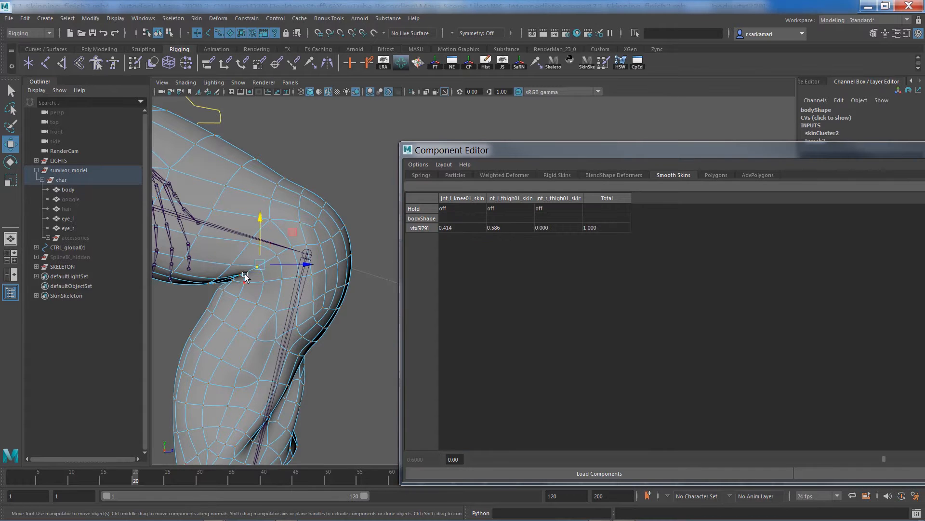
left_click(242, 274)
left_click(502, 227)
type(".8")
key("Return")
type(".75")
key("Return")
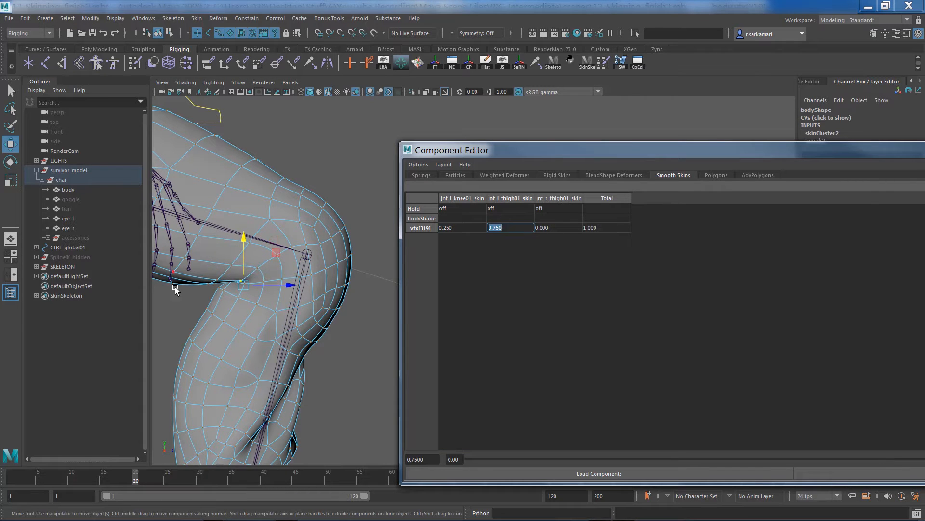
left_click(193, 285)
Step: Select the edge loops around the left boot's instep and ankle and convert the selection to vertices
scroll(196, 285, "down", 5)
middle_click_drag(289, 370, 183, 223, "alt")
right_click_drag(278, 332, 279, 306)
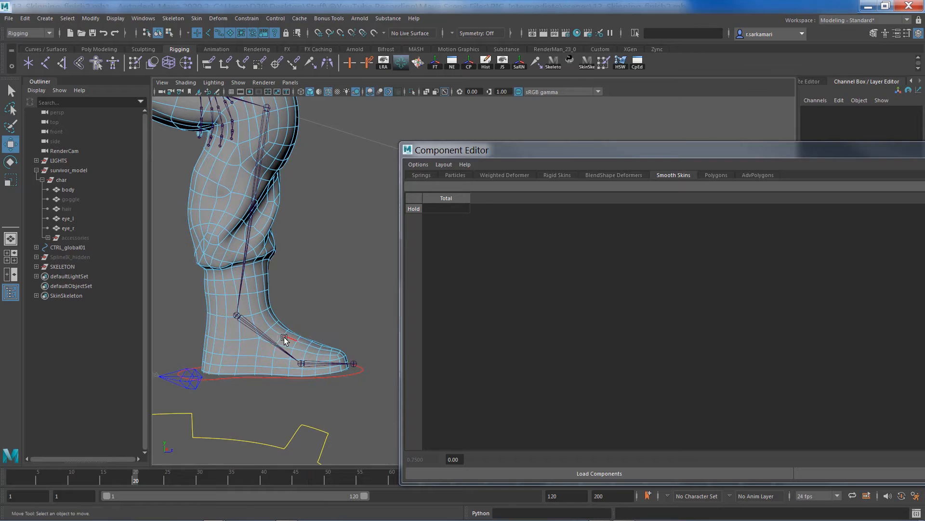
double_click(283, 337)
double_click(290, 356, "shift")
key("q")
double_click(306, 357, "shift")
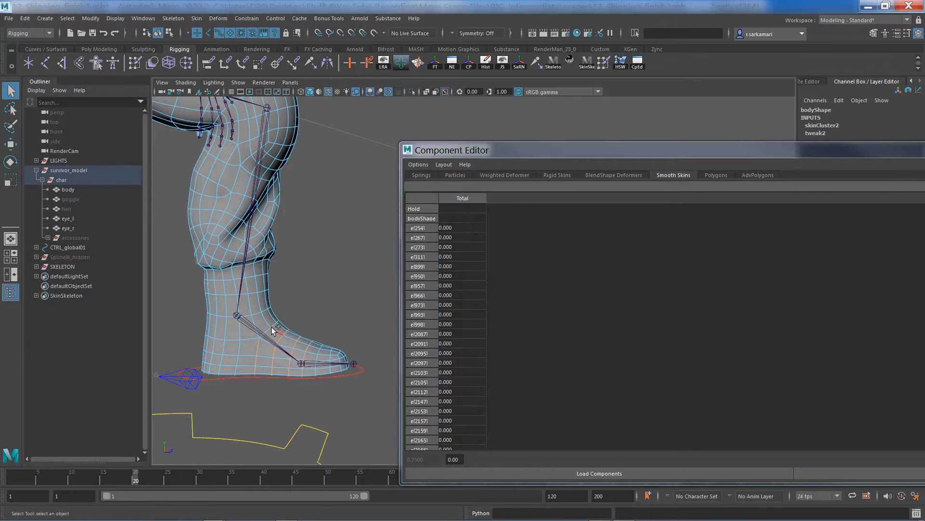
double_click(272, 327, "shift")
right_click_drag(257, 315, 169, 320, "ctrl")
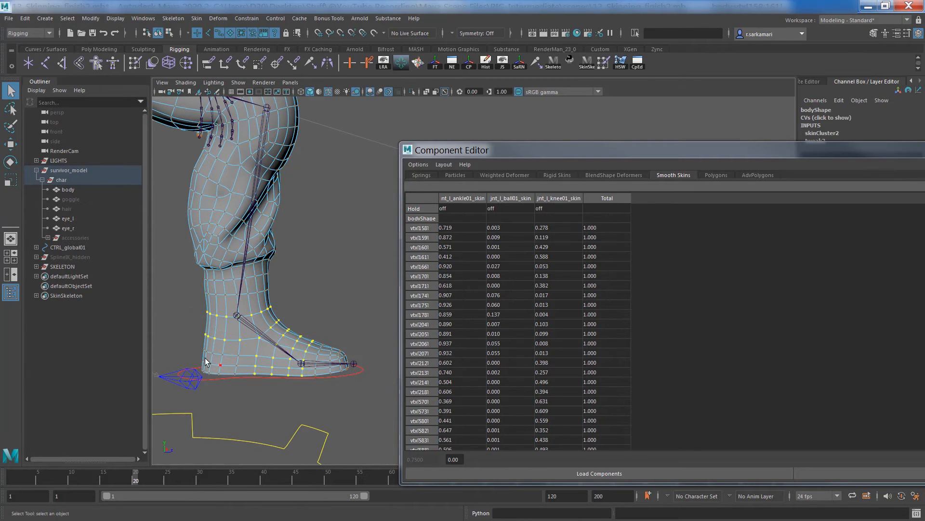
Step: Set the jnt_l_knee01_skin weight of all selected left boot vertices to 0
left_click(546, 228)
left_click_drag(553, 150, 475, 60)
scroll(476, 257, "down", 20)
left_click(467, 353, "shift")
type("0")
key("Return")
Step: Set the jnt_l_ankle01_skin weight of all selected left boot vertices to 1
scroll(395, 209, "down", 6)
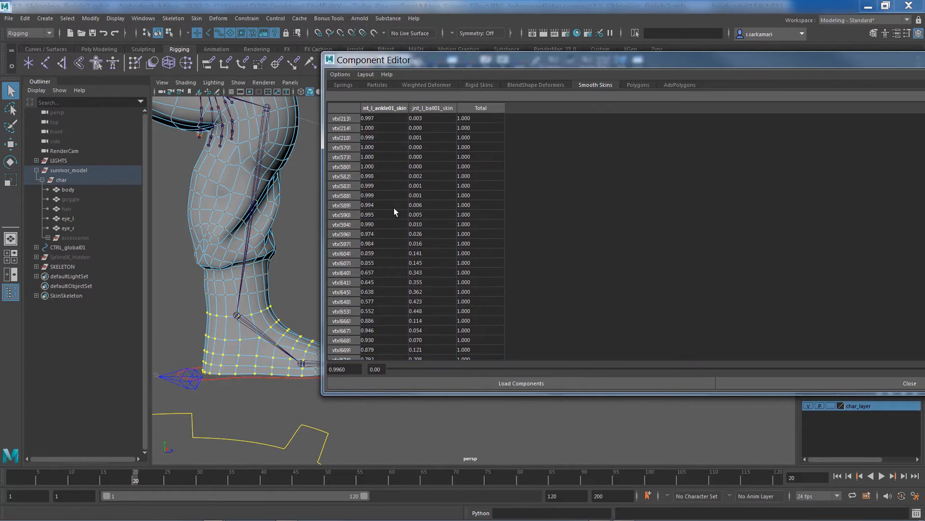
scroll(395, 209, "down", 15)
left_click(381, 355, "shift")
type("1")
key("Return")
Step: Check the weights of the upper boot rows, select the left ball joint, and move the Component Editor clear of the foot
left_click_drag(183, 271, 299, 300)
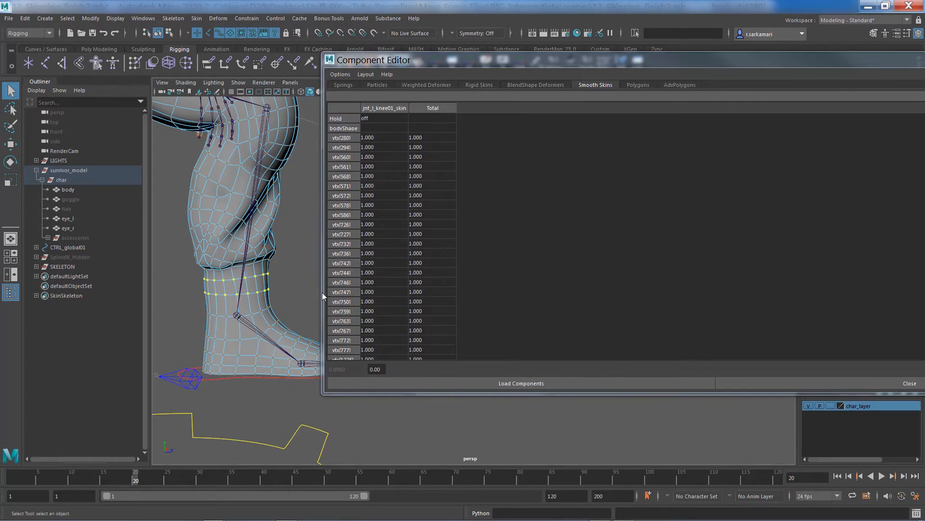
middle_click_drag(304, 359, 221, 374, "alt")
left_click(208, 33)
right_click_drag(215, 258, 253, 234)
middle_click_drag(254, 241, 291, 180, "alt")
left_click(263, 315)
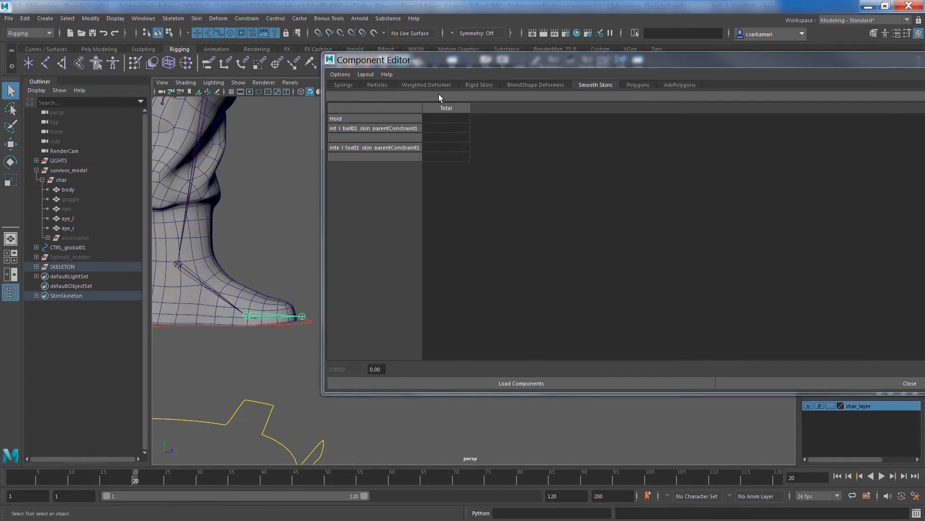
left_click_drag(441, 60, 619, 106)
middle_click_drag(309, 366, 378, 367, "alt")
left_click_drag(579, 106, 550, 129)
Step: Set the jnt_l_ball01_skin weight of all left toe vertices to 1, resizing the Component Editor to reach the full list
left_click(208, 34)
right_click_drag(344, 307, 311, 294)
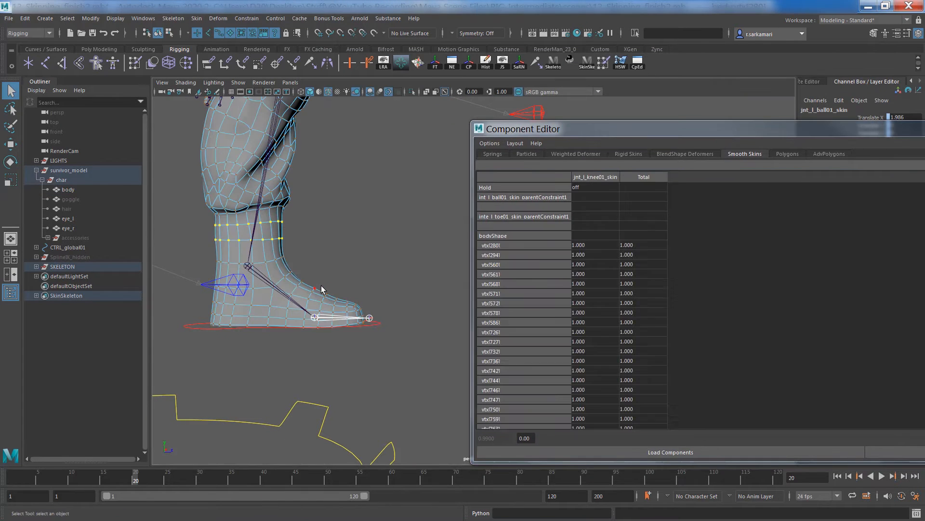
left_click_drag(321, 285, 373, 332)
left_click(572, 209)
left_click_drag(471, 193, 629, 192)
left_click_drag(783, 127, 483, 118)
left_click_drag(329, 177, 605, 177)
left_click_drag(713, 120, 634, 117)
left_click_drag(875, 274, 874, 410)
left_click(626, 412, "shift")
type("1")
key("Return")
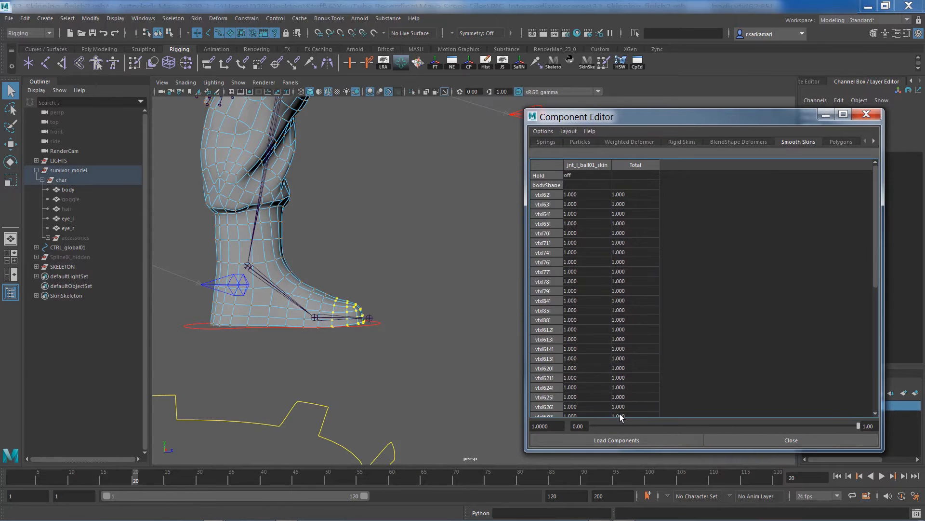
Step: Inspect the body's weight maps for the left foot, knee and thigh joints with the Paint Skin Weights tool
right_click_drag(313, 299, 345, 275)
left_click(110, 187)
left_click(604, 63)
right_click_drag(352, 315, 374, 289)
right_click_drag(280, 292, 303, 267)
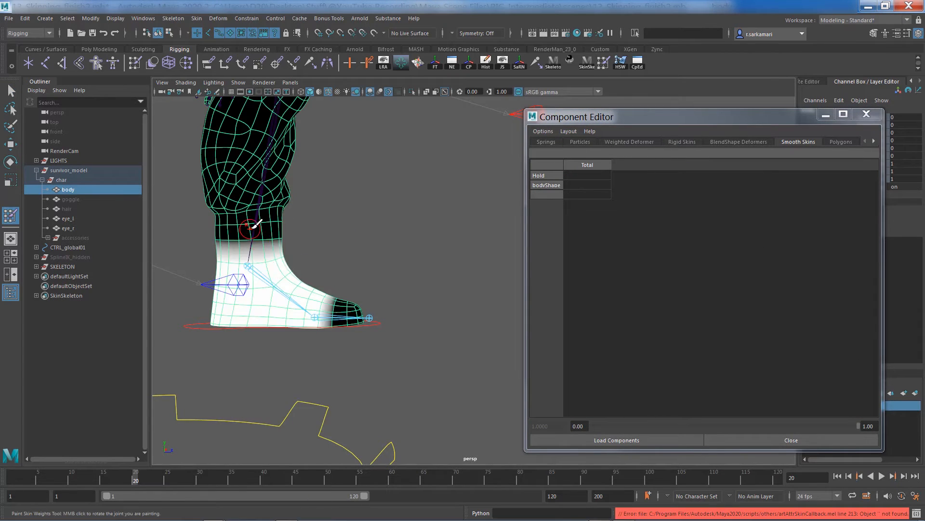
right_click_drag(254, 228, 277, 202)
right_click_drag(277, 203, 308, 110, "alt")
middle_click_drag(312, 109, 316, 231, "alt")
right_click_drag(316, 233, 340, 209)
mouse_move(486, 270)
left_mouse_down("alt")
mouse_move(443, 284)
mouse_move(378, 284)
left_mouse_up("alt")
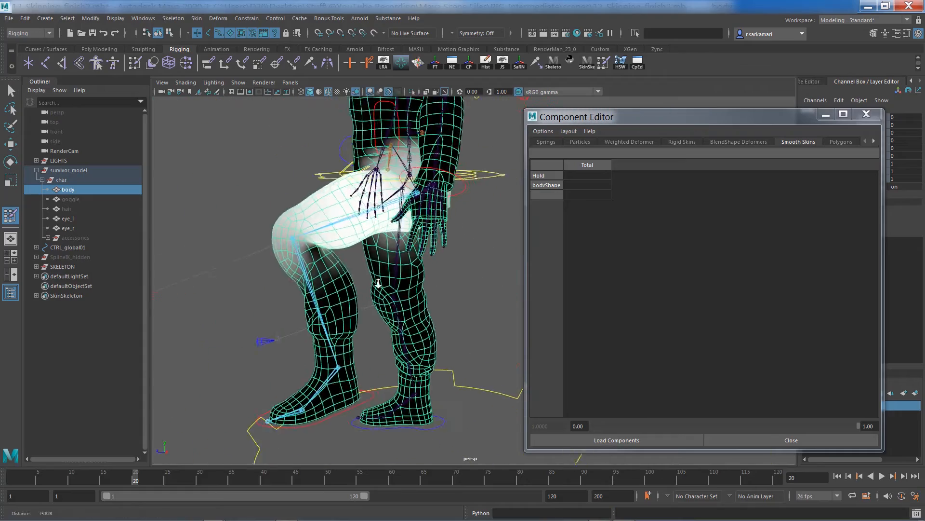
right_click_drag(289, 212, 309, 241, "alt")
middle_click_drag(285, 222, 320, 253, "alt")
key("q")
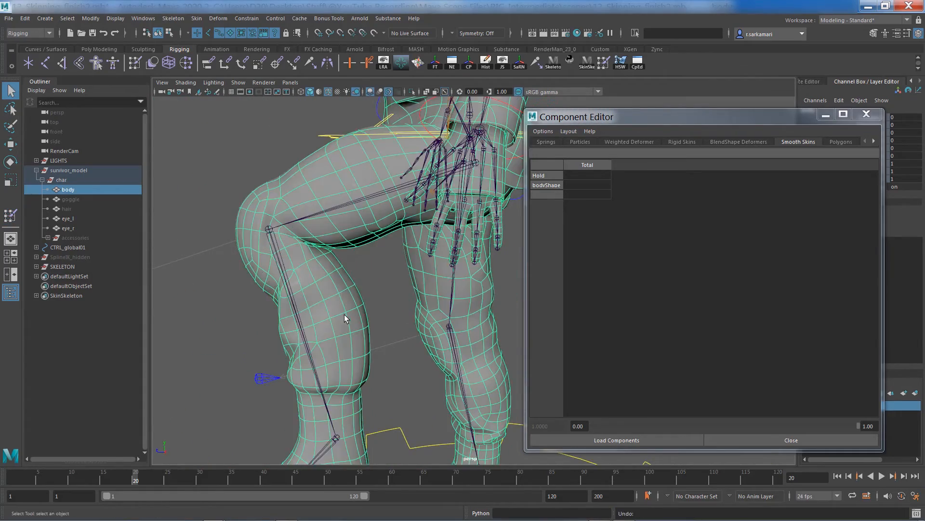
Step: Compare the hip and leg deformation at frames 8 and 20 from several angles
left_click_drag(344, 314, 446, 290, "alt")
middle_click_drag(415, 289, 268, 296, "alt")
right_click_drag(267, 296, 198, 279, "alt")
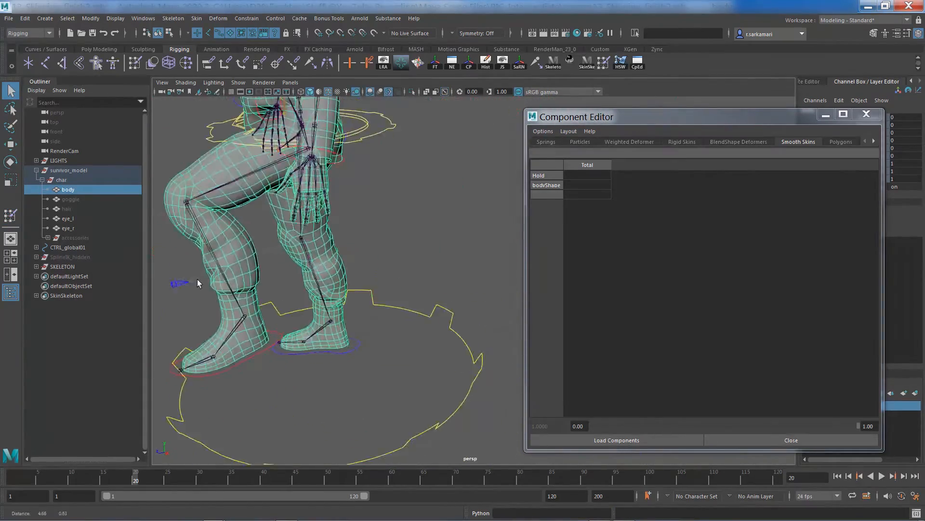
middle_click_drag(198, 279, 296, 280, "alt")
left_click_drag(96, 477, 57, 482)
right_click_drag(318, 313, 386, 339, "alt")
middle_click_drag(386, 340, 387, 342, "alt")
left_click_drag(387, 342, 445, 350, "alt")
right_click_drag(317, 256, 316, 231)
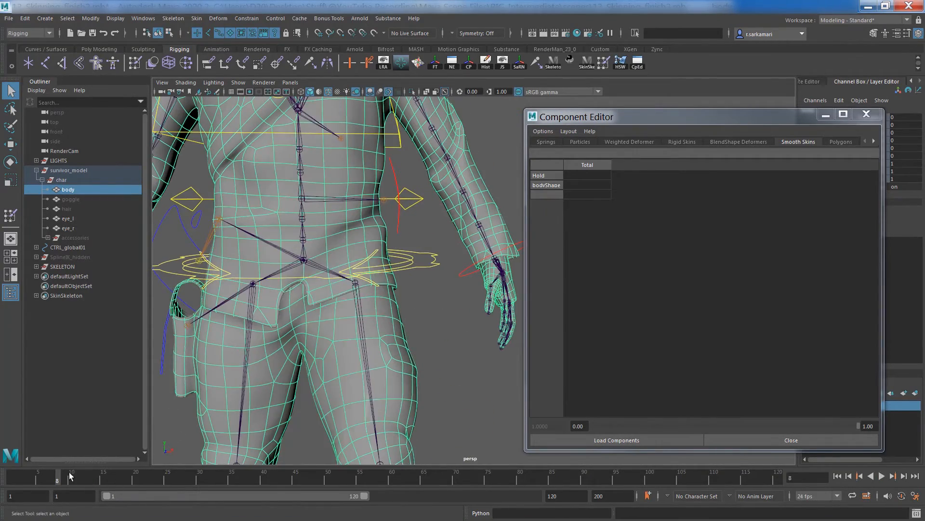
left_click_drag(70, 480, 135, 480)
left_click_drag(381, 241, 323, 256, "alt")
Step: At frame 20, select the body vertices around the left hip and buttock, leaving out those on the right side
double_click(361, 244)
left_click_drag(342, 274, 322, 322, "alt")
right_click_drag(375, 287, 275, 274, "ctrl")
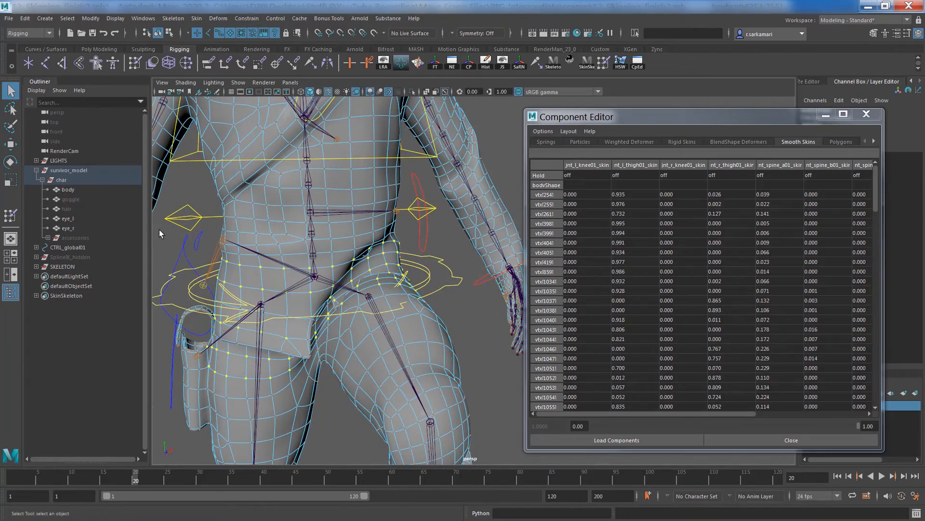
left_click_drag(160, 230, 316, 449, "ctrl")
left_click_drag(352, 379, 436, 347, "alt")
middle_click_drag(436, 347, 299, 294, "alt")
right_click_drag(299, 294, 357, 250, "alt")
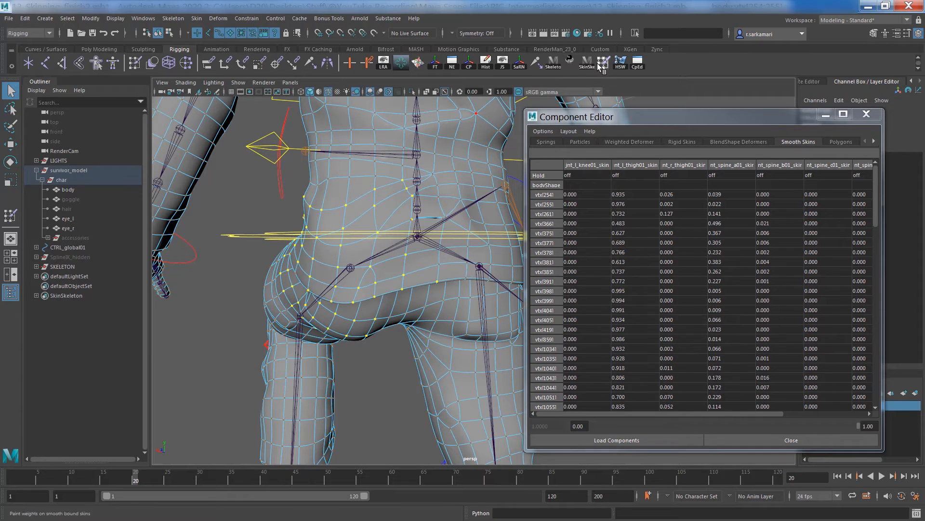
Step: Select two vertices at the back of the left hip and set their jnt_l_thigh01_skin weight to 0.8
left_click(314, 247)
left_click(340, 248, "shift")
left_click_drag(587, 194, 579, 203)
type("0.9")
key("Return")
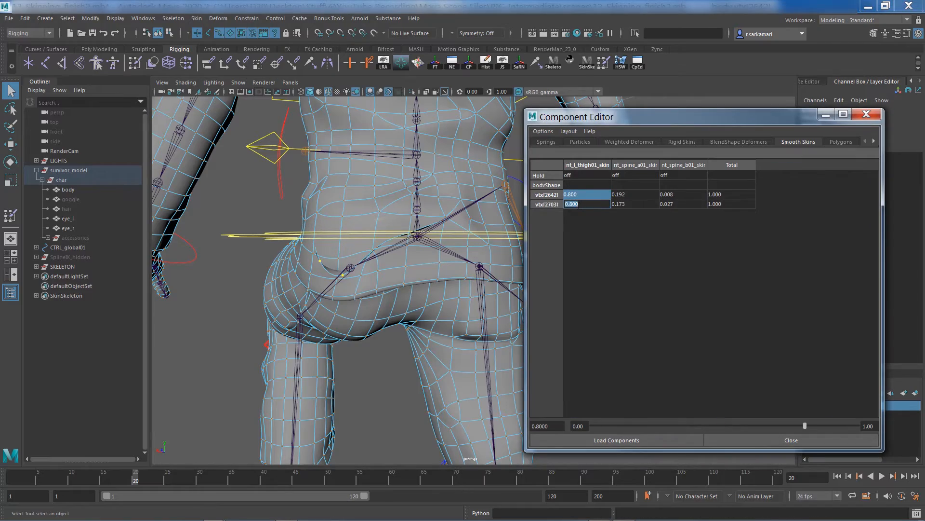
Step: Select the vertex ring around the middle of the left thigh and set its jnt_spine_a01_skin and jnt_r_thigh01_skin weights to 0
left_click(207, 271)
mouse_move(206, 271)
left_mouse_down("alt")
mouse_move(359, 316)
mouse_move(395, 305)
mouse_move(374, 282)
mouse_move(207, 284)
left_mouse_up("alt")
left_click(206, 284)
double_click(209, 291, "shift")
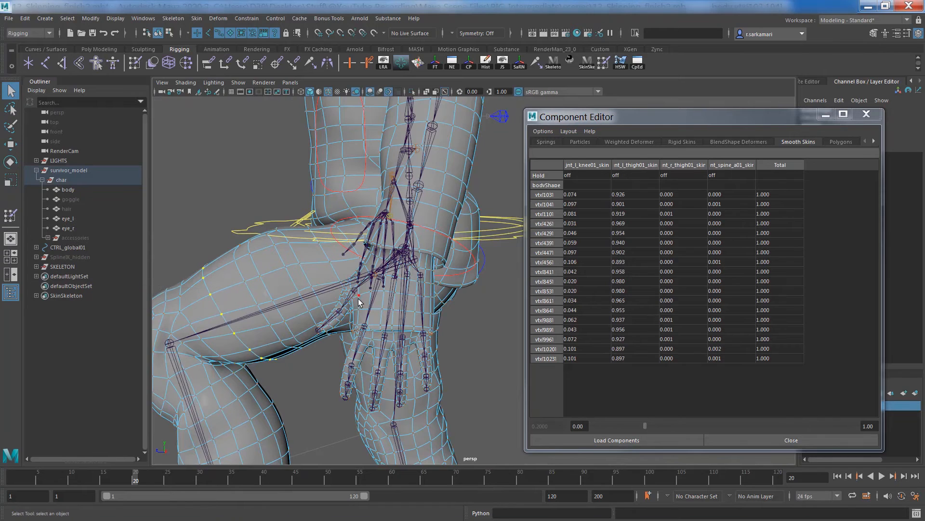
left_click_drag(360, 303, 314, 298, "alt")
type("0")
key("Return")
left_click_drag(684, 195, 678, 360)
type("0")
key("Return")
Step: Set the jnt_l_thigh01_skin weight of every vertex in the mid-thigh ring to 1
left_click_drag(635, 195, 624, 356)
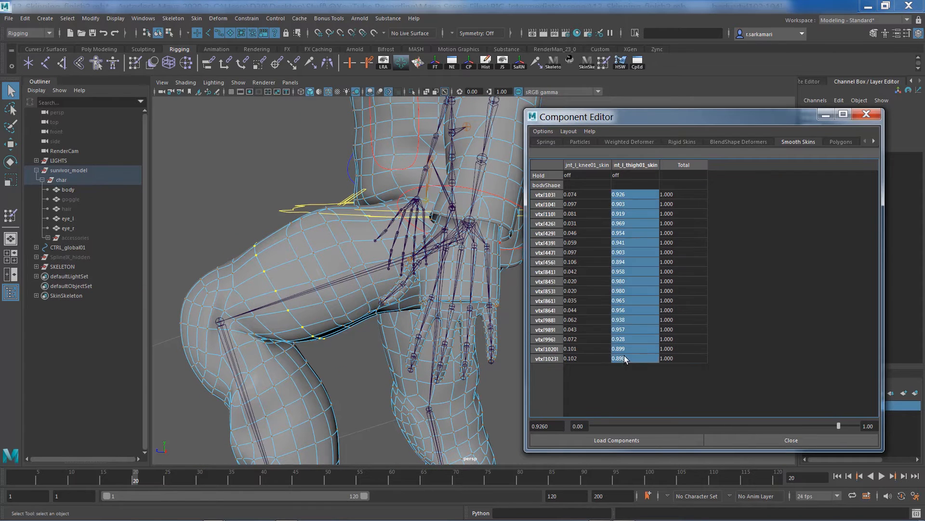
type("1")
key("Return")
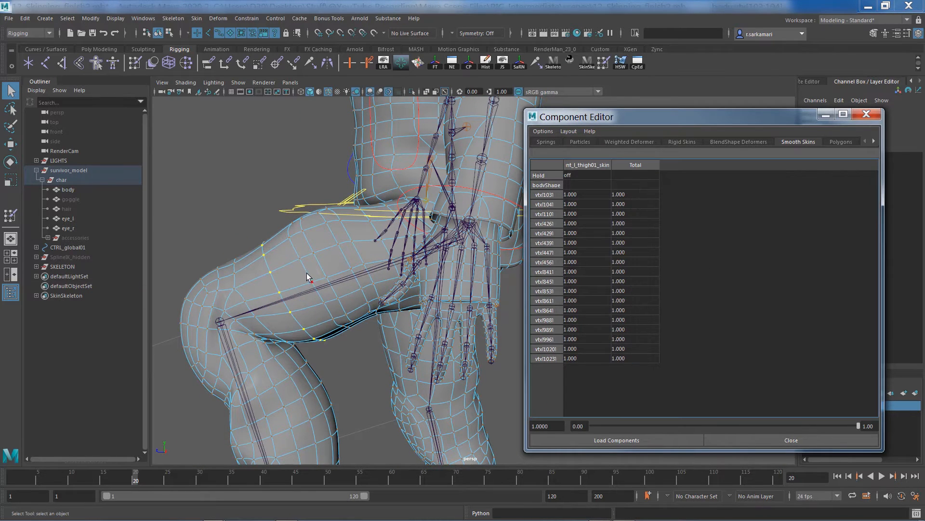
Step: Select the edge loops around the upper left thigh and hammer their skin weights to match the neighbouring vertices
key("F10")
double_click(308, 273)
double_click(360, 258, "shift")
left_click_drag(360, 259, 345, 245, "alt")
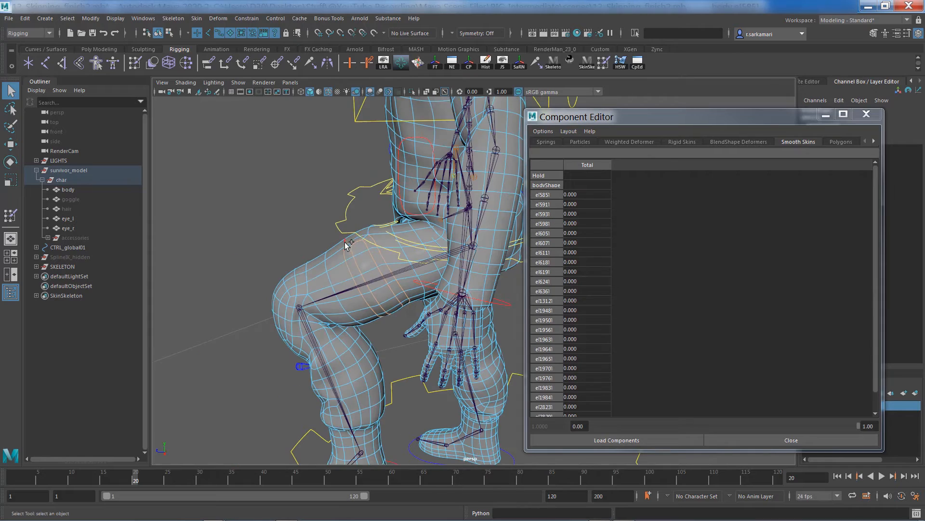
left_click_drag(406, 254, 372, 307, "alt")
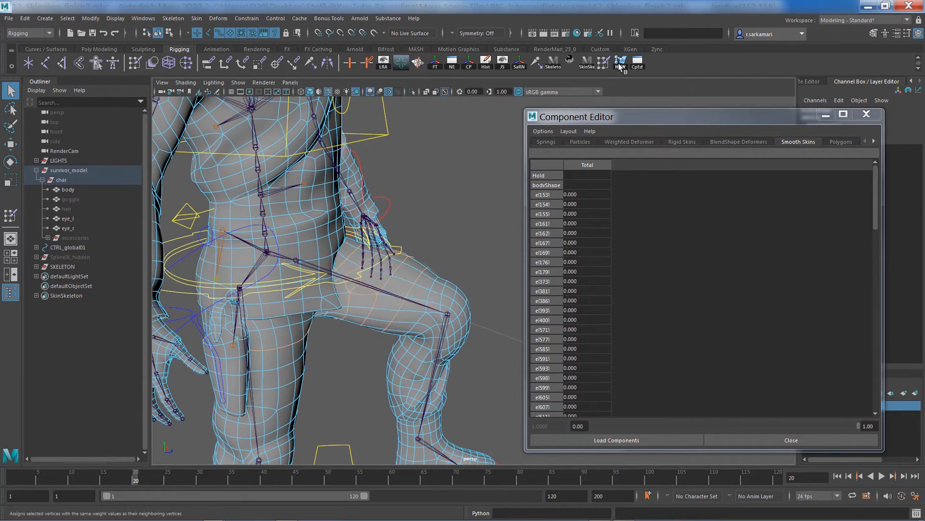
left_click(620, 65)
Step: Leave component mode and scrub back to frame 1 to check the left leg's deformation
key("F8")
left_click(487, 222)
scroll(444, 280, "down", 5)
left_click_drag(444, 279, 216, 360, "alt")
scroll(216, 361, "up", 5)
left_click_drag(136, 477, 1, 494)
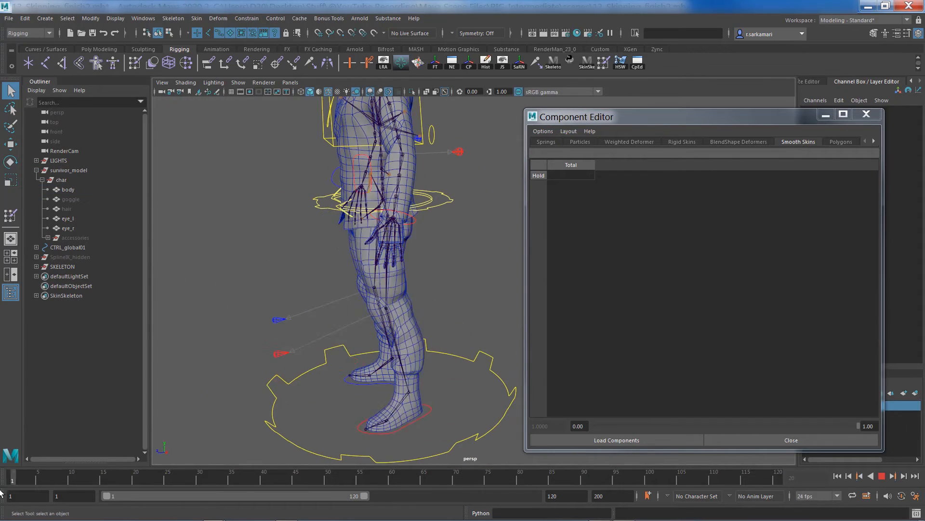
Step: Select the left foot control, try adjusting its Foot Roll, and close the Component Editor
left_click(357, 431)
left_click_drag(672, 117, 680, 313)
left_click(873, 179)
middle_click_drag(563, 229, 533, 244)
left_click_drag(704, 313, 681, 164)
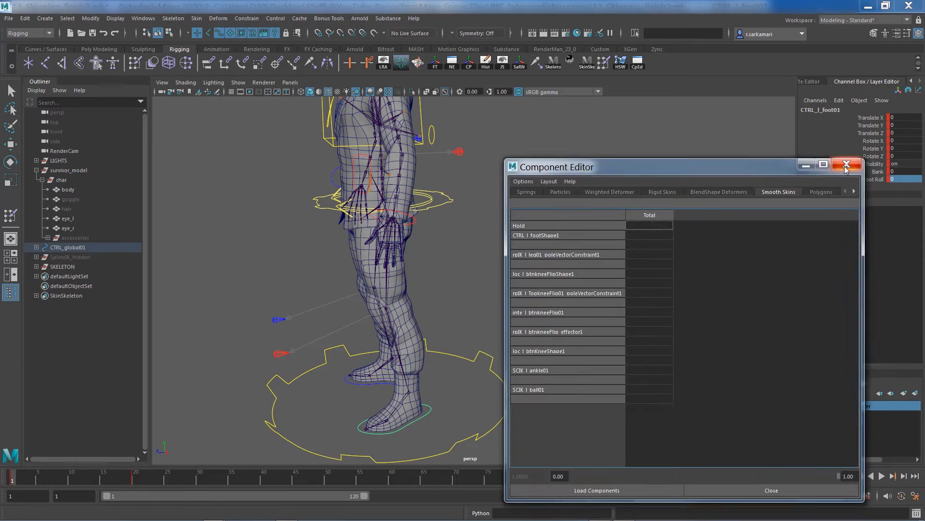
left_click(851, 166)
left_click_drag(586, 263, 681, 234, "alt")
Step: Delete the left foot control's leg animation keys from the timeline range starting at frame 1
key("q")
left_click(588, 299)
left_click(403, 421)
left_click_drag(194, 478, 10, 482, "shift")
right_click(79, 477)
left_click(99, 324)
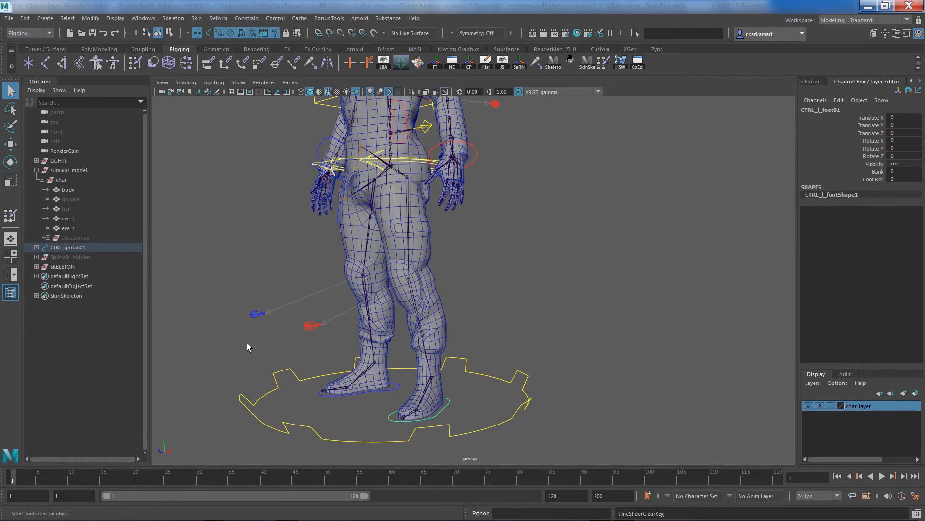
left_click(209, 386)
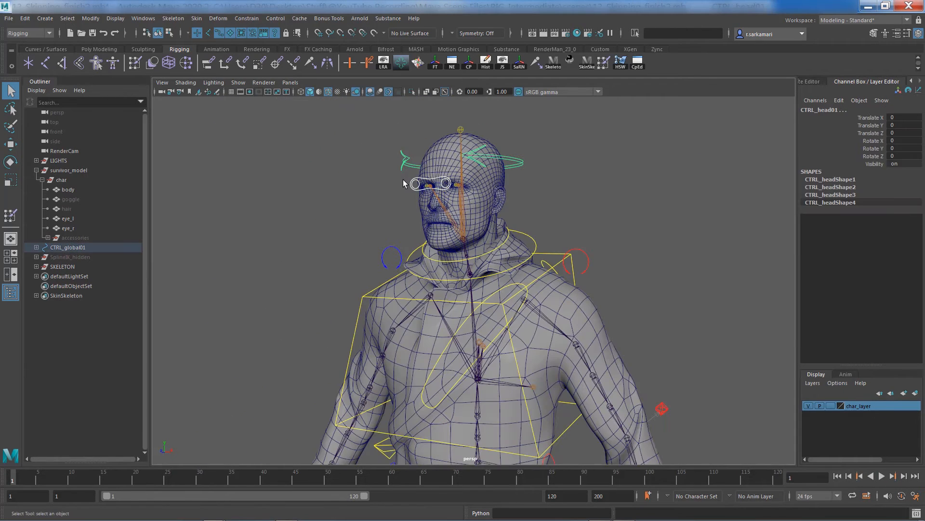
Step: Test the head control's rotation and select all head vertices of the body mesh from the crown down to the jaw
key("e")
left_click_drag(511, 241, 486, 243)
left_click(424, 247)
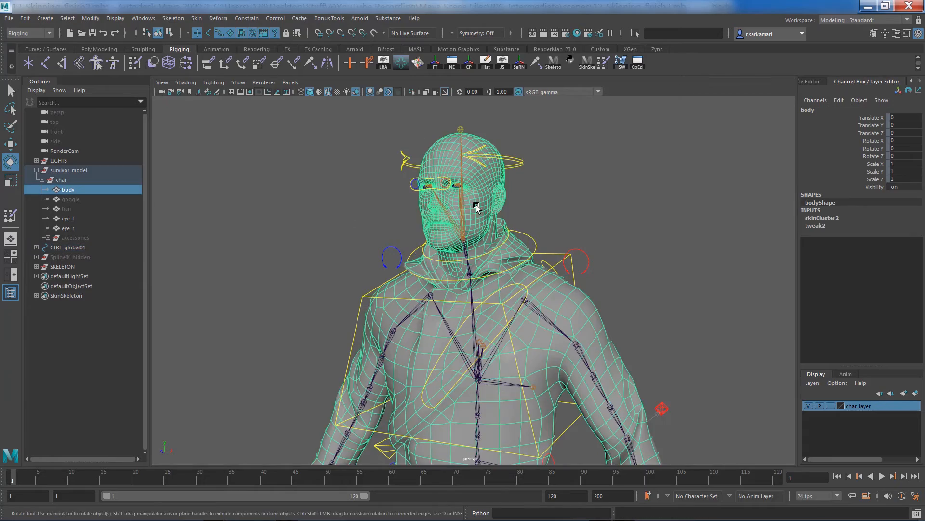
left_click_drag(477, 205, 376, 160, "alt")
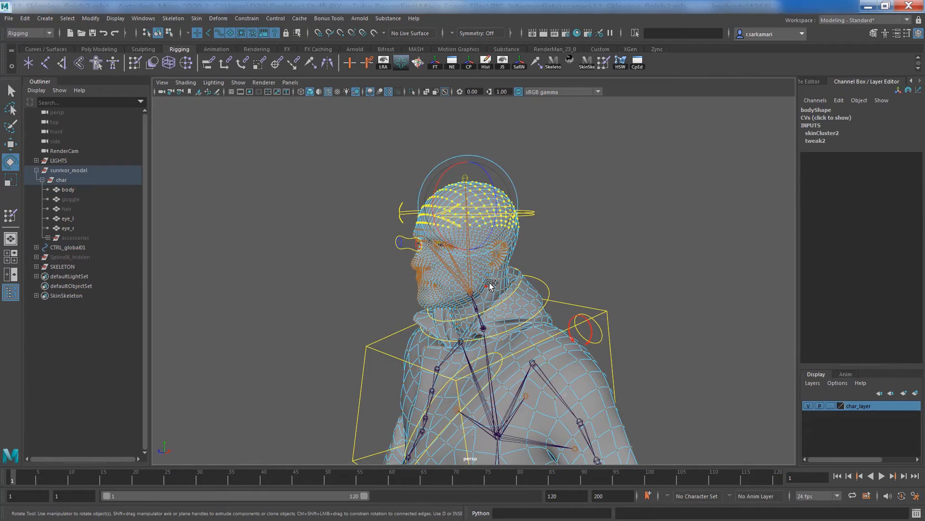
left_click_drag(378, 327, 419, 360, "alt")
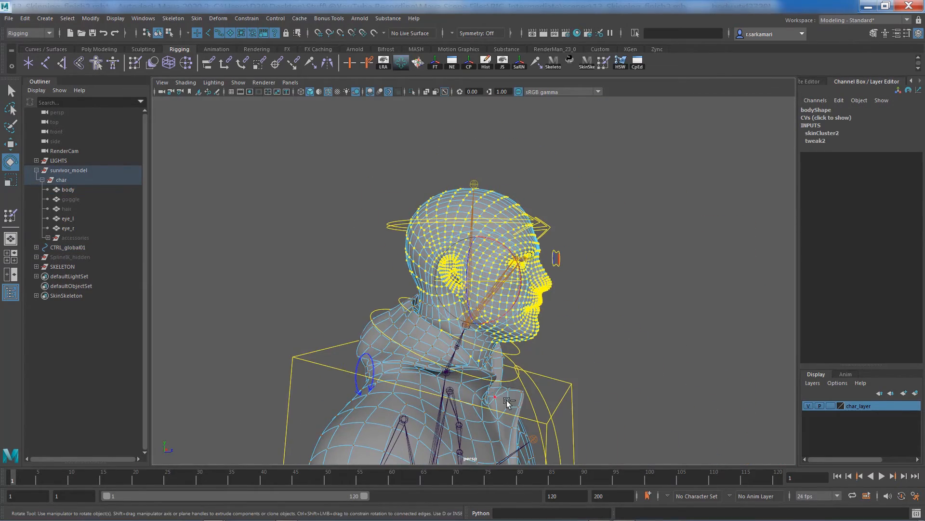
left_click_drag(473, 379, 471, 352, "alt")
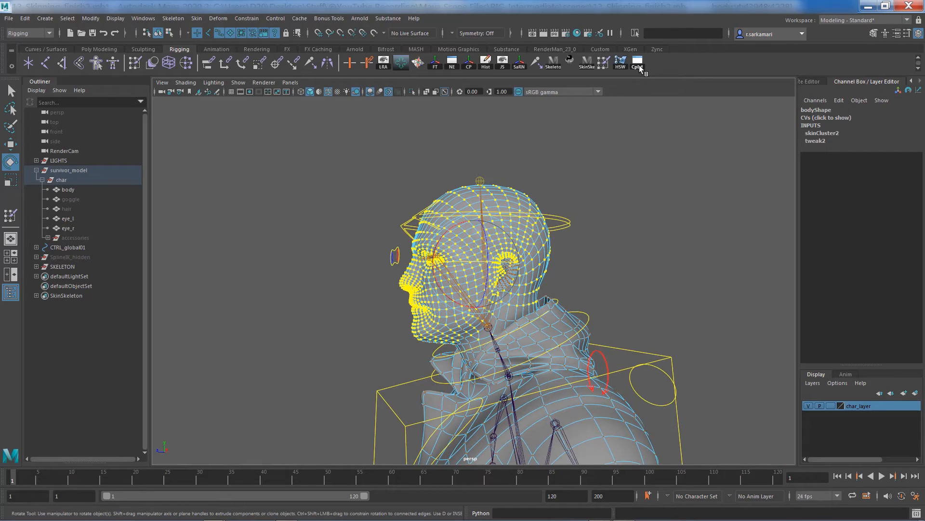
key("4")
scroll(578, 426, "up", 2)
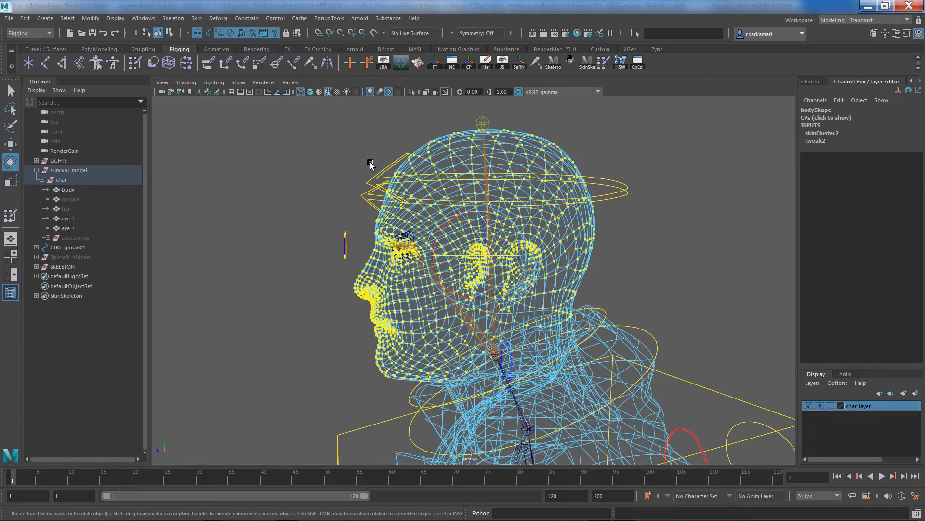
key("5")
Step: Set the jnt_head01_skin weight of all selected head vertices to 1 in the Component Editor and close it
left_click(637, 62)
left_click_drag(620, 172, 650, 131)
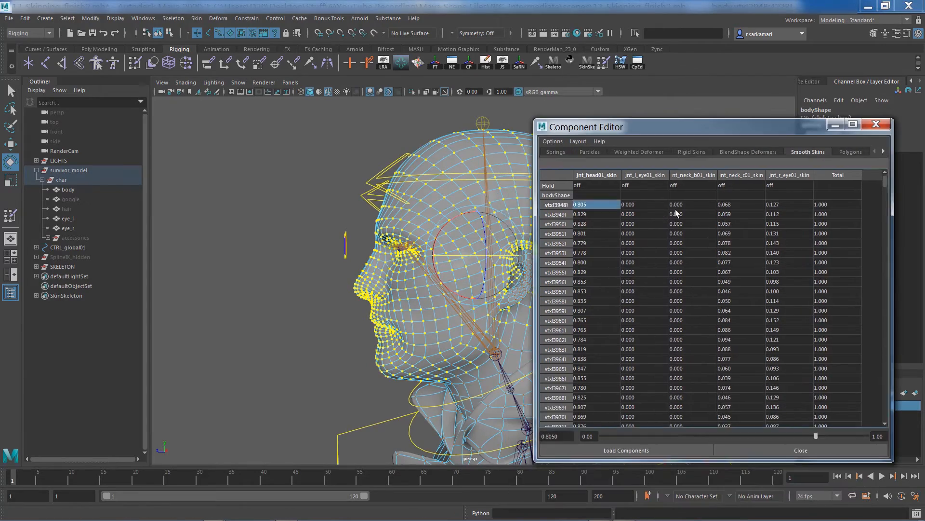
left_click_drag(885, 181, 884, 420)
left_click(581, 422, "shift")
type("1")
key("Return")
left_click(781, 450)
Step: Try rotating the head to check its deformation, and undo the rotation
left_click_drag(322, 341, 289, 309, "alt")
right_click_drag(539, 270, 604, 148)
left_click(605, 149)
left_click_drag(597, 164, 640, 178, "alt")
mouse_move(474, 293)
left_mouse_down()
mouse_move(491, 295)
mouse_move(462, 308)
mouse_move(484, 300)
left_mouse_up()
key("ctrl+z")
left_click(267, 347)
left_click_drag(267, 348, 224, 340, "alt")
Step: Open the Paint Selection Tool's settings and use the tool on the body mesh in vertex mode
mouse_move(550, 258)
right_mouse_down()
mouse_move(551, 310)
mouse_move(550, 263)
right_mouse_up()
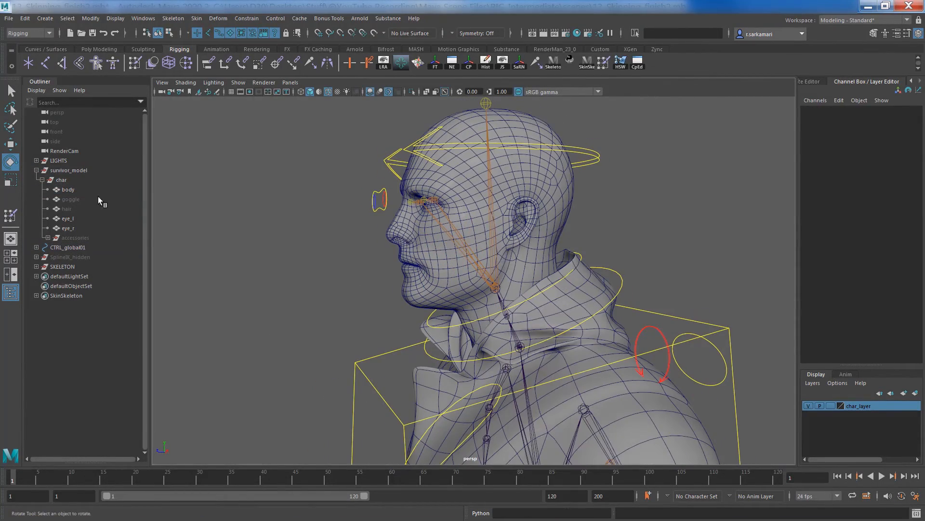
double_click(11, 127)
left_click(217, 159)
left_click_drag(179, 86, 91, 163)
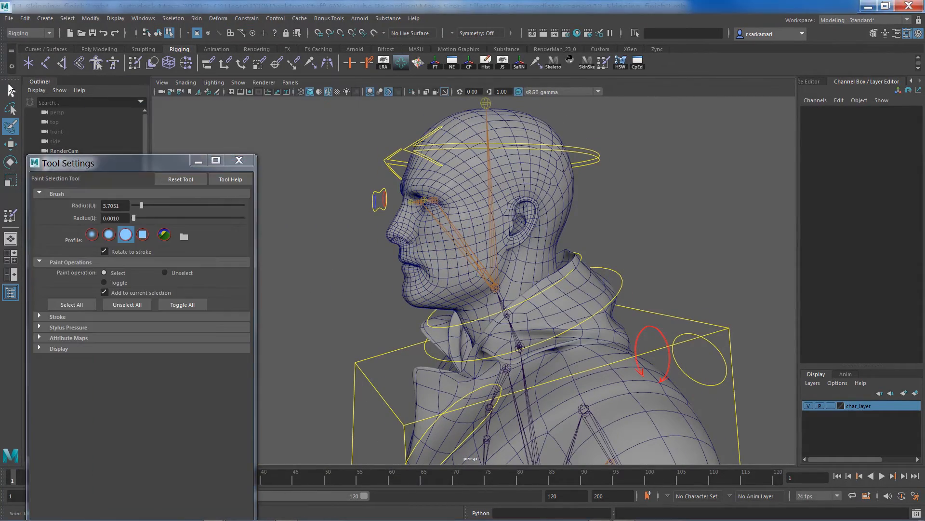
key("q")
mouse_move(568, 181)
right_mouse_down()
mouse_move(553, 180)
mouse_move(524, 212)
right_mouse_up()
left_click(12, 127)
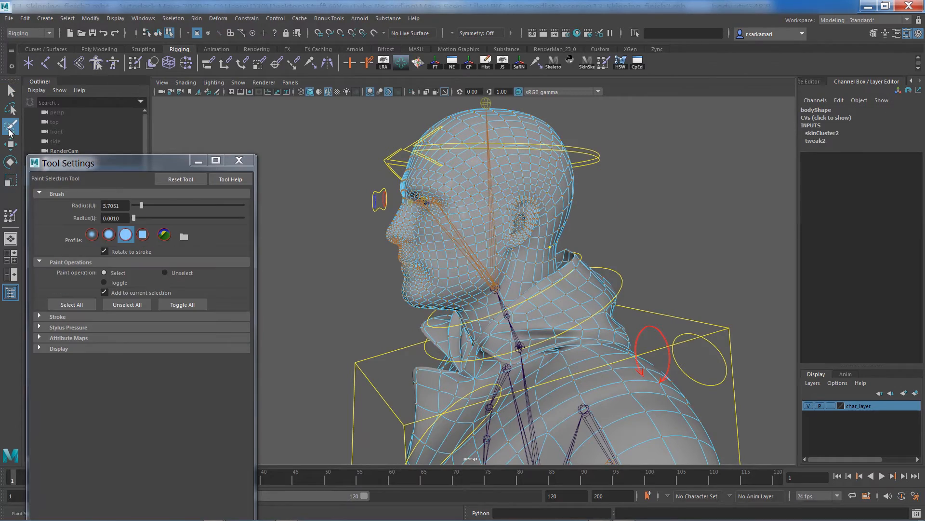
Step: Paint-select the neck vertices below the jaw with a smaller brush and set their jnt_neck_c01_skin weight to 0.1
key("b")
left_click_drag(513, 300, 380, 311)
mouse_move(470, 323)
left_mouse_down("alt")
mouse_move(391, 266)
mouse_move(401, 285)
mouse_move(389, 304)
mouse_move(365, 260)
left_mouse_up("alt")
left_click(636, 63)
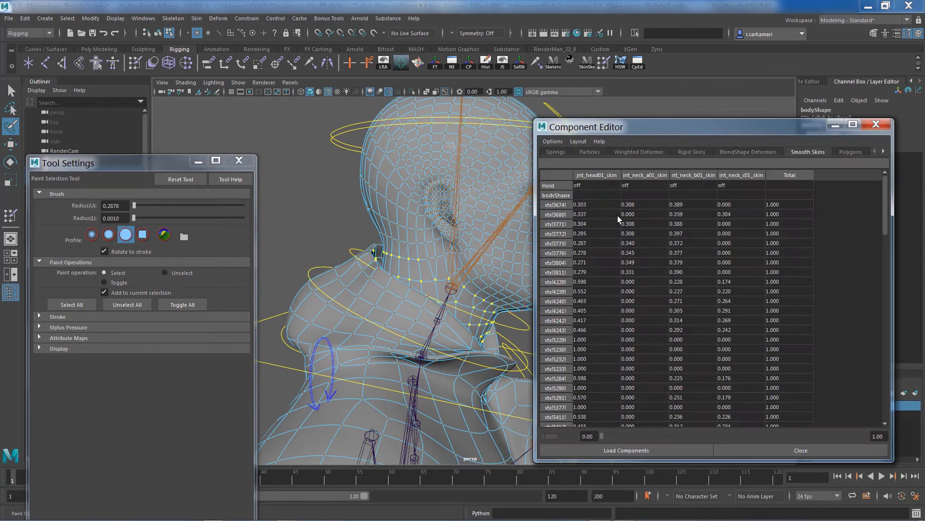
scroll(729, 423, "down", 2)
left_click(730, 423, "shift")
type(".1")
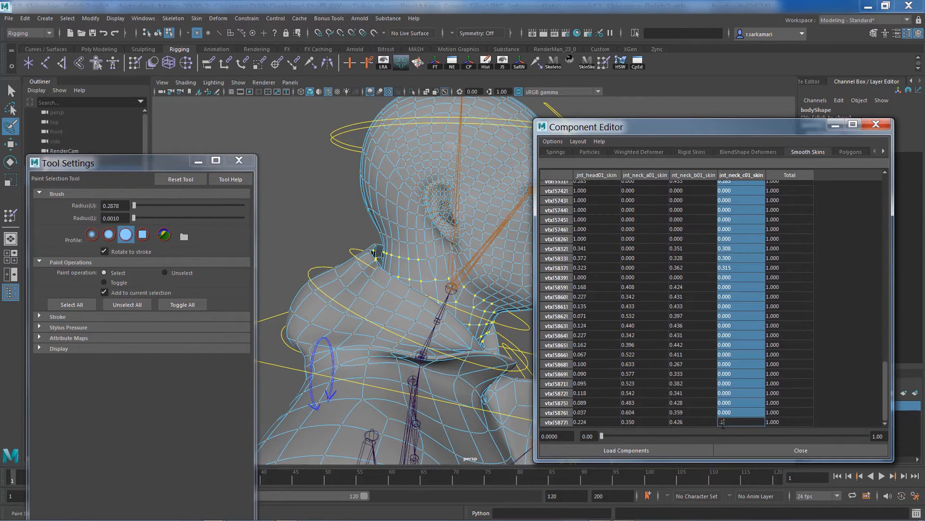
Step: Try setting the jnt_head01_skin weight of all painted neck vertices to 0, and undo the change
left_click(587, 424)
scroll(641, 250, "up", 20)
left_click(588, 205, "shift")
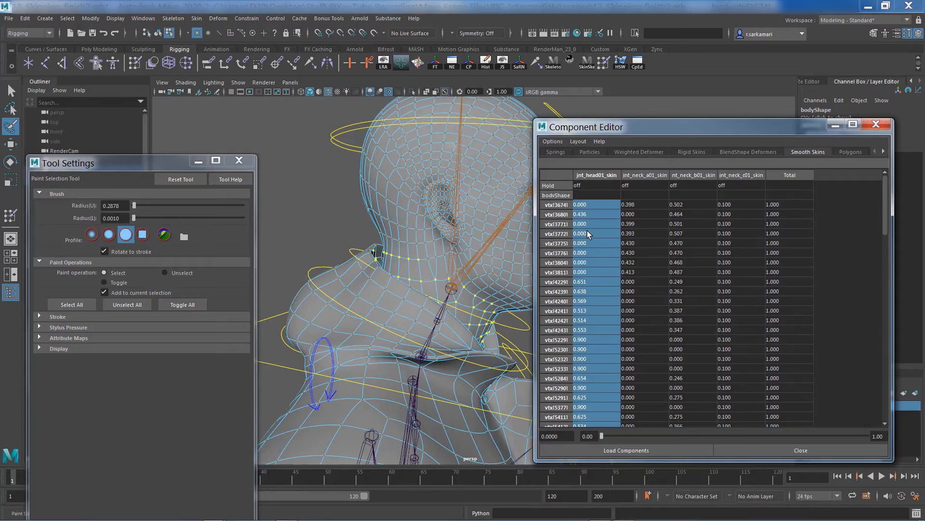
type("0")
key("Return")
key("1")
key("ctrl+z")
left_click(473, 212)
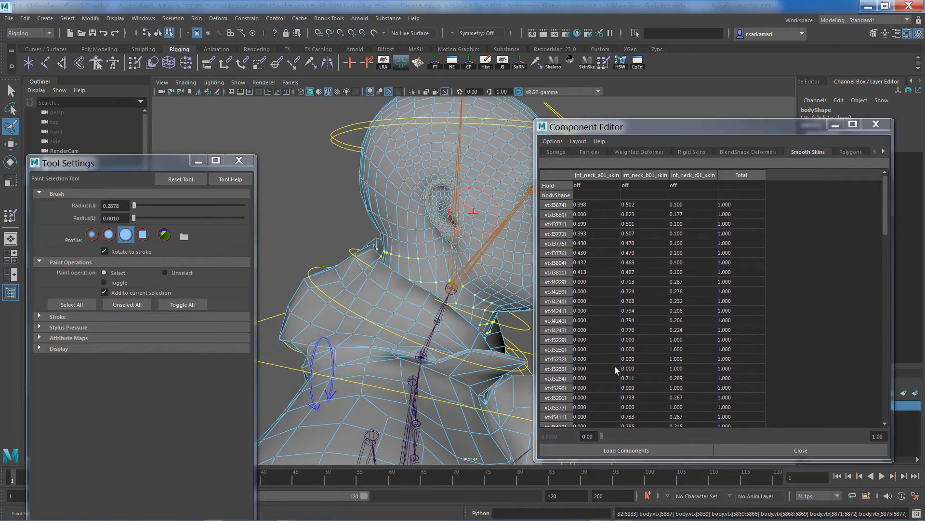
left_click(637, 205)
key("ctrl+z")
key("ctrl+z")
Step: Refine the painted selection around the neck inside the collar and set its jnt_neck_b01_skin weight to 0.8
left_click_drag(403, 301, 381, 294, "alt")
mouse_move(521, 250)
left_mouse_down("alt")
mouse_move(441, 237)
mouse_move(461, 219)
left_mouse_up("alt")
mouse_move(461, 220)
left_mouse_down("alt")
mouse_move(493, 178)
mouse_move(531, 179)
left_mouse_up("alt")
right_click_drag(328, 186, 369, 275, "alt")
left_click_drag(368, 274, 430, 165, "alt")
left_click_drag(486, 264, 463, 258, "ctrl")
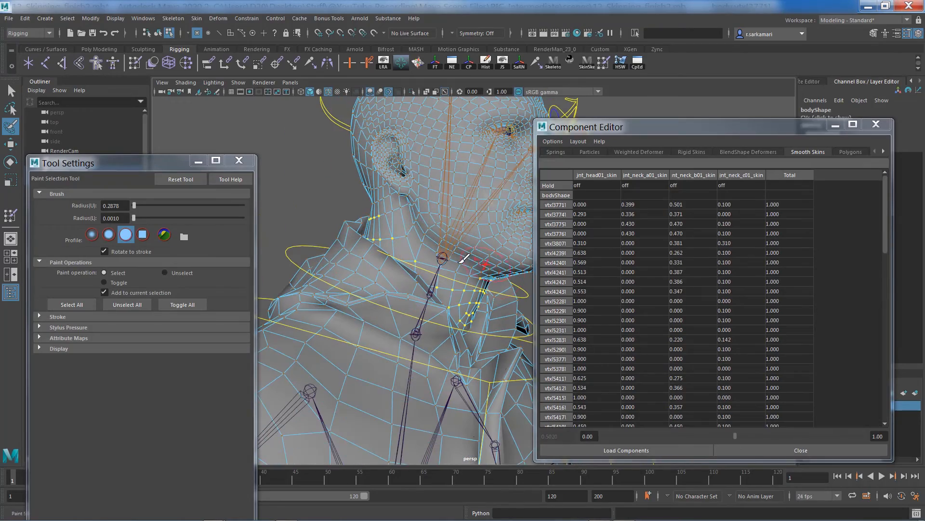
left_click_drag(684, 204, 661, 513)
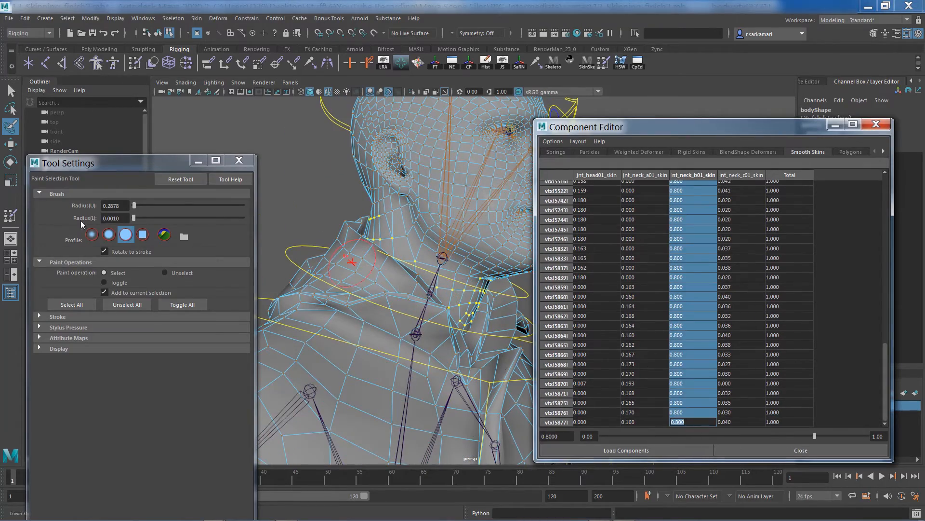
Step: Clear the vertex selection and paint-select the jacket collar vertices all around the neck
left_click(126, 305)
right_click_drag(424, 269, 371, 285, "alt")
mouse_move(372, 285)
left_mouse_down("alt")
mouse_move(340, 295)
mouse_move(414, 333)
left_mouse_up("alt")
mouse_move(308, 284)
left_mouse_down("alt")
mouse_move(366, 289)
mouse_move(464, 334)
mouse_move(523, 328)
left_mouse_up("alt")
left_click_drag(458, 270, 369, 315)
left_click_drag(369, 316, 501, 338, "alt")
left_click_drag(410, 251, 378, 307)
Step: Maximize the Component Editor and set the collar vertices' weights in the last joint column to 0
double_click(685, 127)
left_click(335, 83)
left_click_drag(919, 145, 912, 465)
left_click(336, 484, "shift")
type("0")
key("Return")
Step: Set the jnt_neck_a01_skin weight of all collar vertices to 0.9
left_click(144, 83)
left_click_drag(920, 111, 898, 490)
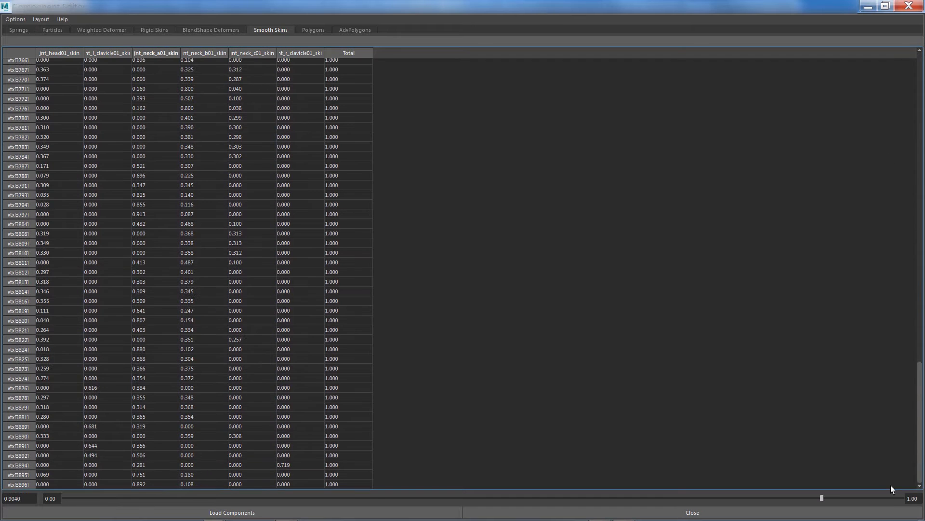
left_click(202, 484, "shift")
left_click(151, 484)
left_click_drag(919, 419, 920, 106)
left_click(153, 82, "shift")
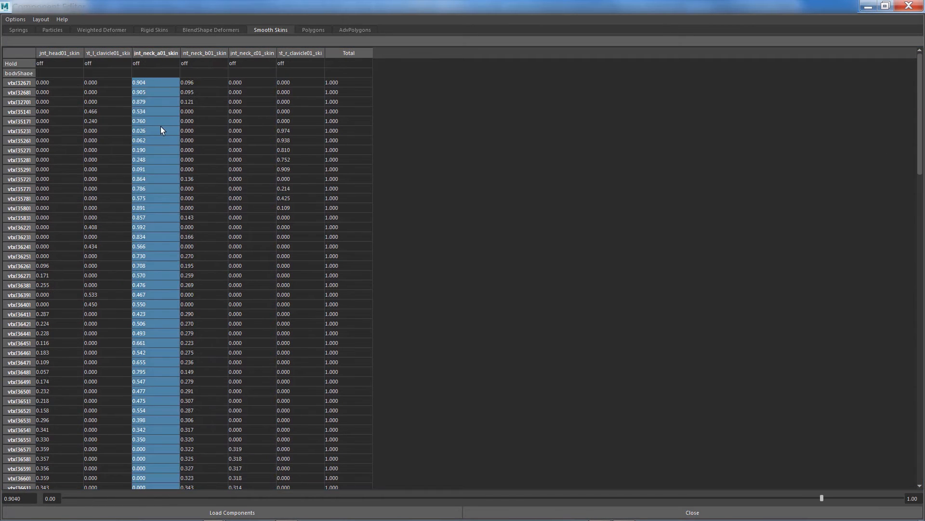
type("0.9")
key("Return")
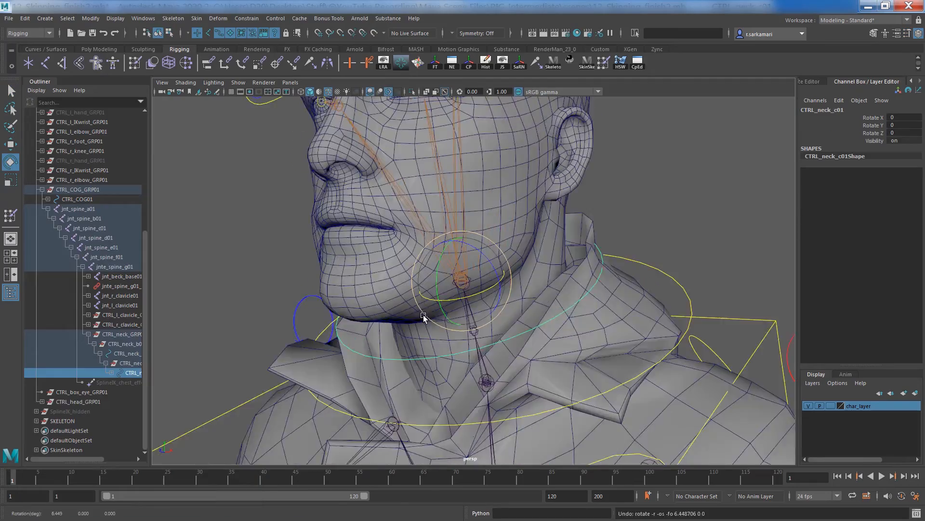
Step: Try rotating the neck control to check the neck and collar deformation, and undo the rotation
scroll(423, 317, "down", 5)
left_click(549, 176)
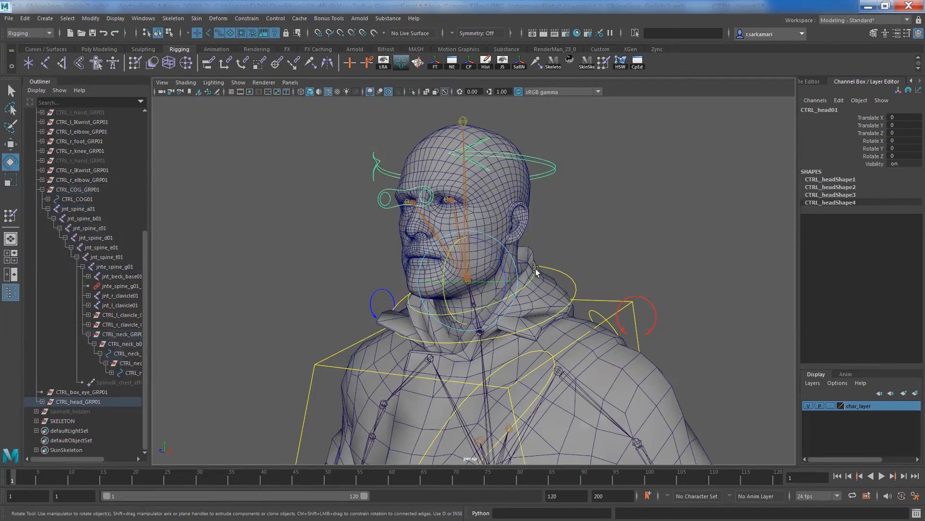
left_click(535, 268)
mouse_move(453, 304)
left_mouse_down()
mouse_move(444, 303)
mouse_move(470, 306)
left_mouse_up()
key("ctrl+z")
Step: Key the head's rest pose at frame 1 and pose the head turned and tilted back at frame 25
key("s")
left_click(167, 477)
left_click(323, 261)
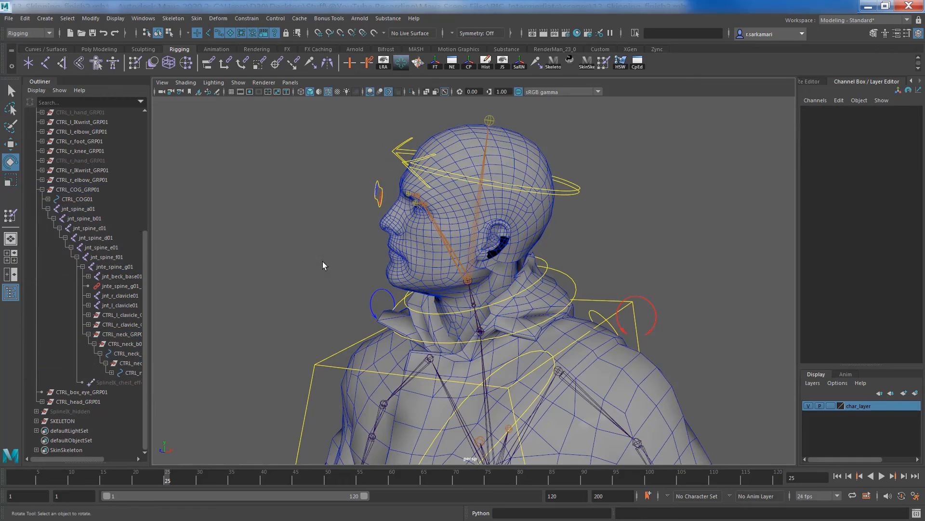
Step: Return the body mesh to vertex mode with the Paint Selection Tool and clear the previous collar selection
key("q")
right_click_drag(422, 229, 393, 235)
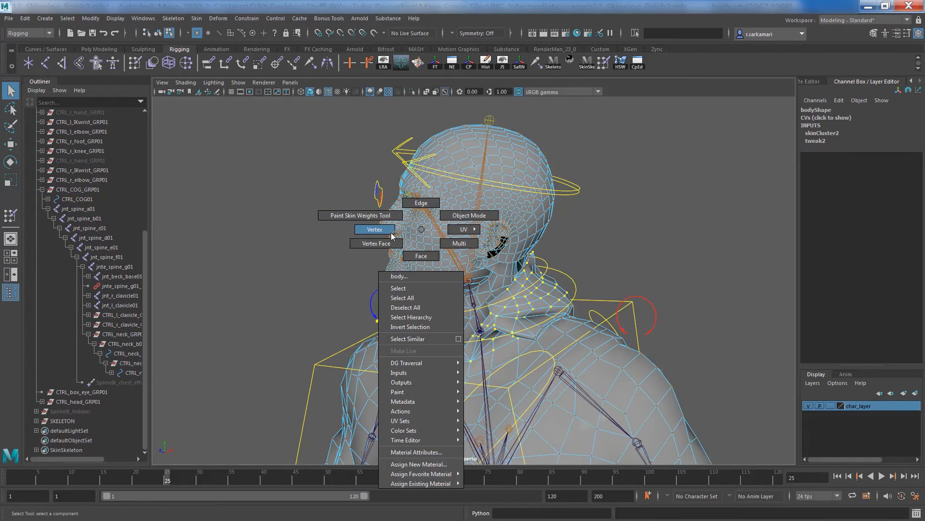
double_click(10, 126)
left_click(128, 305)
Step: Paint-select the neck vertices below the ear and jaw and hammer their skin weights
left_click_drag(532, 254, 515, 275)
right_click_drag(578, 266, 645, 265, "alt")
mouse_move(645, 265)
left_mouse_down("alt")
mouse_move(545, 302)
mouse_move(600, 116)
left_mouse_up("alt")
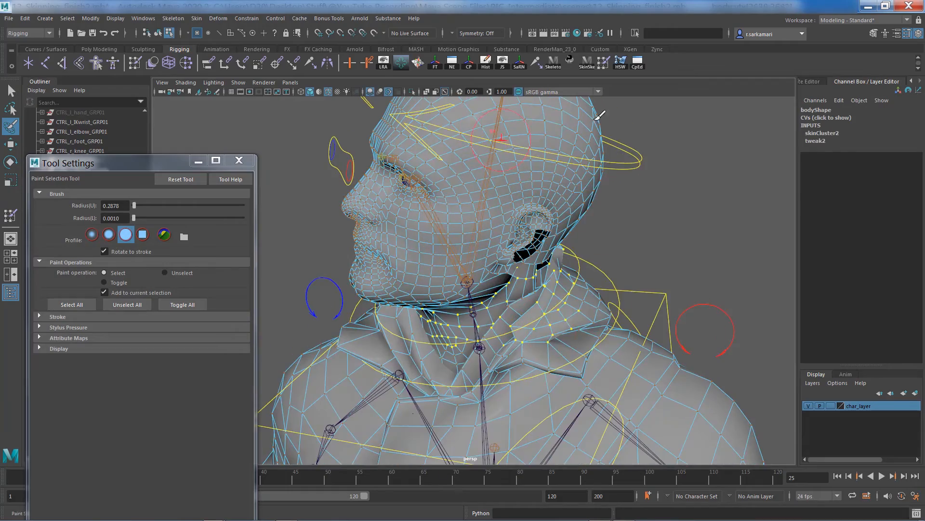
left_click(621, 63)
mouse_move(578, 226)
left_mouse_down("alt")
mouse_move(434, 242)
mouse_move(559, 238)
left_mouse_up("alt")
left_click_drag(496, 235, 478, 251)
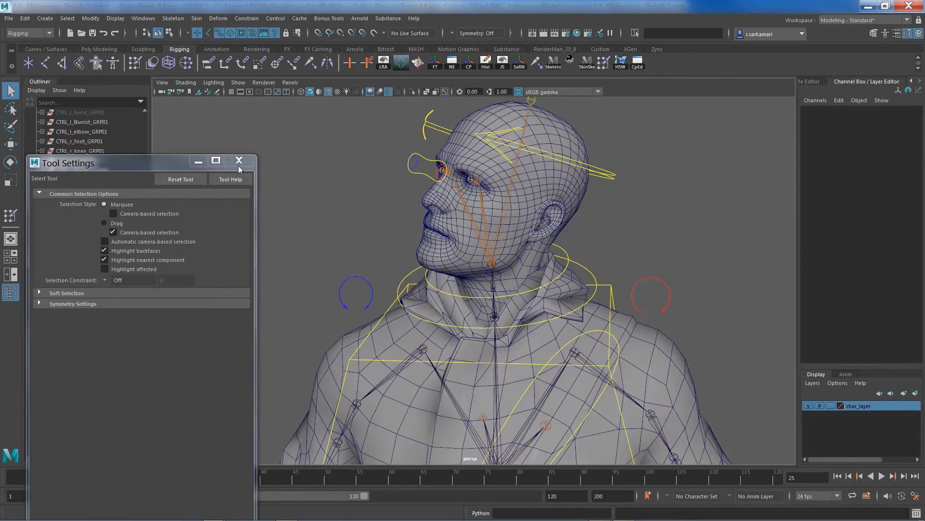
Step: Delete the head and neck controls' test keys from the timeline, keeping the rest pose at frame 1
key("Escape")
left_click(569, 157)
left_click(549, 284)
left_click_drag(248, 477, 12, 478, "shift")
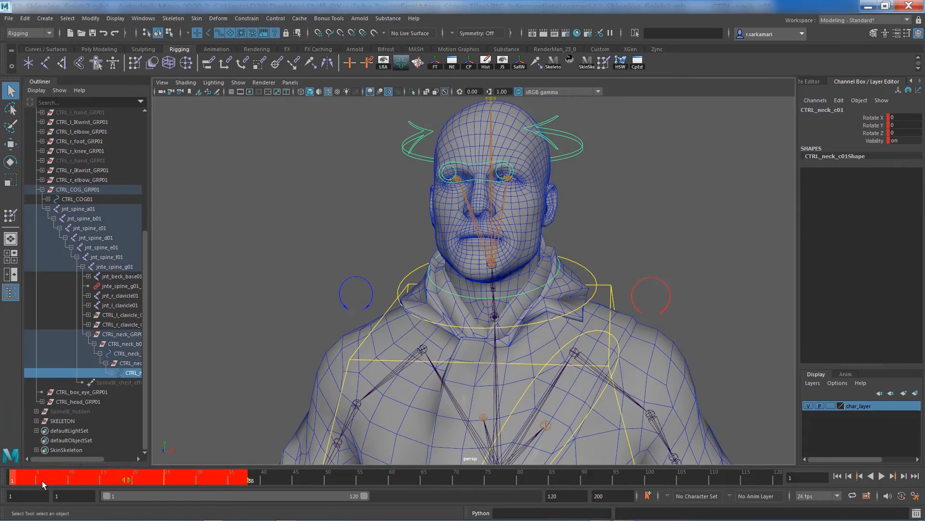
right_click(54, 479)
left_click(72, 323)
Step: Examine the body mesh's skin weights around the head, neck and collar with the Paint Skin Weights Tool
left_click(294, 256)
right_click_drag(522, 380, 410, 373, "alt")
left_click(400, 251)
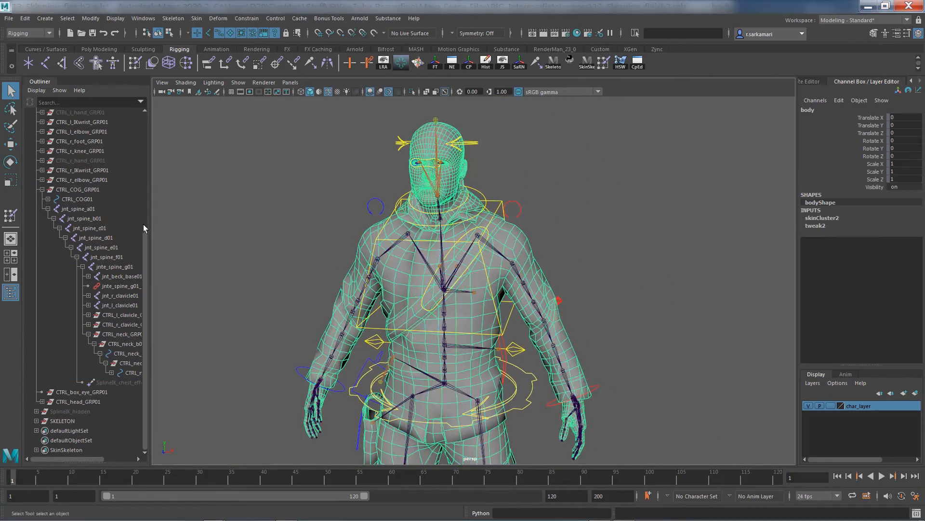
left_click(10, 216)
right_click_drag(433, 193, 516, 187, "alt")
left_click_drag(516, 187, 434, 198, "alt")
right_click(366, 204)
mouse_move(385, 202)
right_mouse_down("alt")
mouse_move(463, 203)
mouse_move(366, 179)
right_mouse_up("alt")
left_click_drag(444, 285, 372, 281, "alt")
right_click_drag(380, 291, 380, 264)
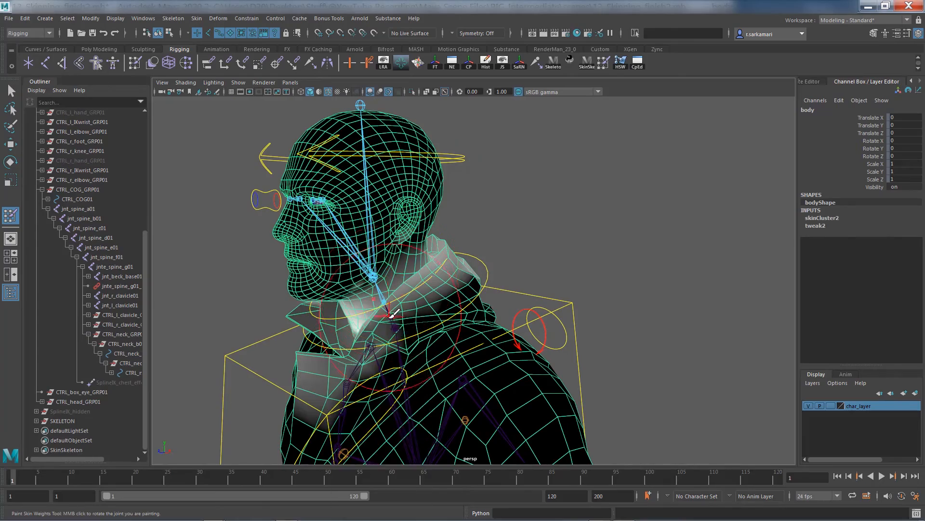
right_click_drag(395, 327, 391, 270)
left_click(11, 91)
Step: Examine the torso and left arm joint influences on the body mesh with the Paint Skin Weights Tool
left_click_drag(376, 309, 475, 321, "alt")
mouse_move(448, 434)
middle_mouse_down("alt")
mouse_move(444, 320)
mouse_move(467, 164)
middle_mouse_up("alt")
left_click_drag(468, 164, 434, 161, "alt")
right_click_drag(433, 161, 510, 183, "alt")
middle_click_drag(511, 188, 395, 188, "alt")
left_click(10, 215)
right_click_drag(572, 188, 579, 137)
right_click_drag(578, 135, 523, 118, "alt")
middle_click_drag(523, 113, 513, 194, "alt")
right_click_drag(512, 195, 511, 147)
middle_click_drag(512, 152, 526, 260, "alt")
right_click_drag(526, 262, 498, 164)
right_click_drag(478, 174, 471, 140)
left_click(10, 91)
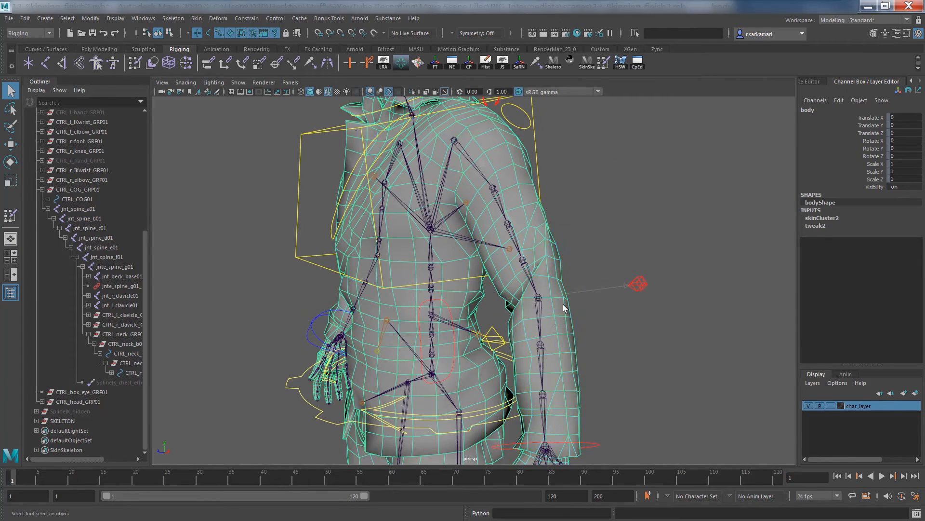
Step: Select the sleeve loops just below the left elbow and set their vertices' elbow_twist_d01 weight to 1
right_click_drag(565, 308, 565, 270)
double_click(556, 317)
double_click(553, 335, "shift")
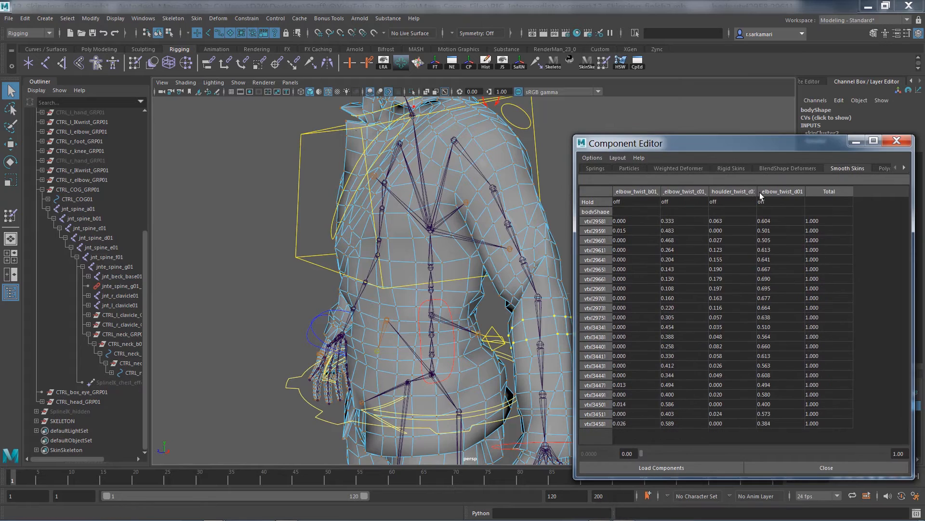
left_click_drag(759, 192, 772, 192)
left_click_drag(798, 221, 798, 423)
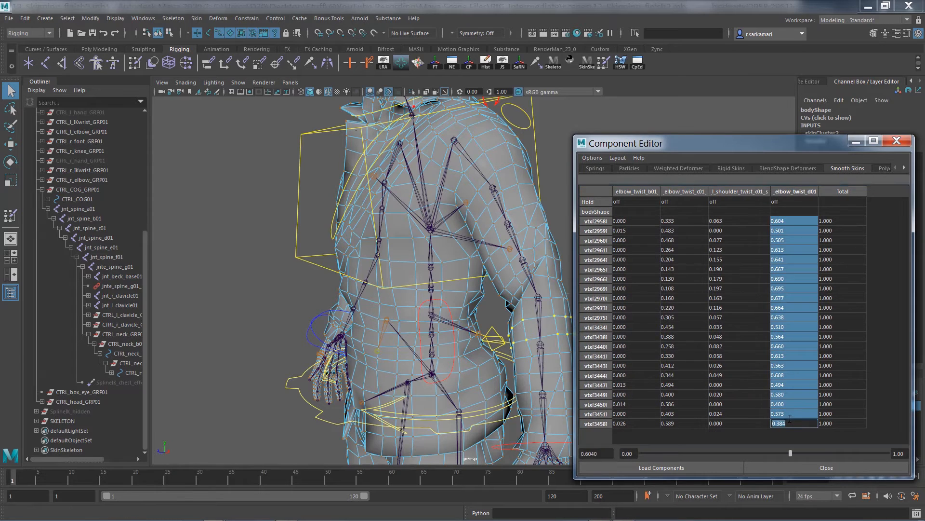
type("1")
key("Return")
Step: Select the edge loops around the left mid-forearm, convert them to vertices and set their twist joint weight to 1
right_click_drag(554, 355, 554, 319)
double_click(554, 356)
right_click_drag(552, 375, 513, 375, "ctrl")
left_click_drag(685, 221, 685, 376)
type("1")
key("Return")
Step: Select the edge loops around the left sleeve's cuff, convert them to vertices and set their elbow_twist_a01 weight to 1
right_click_drag(540, 286, 548, 264)
right_click_drag(562, 393, 562, 237)
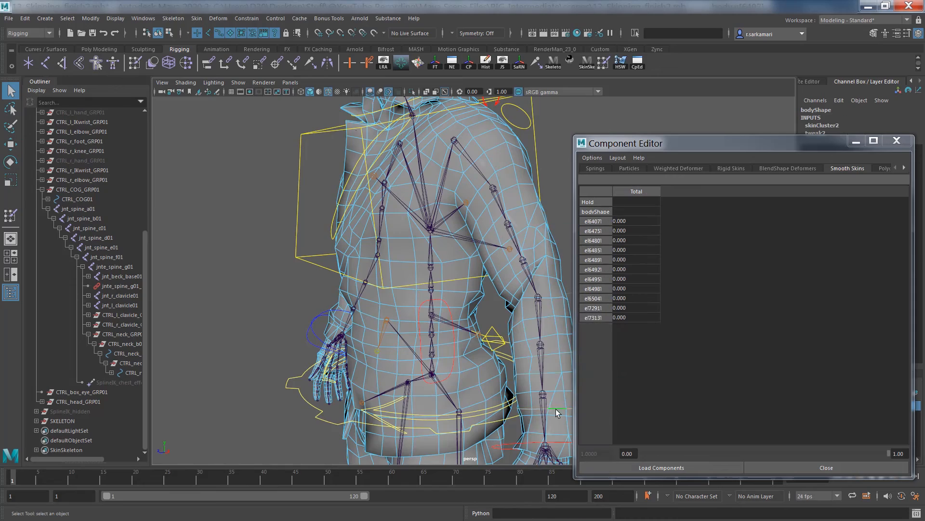
double_click(541, 435, "shift")
left_click_drag(541, 435, 491, 287, "alt")
double_click(341, 325, "shift")
right_click_drag(491, 286, 438, 286, "ctrl")
left_click(637, 222)
scroll(634, 357, "down", 4)
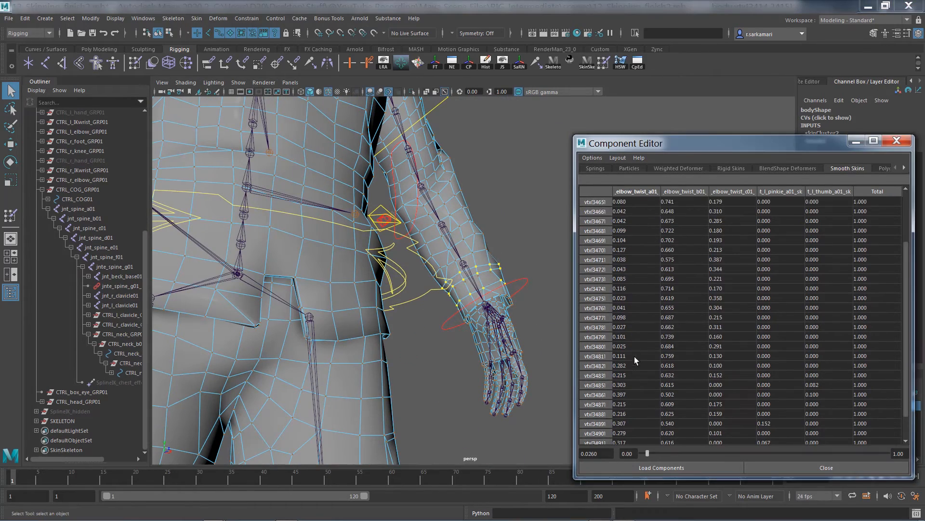
left_click(634, 436, "shift")
type("1")
key("Return")
Step: Examine the left forearm twist joint's influence on the sleeve with the Paint Skin Weights Tool
left_click_drag(528, 372, 453, 337, "alt")
right_click_drag(415, 244, 448, 222)
key("y")
middle_click_drag(389, 256, 402, 268, "alt")
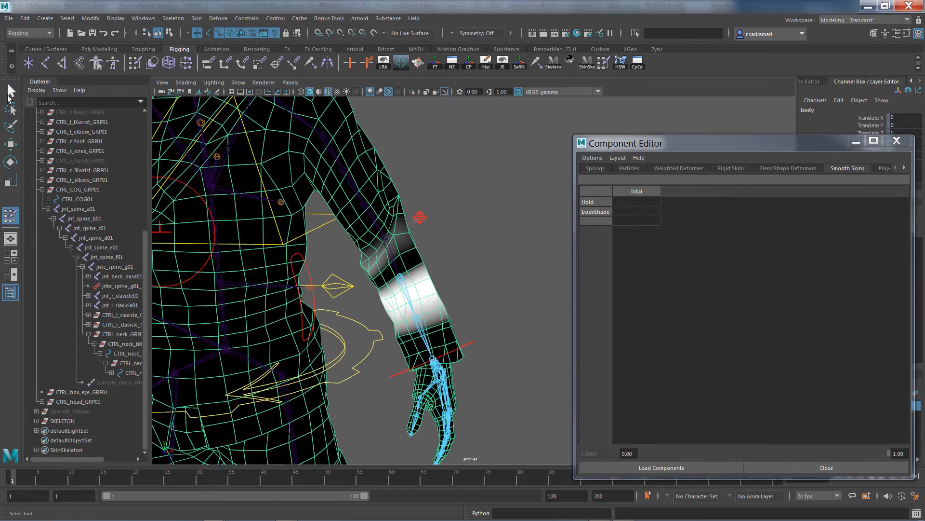
left_click(11, 90)
left_click(390, 253)
left_click(404, 262)
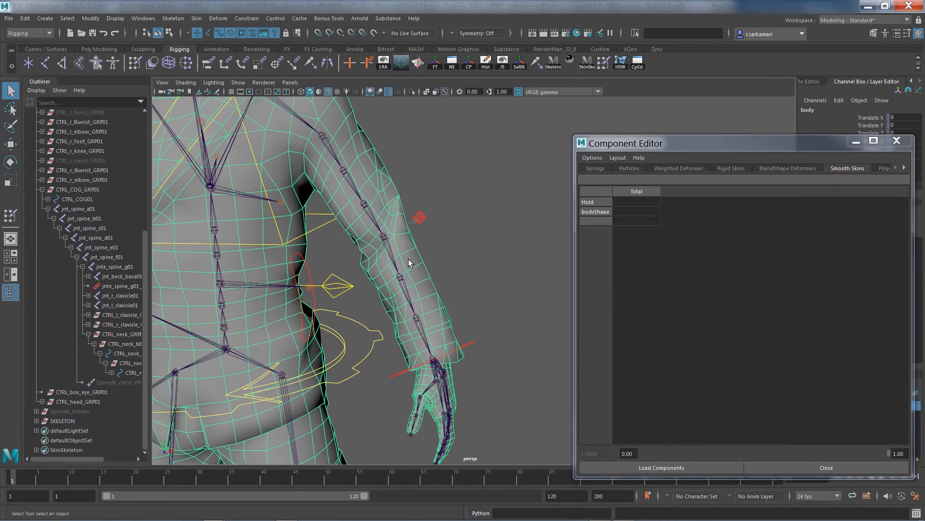
Step: Select the edge loops around the left elbow, convert them to vertices and set their elbow_twist_d01 weight to 1
right_click_drag(409, 263, 410, 231)
double_click(413, 268, "ctrl")
right_click_drag(387, 264, 354, 267, "ctrl")
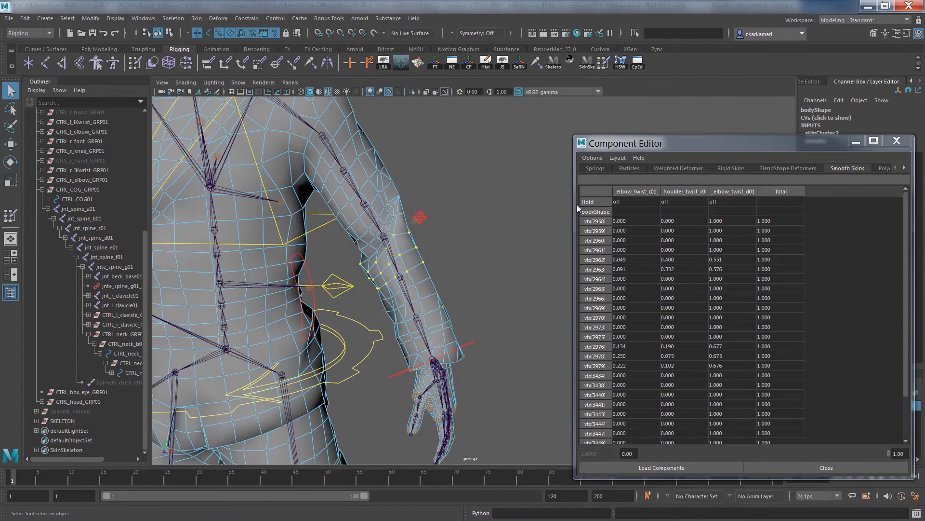
left_click_drag(576, 204, 497, 207)
scroll(643, 284, "down", 5)
left_click(642, 438, "shift")
type("1")
key("Return")
Step: Check the left forearm's weights and select the edge loops between its twist joints
right_click_drag(402, 308, 423, 292)
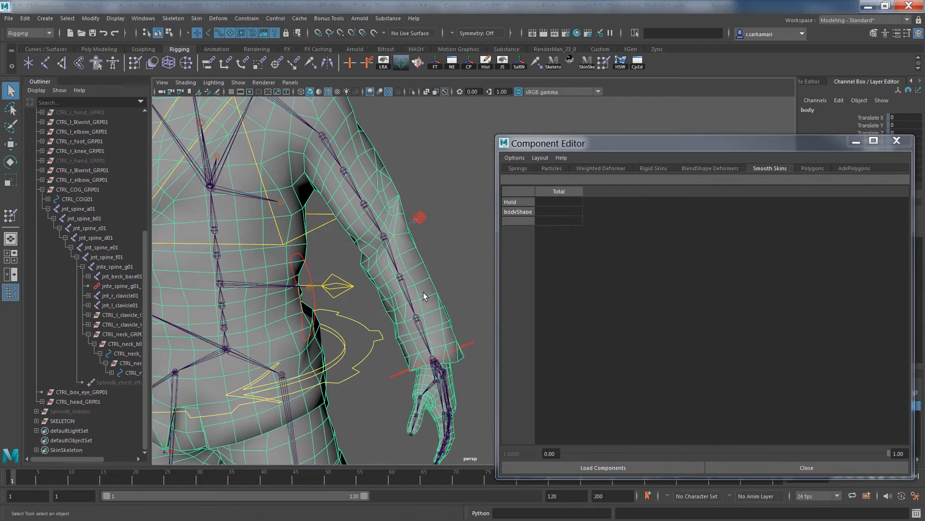
key("y")
right_click_drag(384, 237, 382, 255)
right_click_drag(411, 301, 415, 273)
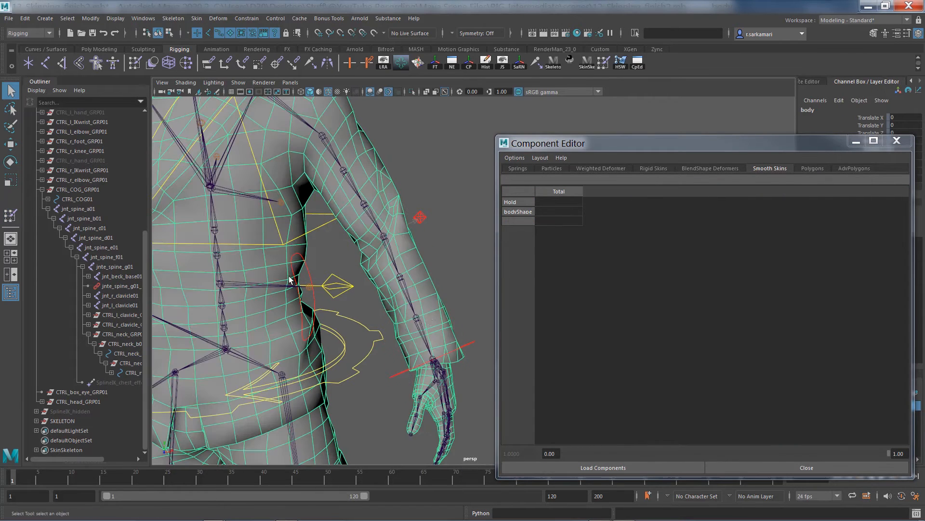
key("f")
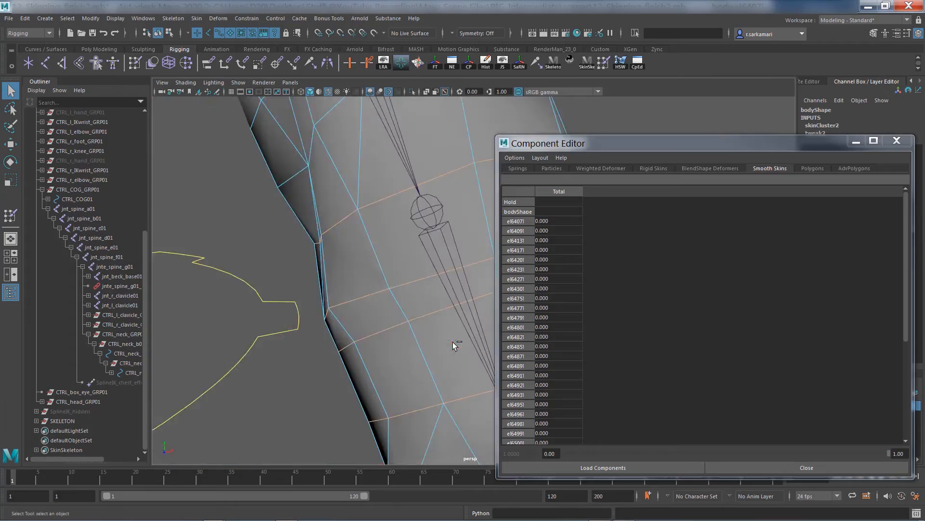
left_click_drag(454, 345, 323, 292, "alt")
scroll(323, 292, "down", 4)
mouse_move(335, 357)
left_mouse_down("alt")
mouse_move(305, 283)
mouse_move(381, 289)
left_mouse_up("alt")
Step: Select the left wrist vertices inside the sleeve cuff and set their elbow_twist_b01 weight to 1
mouse_move(385, 294)
right_mouse_down()
mouse_move(408, 277)
mouse_move(400, 297)
right_mouse_up()
key("y")
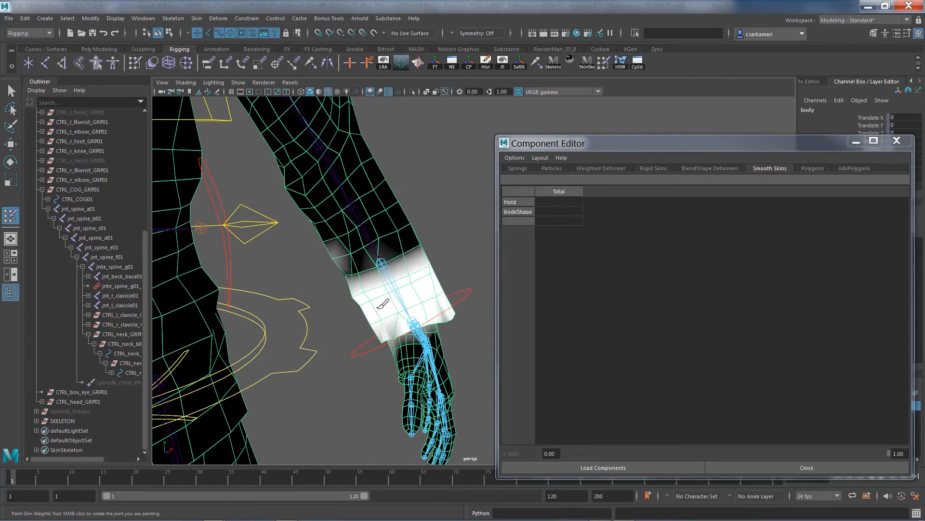
scroll(383, 303, "down", 5)
left_click_drag(383, 303, 457, 256, "alt")
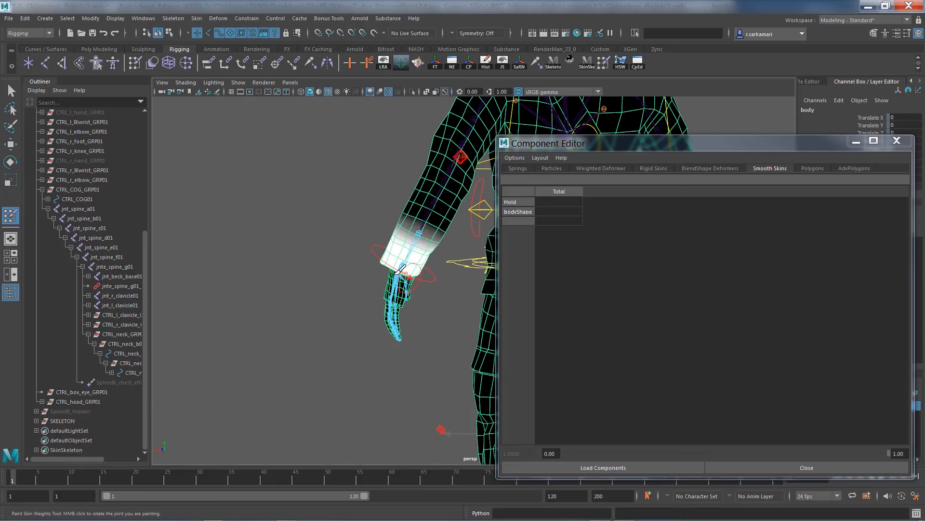
left_click_drag(324, 281, 27, 126, "alt")
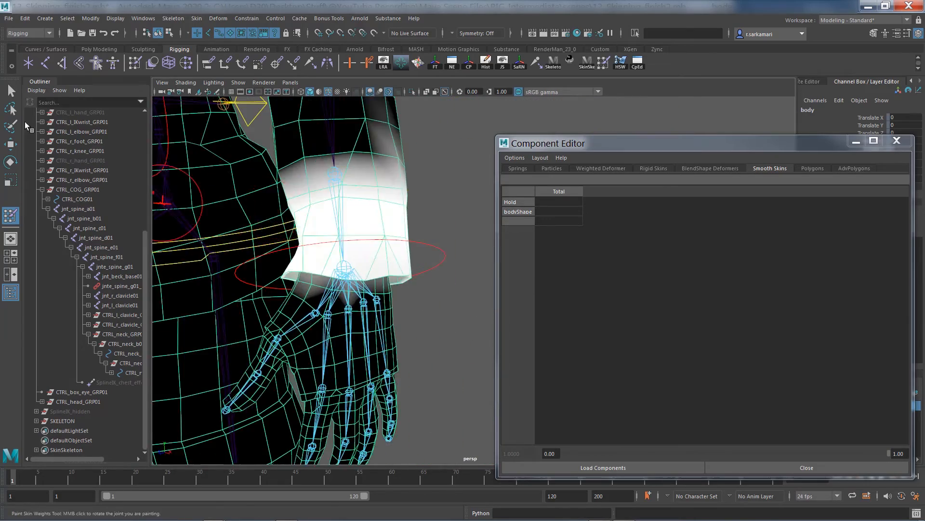
left_click(11, 91)
right_click_drag(316, 257, 317, 241)
double_click(334, 291)
mouse_move(338, 294)
left_mouse_down("alt")
mouse_move(379, 313)
mouse_move(441, 317)
left_mouse_up("alt")
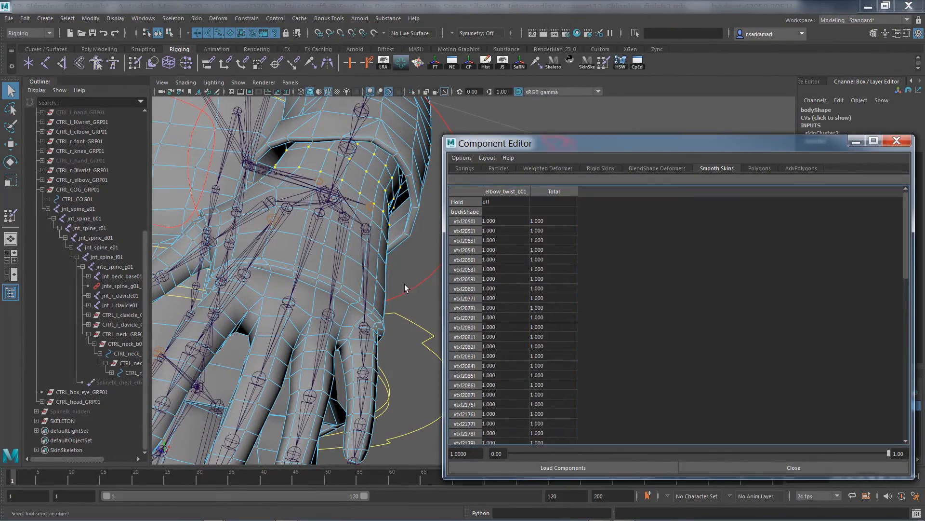
Step: Try rotating the left IK wrist control to check the cuff deformation, and undo the rotation
key("y")
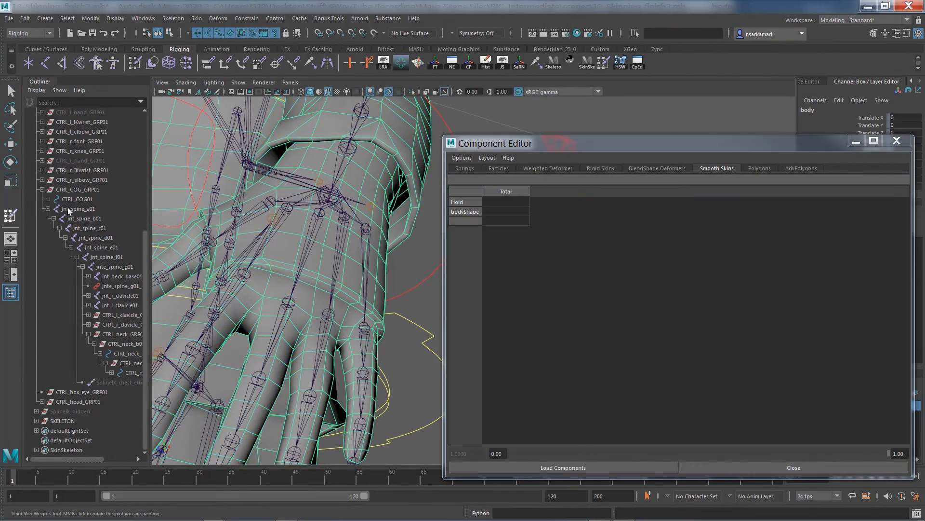
right_click_drag(330, 145, 293, 192, "alt")
left_click_drag(293, 192, 327, 235, "alt")
key("q")
left_click(310, 275)
key("e")
left_click_drag(383, 277, 372, 311)
key("ctrl+z")
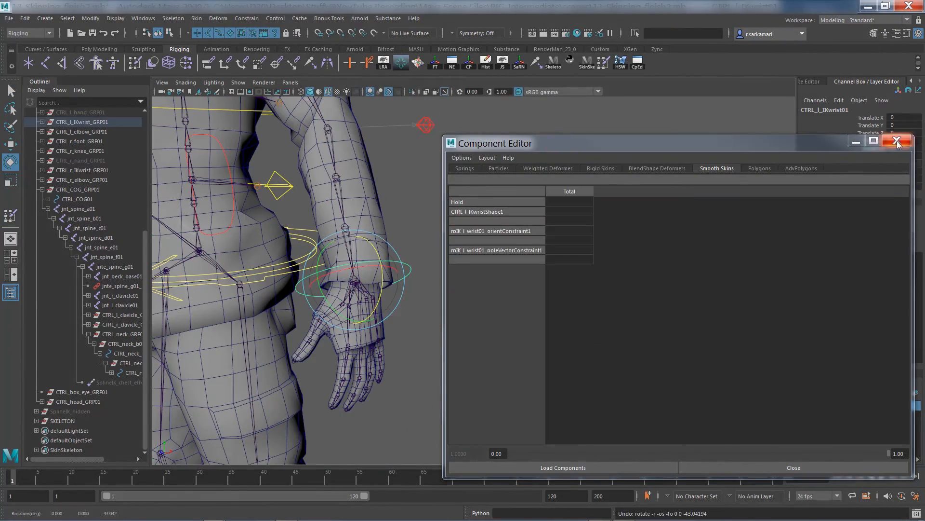
Step: Close the Component Editor, try rotating the left FK wrist control with IKFK at 1, and undo the rotation
left_click(898, 142)
left_click(388, 246)
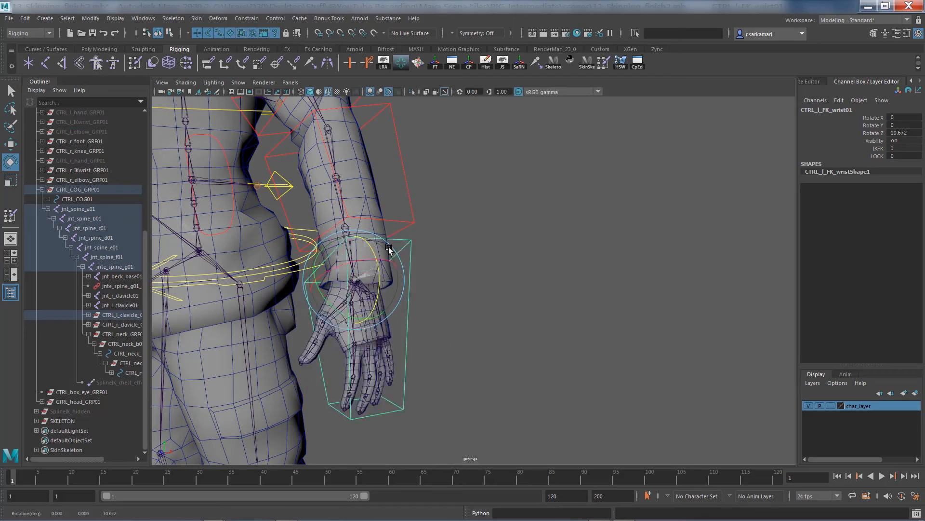
left_click_drag(389, 247, 392, 286)
key("ctrl+z")
Step: Set the left arm's IKFK attribute back to 0 on the FK elbow control and inspect the hand and cuff
left_click(512, 256)
left_click(405, 176)
left_click_drag(446, 346, 493, 292, "alt")
right_click_drag(493, 292, 498, 316, "alt")
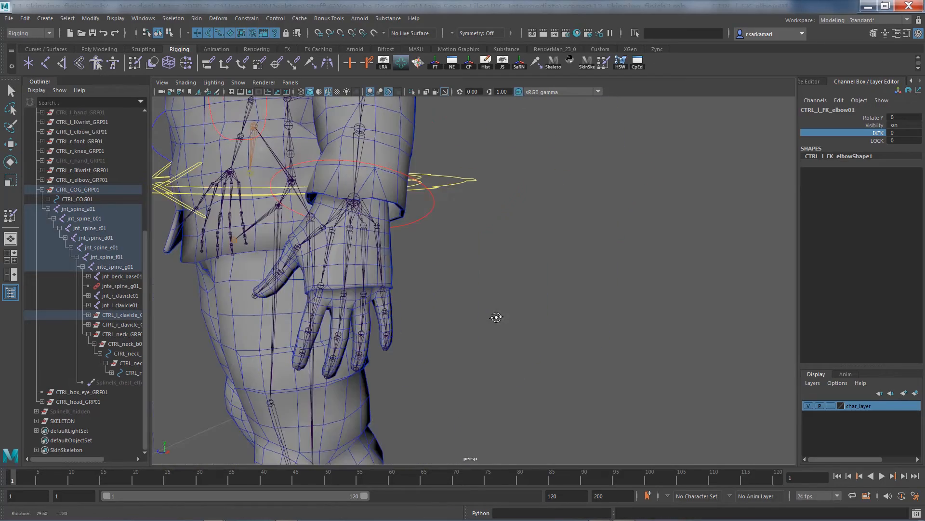
right_click_drag(398, 227, 376, 233)
left_click(376, 233)
key("e")
left_click(491, 270)
right_click_drag(492, 270, 461, 273, "alt")
left_click_drag(461, 273, 477, 262, "alt")
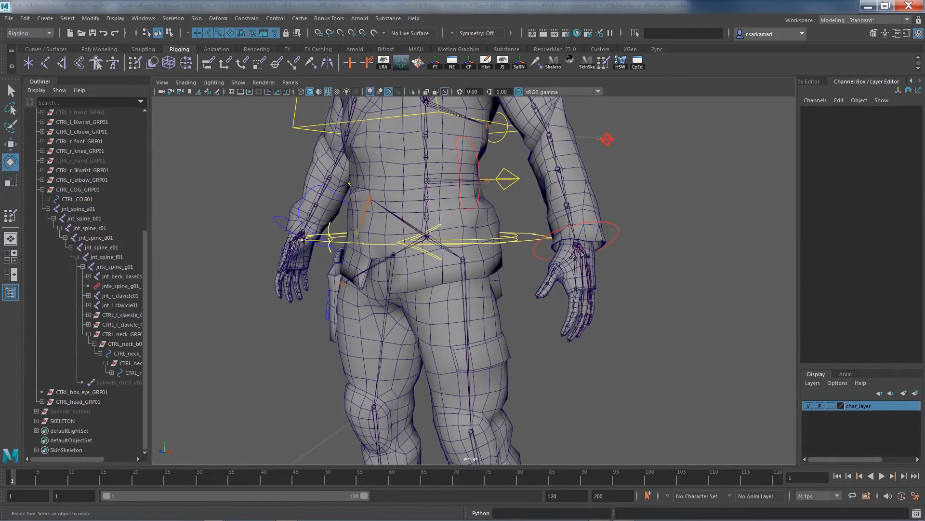
Step: Switch the left arm to FK through the IKFK attribute of its IK wrist control
left_click(610, 241)
left_click(875, 171)
middle_click_drag(462, 235, 513, 235)
left_click_drag(512, 235, 569, 255, "alt")
Step: Try rotating the left shoulder and clavicle controls to check the deformation, and undo the rotation
left_click(509, 194)
left_click_drag(532, 205, 463, 141)
key("ctrl+z")
left_click(480, 155)
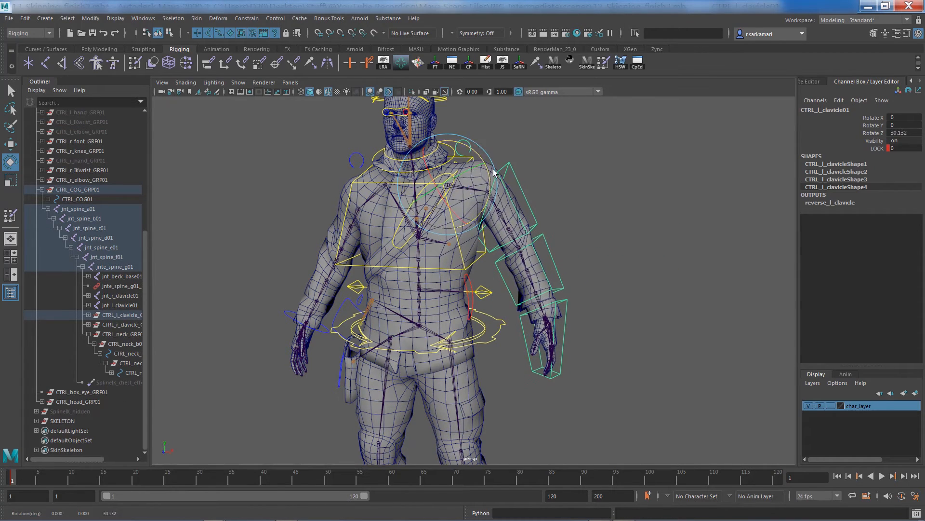
Step: Raise the left arm to about horizontal by rotating its FK shoulder control
left_click(515, 179)
left_click_drag(536, 187, 516, 125)
left_click(507, 290)
right_click_drag(508, 289, 535, 254, "alt")
middle_click_drag(535, 255, 529, 291, "alt")
left_click(509, 194)
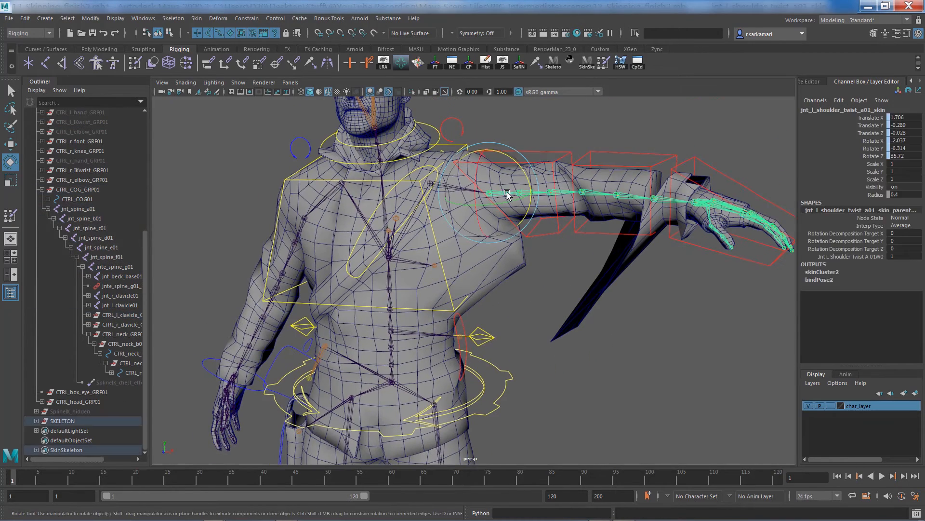
Step: Put the body mesh in vertex mode, switch to wireframe display and select the stretched vertices below the left armpit
left_click(501, 254)
right_click_drag(500, 257, 456, 257)
left_click_drag(539, 289, 481, 227)
key("4")
left_click_drag(485, 291, 541, 327, "alt")
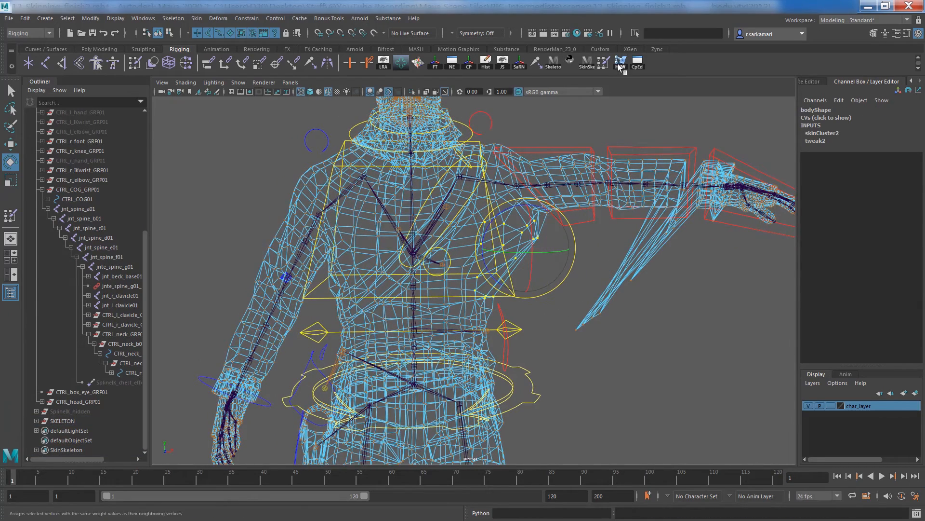
Step: Open the armpit vertices' smooth skin weights in the Component Editor and widen the columns to read the joint names
left_click(637, 62)
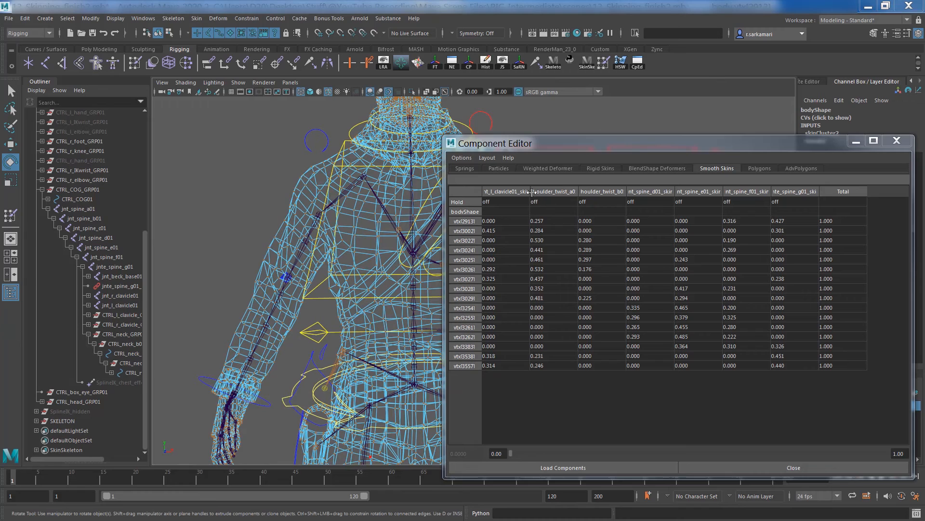
left_click_drag(531, 192, 635, 193)
left_click_drag(684, 193, 722, 193)
left_click_drag(770, 194, 838, 193)
left_click(852, 442)
left_click(817, 194)
left_click_drag(886, 194, 906, 193)
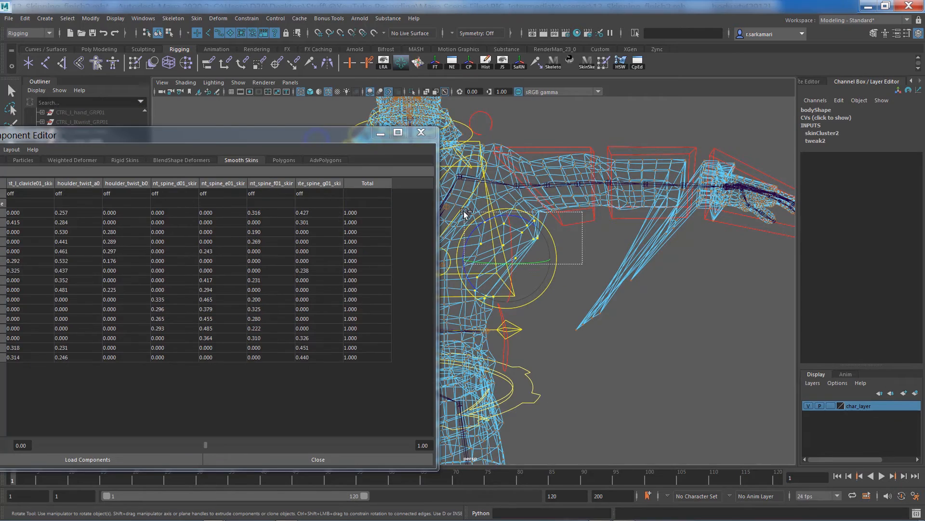
Step: Raise the armpit vertices' spine_g01 weight through 0.6 and 0.8 to 0.9
left_click_drag(317, 212, 321, 373)
type(".6")
key("Return")
type(".8")
key("Return")
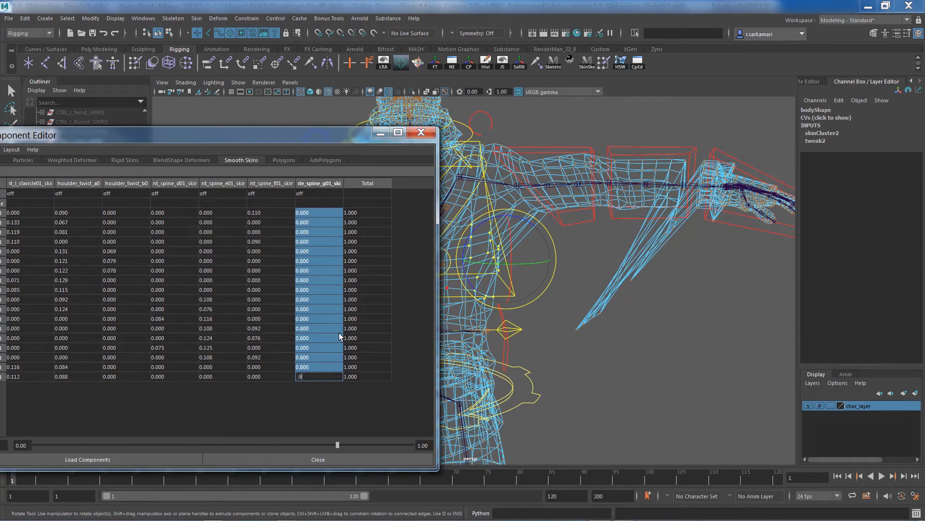
type(".9")
key("Return")
Step: Select the edge loops around the left upper arm near the shoulder and set their vertices' joint weight to 1
left_click(567, 237)
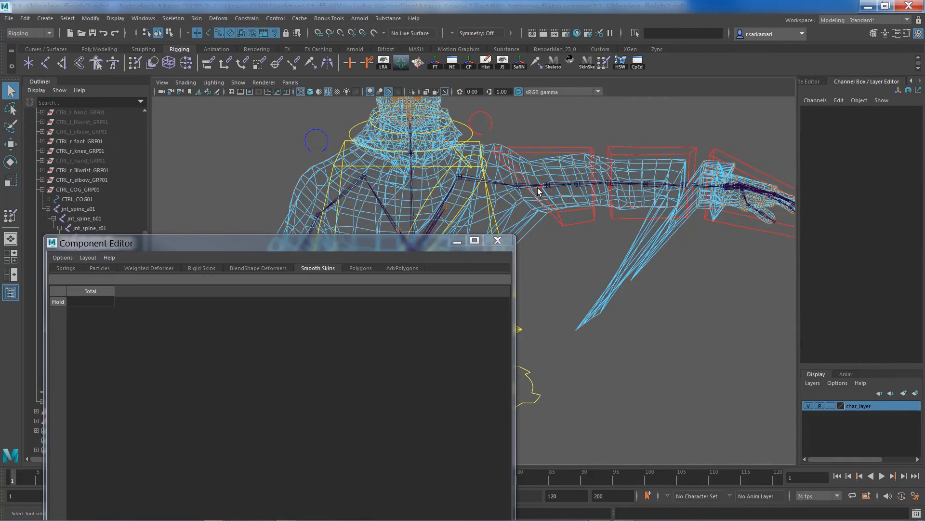
scroll(600, 319, "up", 5)
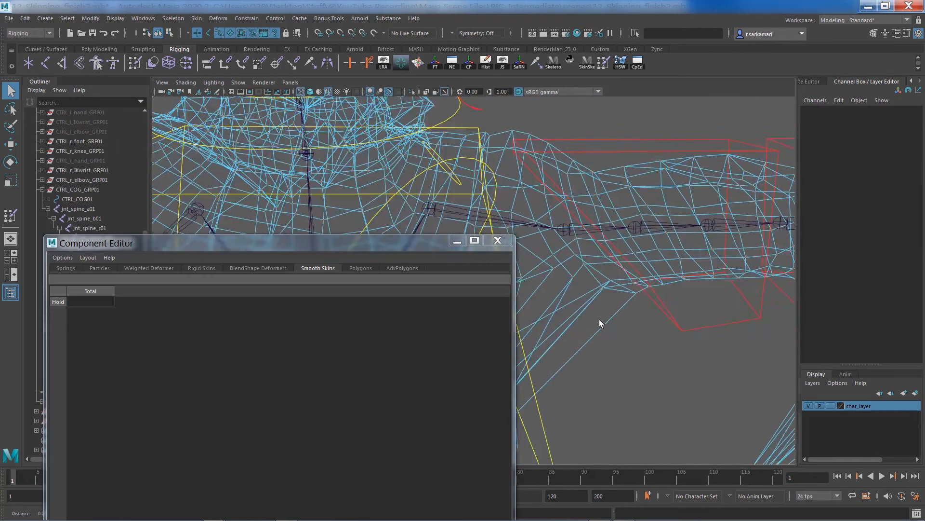
mouse_move(375, 265)
left_mouse_down()
mouse_move(475, 92)
mouse_move(429, 140)
mouse_move(380, 249)
left_mouse_up()
double_click(589, 203)
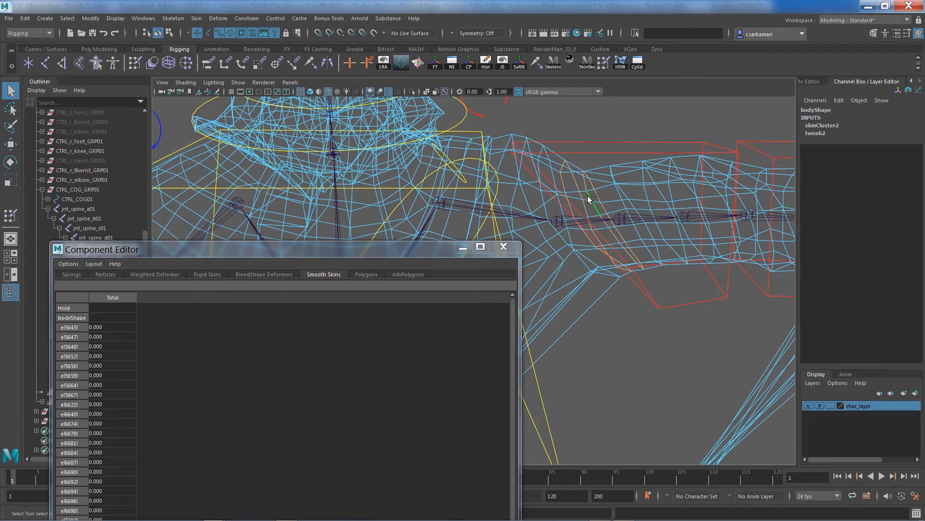
left_click_drag(261, 249, 273, 150)
left_click_drag(173, 228, 184, 448)
type("1")
key("Return")
Step: Paint-select the vertices around the left shoulder and armpit, display the model shaded with textures and lighting, and hammer their skin weights
key("F10")
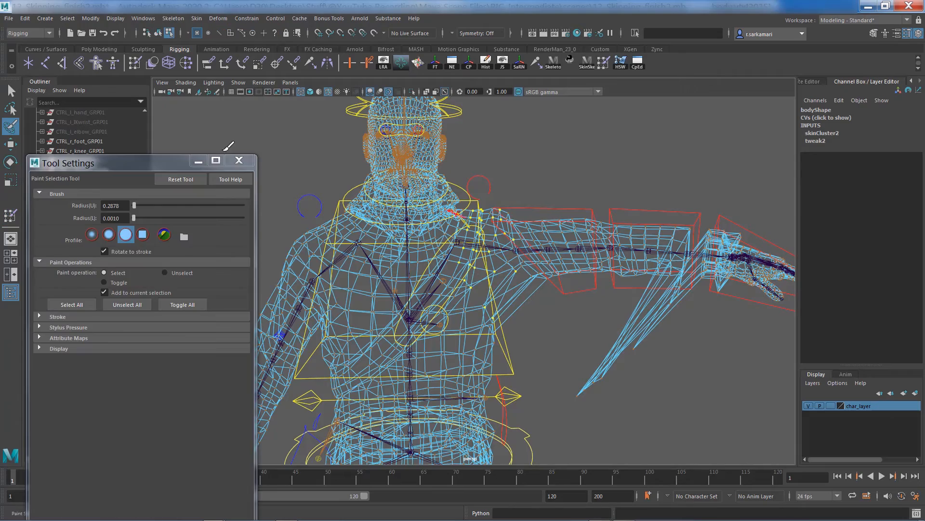
left_click(311, 92)
left_click(337, 92)
left_click(347, 92)
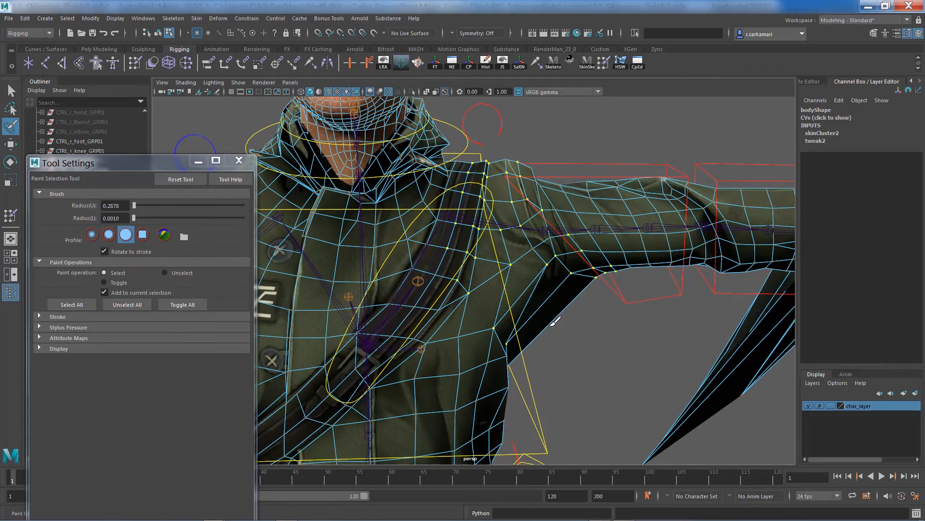
left_click(621, 63)
scroll(568, 270, "down", 4)
left_click_drag(568, 270, 203, 255, "alt")
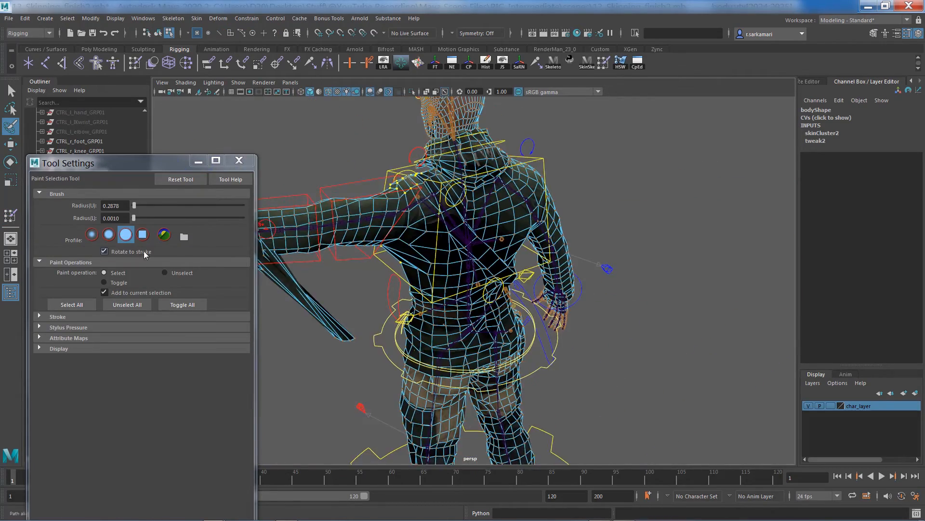
Step: Clear the selection, paint-select the vertices around the left shoulder and hammer their skin weights, finishing in object mode
left_click(127, 305)
left_click(387, 187)
left_click_drag(388, 187, 539, 226, "alt")
left_click(621, 62)
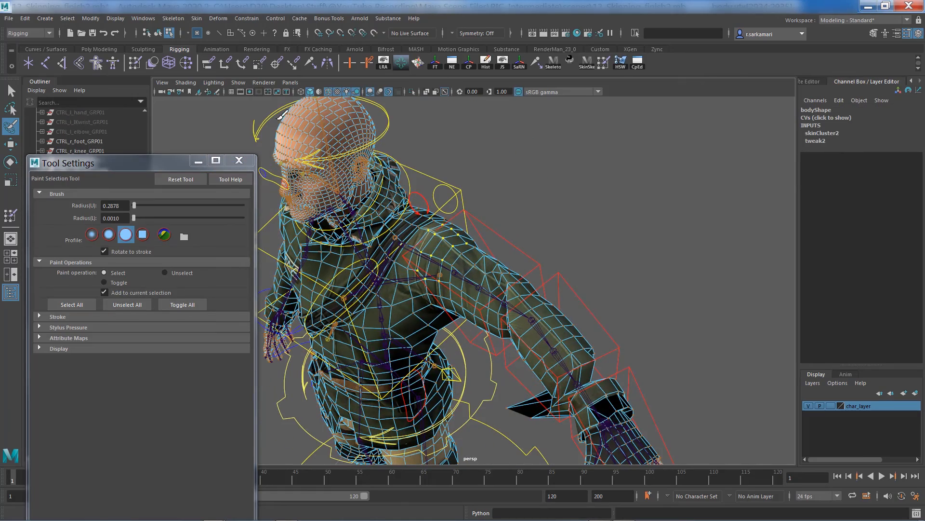
left_click_drag(275, 188, 409, 202, "alt")
middle_click_drag(409, 203, 388, 267, "alt")
left_click(11, 91)
key("F8")
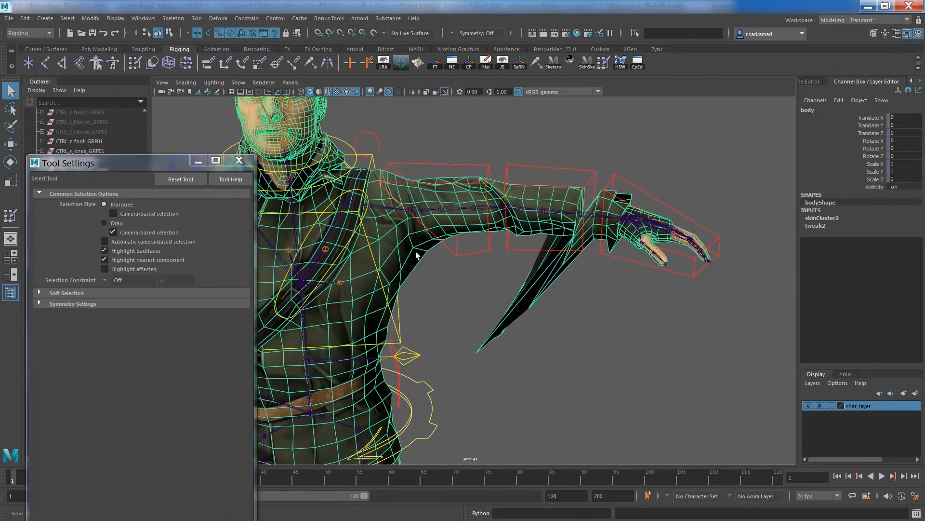
Step: Select the stretched vertices hanging from the left forearm sleeve and set their elbow_twist_b01 smooth skin weight to 1
left_click(587, 216)
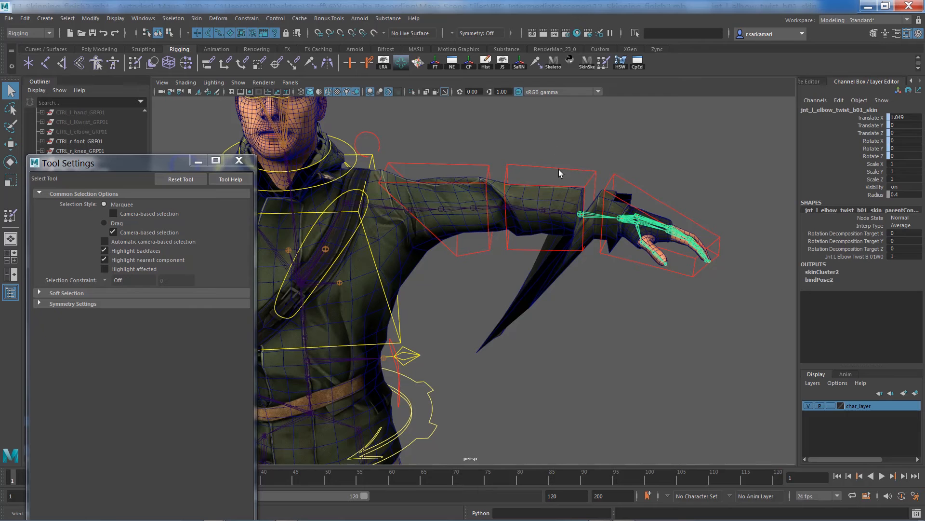
left_click(508, 312)
right_click_drag(508, 312, 448, 265)
left_click_drag(446, 277, 586, 384)
left_click(239, 161)
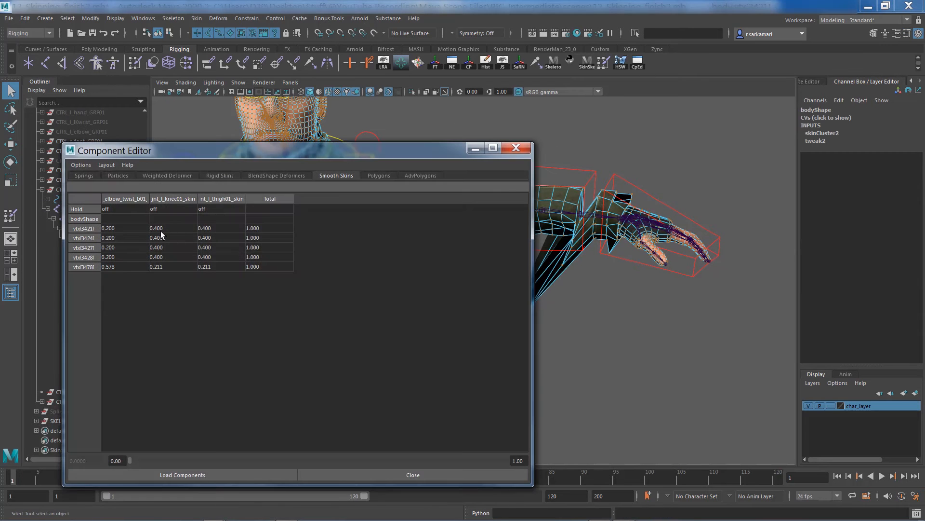
left_click_drag(128, 212, 128, 251)
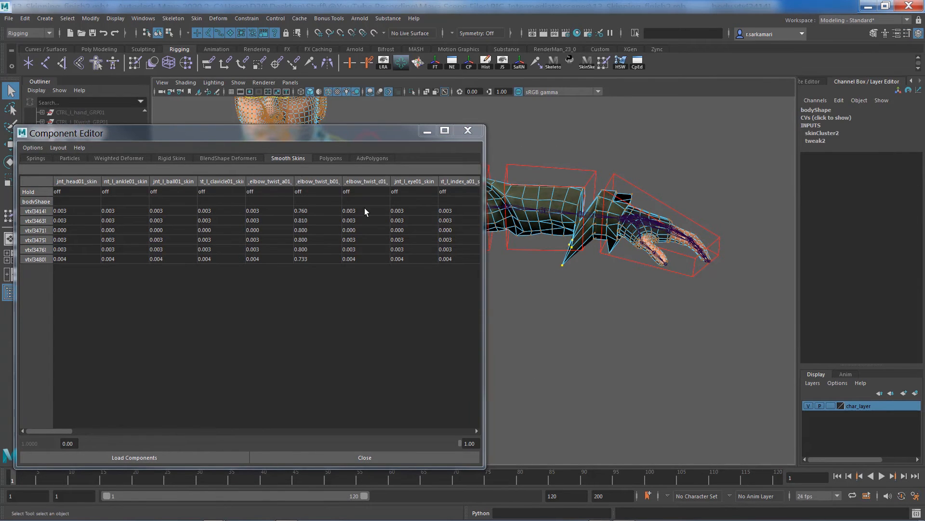
left_click_drag(318, 210, 314, 259)
type("1")
key("Return")
left_click_drag(574, 181, 602, 251)
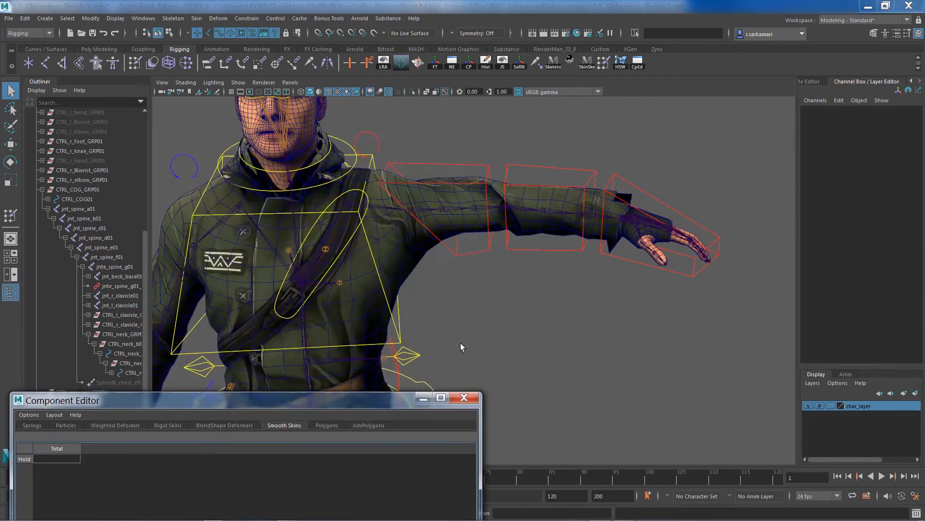
Step: Reset the left arm's FK controls and the left clavicle control to a rotation of 0
left_click_drag(459, 346, 506, 270, "alt")
left_click(896, 133)
type("0")
key("Return")
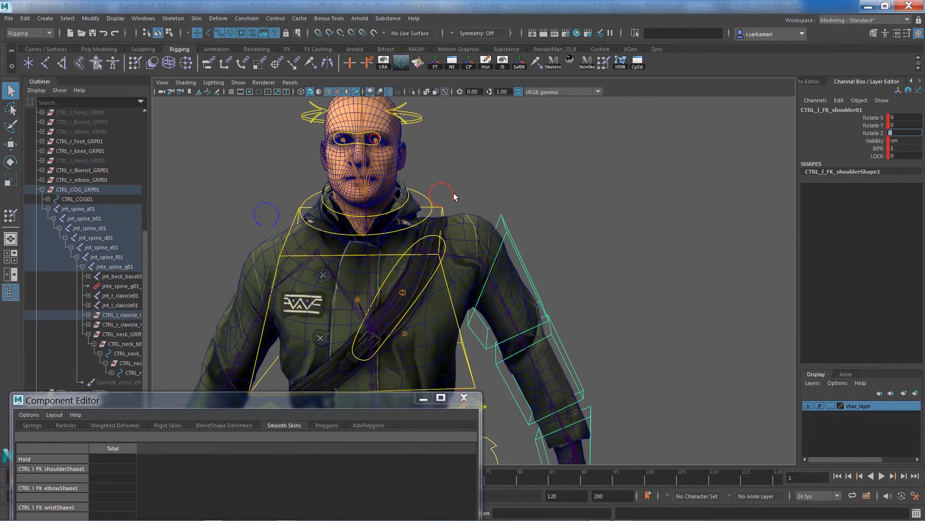
left_click(453, 193)
type("0")
Step: Switch the left arm back to IK and turn on the finger controls through the left IK wrist control
left_click(506, 260)
left_click_drag(873, 118, 876, 155)
right_click(874, 142)
left_click(849, 325)
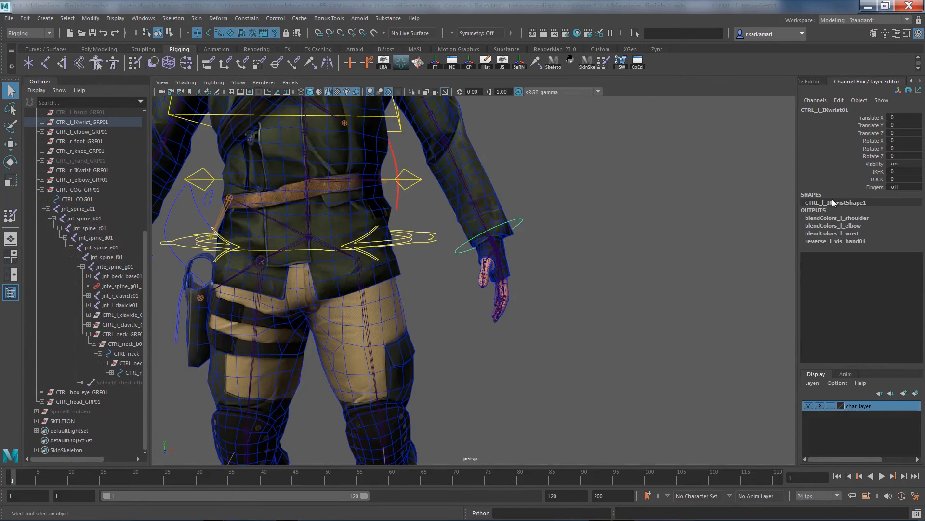
left_click(875, 187)
Step: Select the vertices of the left thumb's tip segment and set their weight for the thumb's end joint to 1
scroll(449, 314, "up", 5)
key("q")
left_click(441, 293)
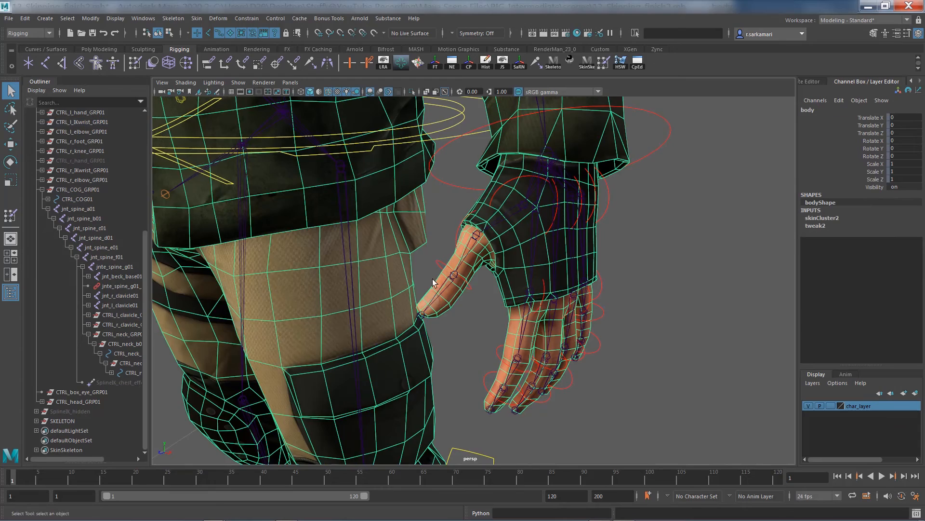
right_click_drag(451, 279, 528, 304, "alt")
right_click_drag(457, 259, 424, 258)
left_click_drag(418, 292, 467, 336)
key("shift+period")
key("shift+period")
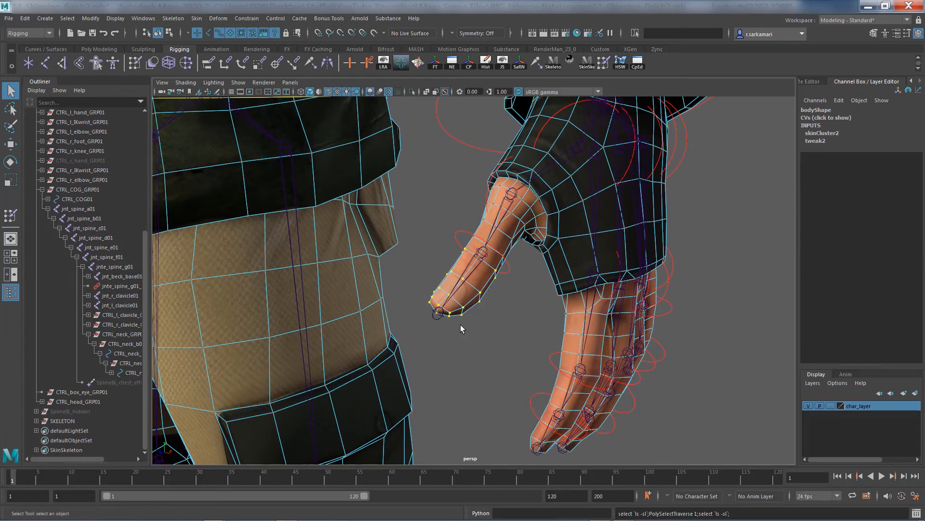
left_click(637, 62)
left_click_drag(497, 212, 463, 219, "alt")
middle_click_drag(463, 219, 375, 237, "alt")
left_click_drag(657, 221, 654, 460)
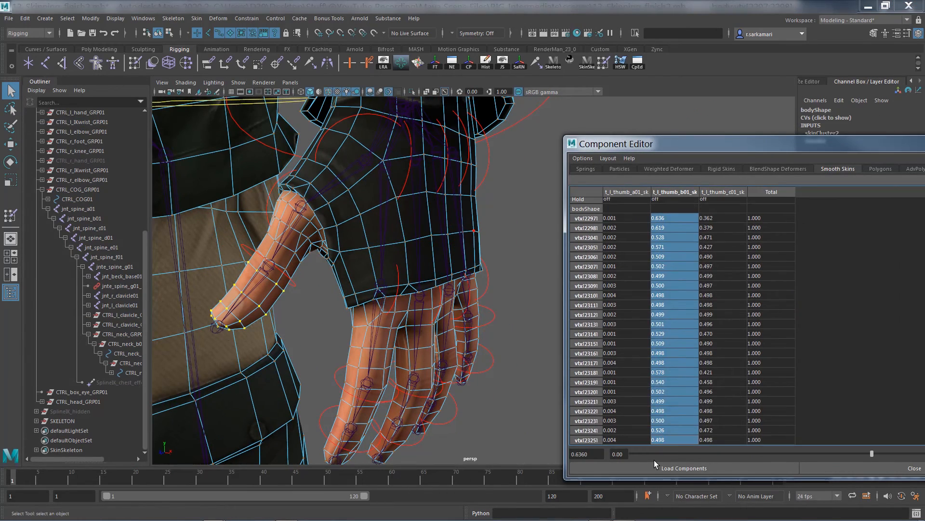
left_click_drag(718, 221, 713, 465)
type("1")
key("Return")
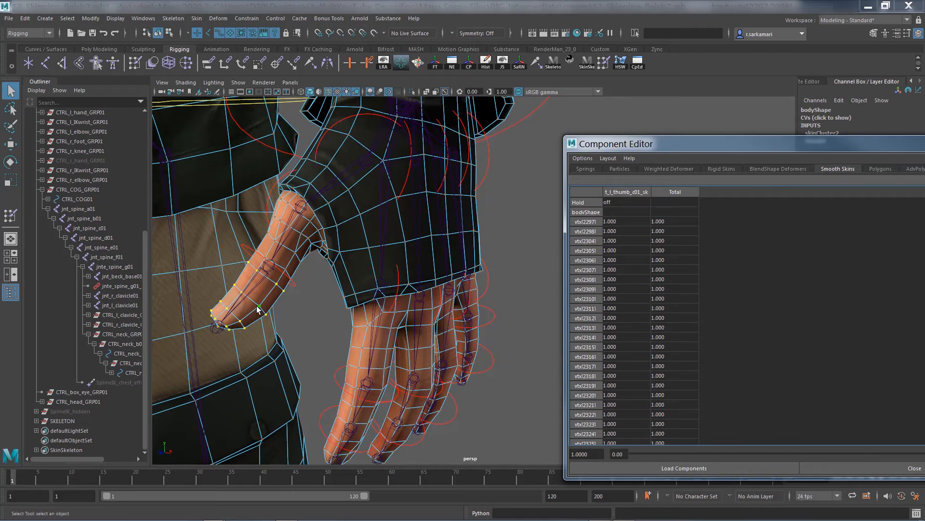
Step: Select the edge loops around the left thumb's middle segment, convert them to vertices and set their thumb_b01 weight to 1
mouse_move(259, 308)
right_mouse_down()
mouse_move(289, 271)
mouse_move(233, 254)
mouse_move(279, 232)
right_mouse_up()
key("y")
left_click(11, 90)
double_click(285, 245)
double_click(272, 237, "shift")
key("ctrl+z")
left_click(273, 239, "shift")
left_click(292, 259, "shift")
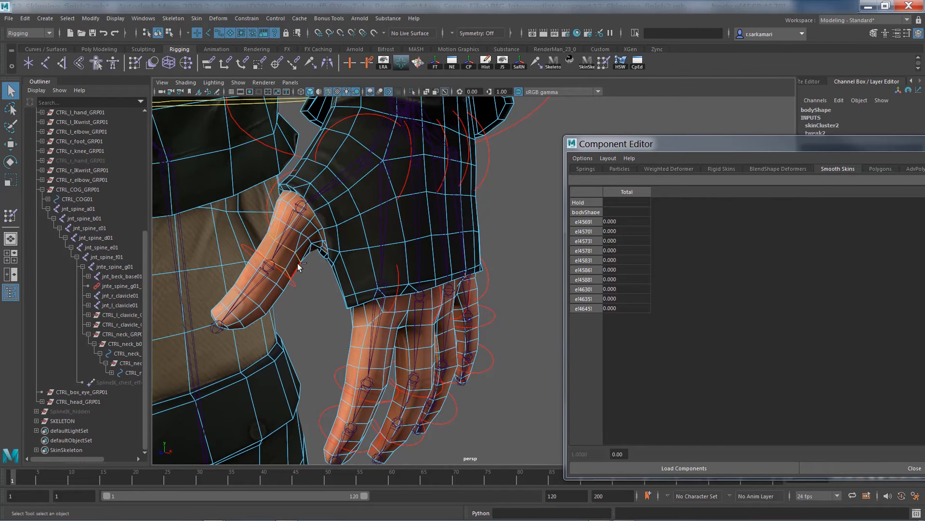
left_click_drag(300, 267, 360, 374, "alt")
double_click(391, 287, "shift")
double_click(370, 266, "shift")
left_click_drag(370, 267, 424, 200, "alt")
right_click_drag(424, 199, 378, 200, "ctrl")
left_click_drag(712, 222, 711, 423)
type("1")
key("Return")
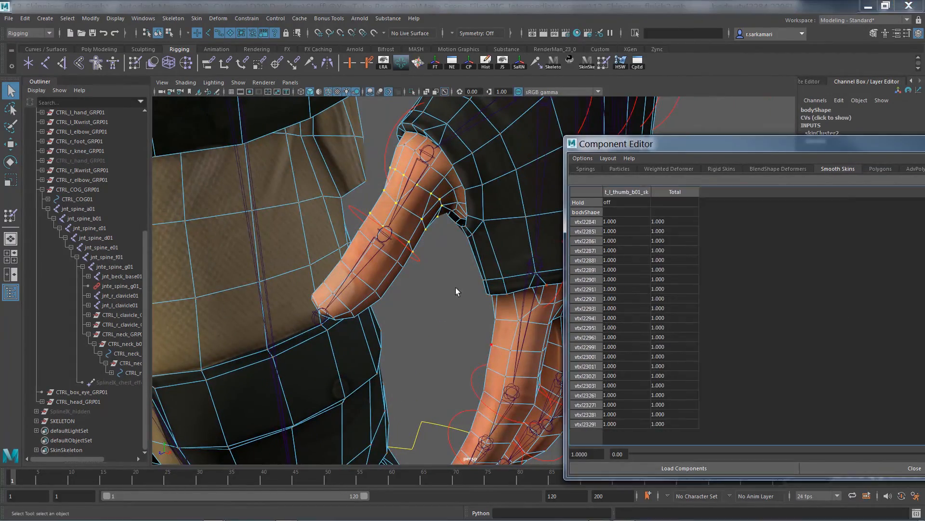
Step: Paint skin weights around the base of the left thumb with the Paint Skin Weights tool
right_click_drag(456, 291, 482, 270)
left_click(11, 216)
right_click_drag(427, 154, 427, 178)
left_click_drag(427, 178, 425, 201, "alt")
right_click_drag(425, 200, 431, 224, "alt")
mouse_move(431, 224)
left_mouse_down()
mouse_move(409, 224)
mouse_move(444, 231)
left_mouse_up()
mouse_move(444, 244)
left_mouse_down()
mouse_move(413, 198)
mouse_move(427, 164)
left_mouse_up()
left_click_drag(394, 224, 477, 207, "alt")
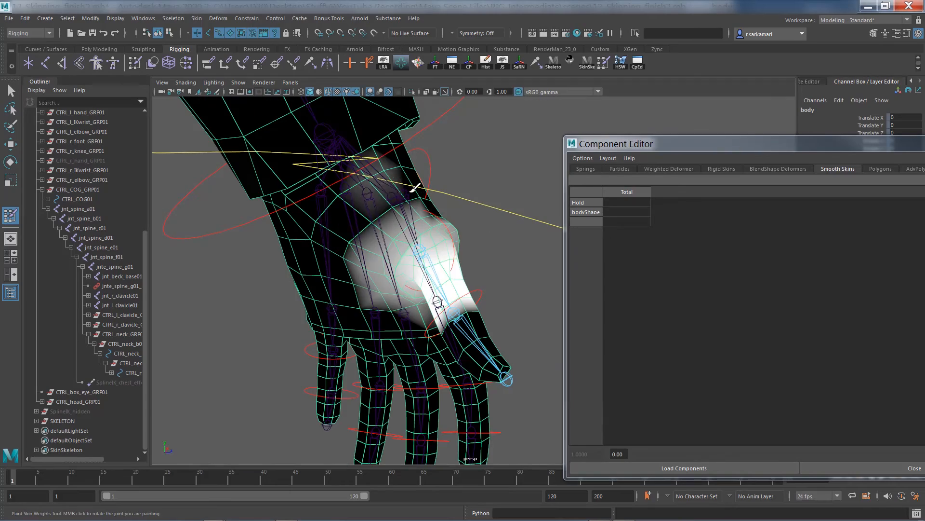
mouse_move(413, 186)
left_mouse_down()
mouse_move(435, 200)
mouse_move(434, 316)
mouse_move(376, 292)
mouse_move(396, 277)
left_mouse_up()
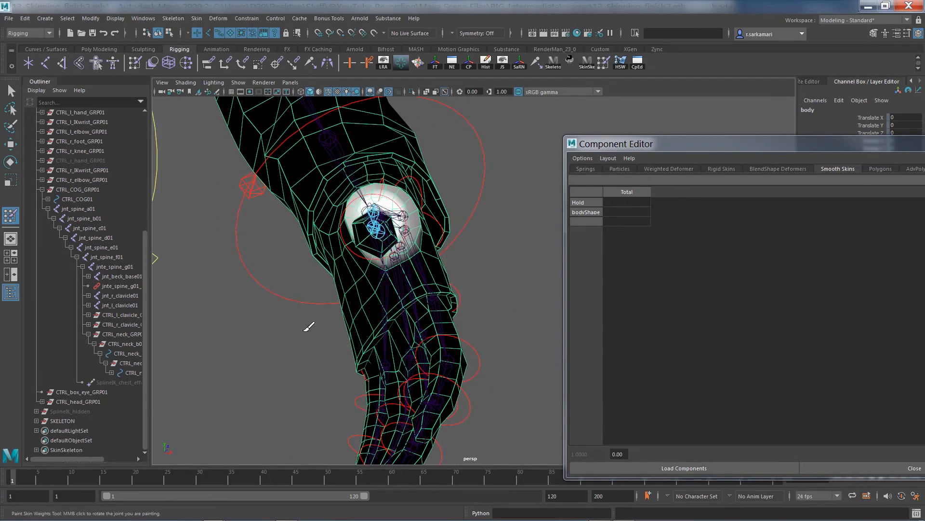
left_click_drag(310, 327, 260, 347, "alt")
left_click(10, 89)
left_click_drag(454, 185, 403, 210, "alt")
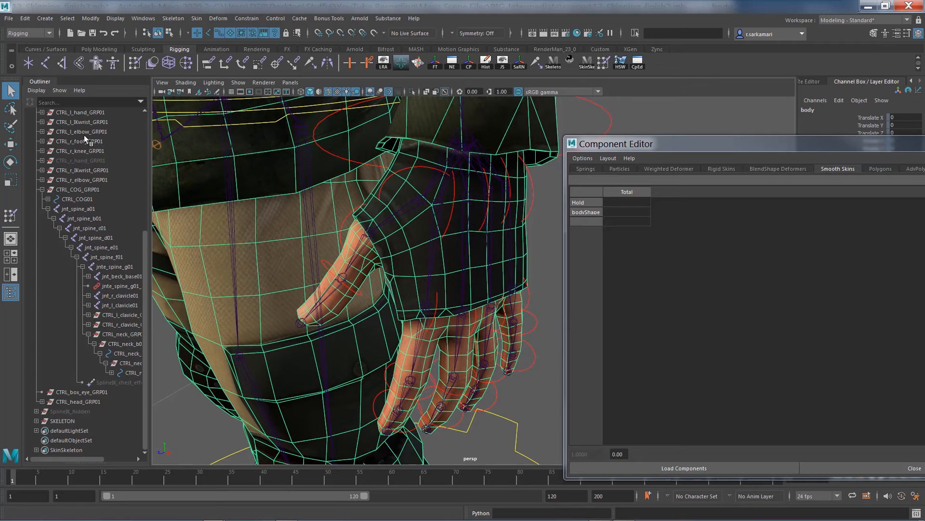
Step: Paint and smooth the weights of the left thumb's first joint across the palm and back of the hand
left_click(9, 216)
mouse_move(400, 207)
left_mouse_down()
mouse_move(418, 251)
mouse_move(231, 248)
left_mouse_up()
mouse_move(329, 276)
left_mouse_down("ctrl")
mouse_move(426, 308)
mouse_move(415, 290)
mouse_move(440, 215)
mouse_move(357, 177)
left_mouse_up("ctrl")
left_click_drag(335, 191, 482, 195, "alt")
mouse_move(338, 203)
left_mouse_down("shift")
mouse_move(457, 157)
mouse_move(340, 255)
left_mouse_up("shift")
left_click_drag(433, 217, 294, 217, "alt")
mouse_move(424, 185)
left_mouse_down("shift")
mouse_move(455, 221)
mouse_move(372, 310)
mouse_move(376, 295)
mouse_move(386, 308)
mouse_move(310, 183)
mouse_move(345, 188)
left_mouse_up("shift")
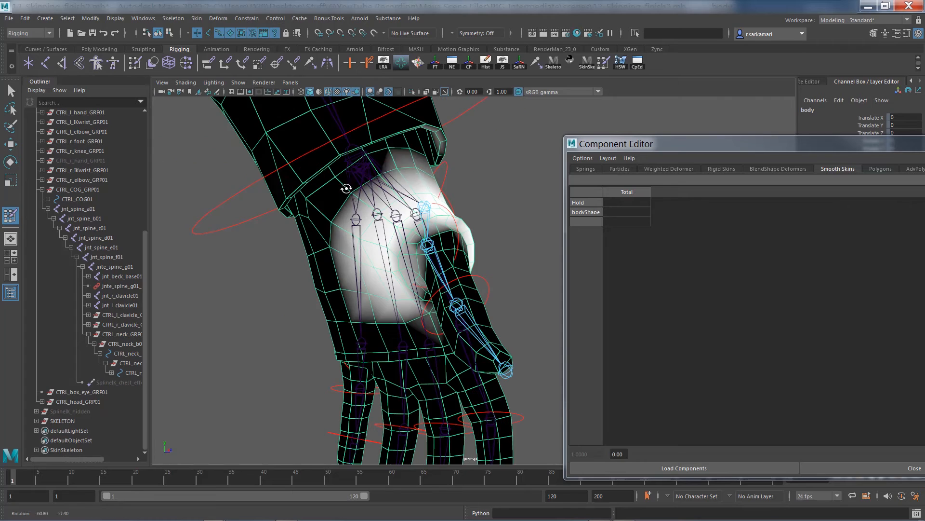
mouse_move(410, 169)
left_mouse_down("shift")
mouse_move(343, 205)
mouse_move(333, 270)
left_mouse_up("shift")
Step: Try rotating the left thumb's controls to test the deformation, undoing each rotation
key("q")
mouse_move(405, 255)
left_mouse_down("alt")
mouse_move(324, 259)
mouse_move(309, 313)
left_mouse_up("alt")
key("e")
left_click_drag(320, 255, 311, 294)
key("ctrl+z")
left_click(290, 321)
left_click_drag(308, 337, 310, 359)
key("ctrl+z")
left_click(362, 205, "shift")
left_click_drag(365, 207, 367, 229)
key("ctrl+z")
Step: Select the vertices of the left index fingertip and set their weight for the finger's end joint to 1
left_click(363, 358)
left_click_drag(362, 357, 379, 351, "alt")
left_click(378, 351)
middle_click_drag(370, 364, 368, 302, "alt")
right_click_drag(365, 256, 318, 259)
left_click_drag(351, 311, 392, 341)
key("q")
key("shift+period")
key("shift+period")
left_click_drag(708, 222, 721, 385)
type("1")
key("Return")
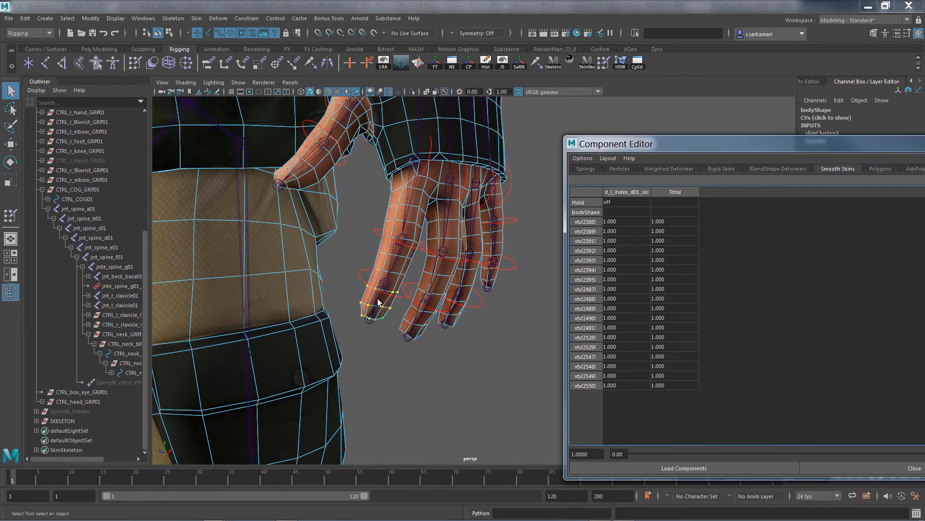
Step: Select the edge loops around the left index finger's middle segment and set their vertices' middle joint weight to 1
right_click_drag(396, 274, 354, 266)
double_click(379, 270)
key("shift+period")
key("ctrl+z")
double_click(384, 252, "shift")
left_click_drag(660, 224, 657, 332)
type("1")
key("Return")
Step: Select the vertices around the left index finger's base segment and highlight their index_b01 weight values
right_click_drag(404, 230, 404, 205)
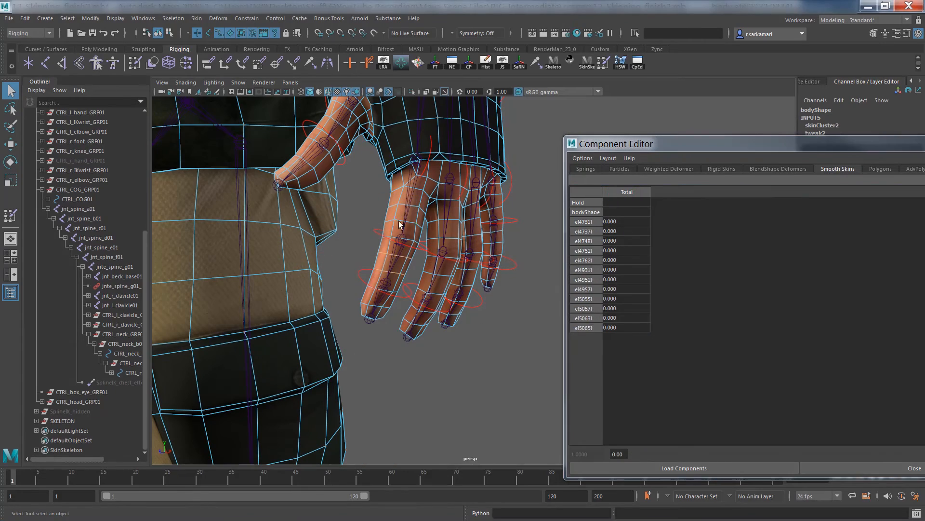
double_click(403, 223)
double_click(405, 206, "shift")
left_click(421, 189, "shift")
left_click(407, 188, "shift")
left_click(396, 193, "shift")
left_click_drag(395, 195, 373, 304, "alt")
left_click(469, 271, "shift")
left_click(459, 279, "shift")
left_click(436, 270, "shift")
left_click_drag(436, 270, 460, 291, "alt")
right_click_drag(460, 290, 429, 291, "ctrl")
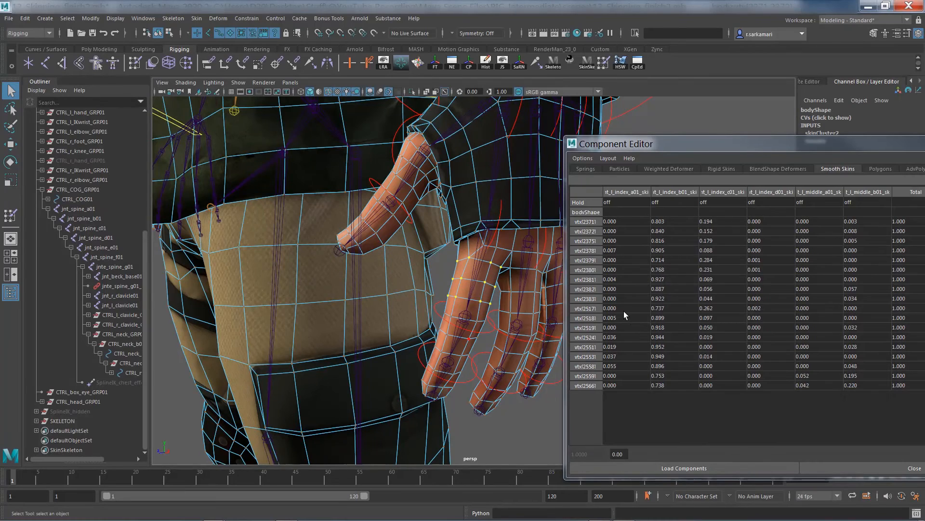
left_click_drag(668, 226, 658, 362)
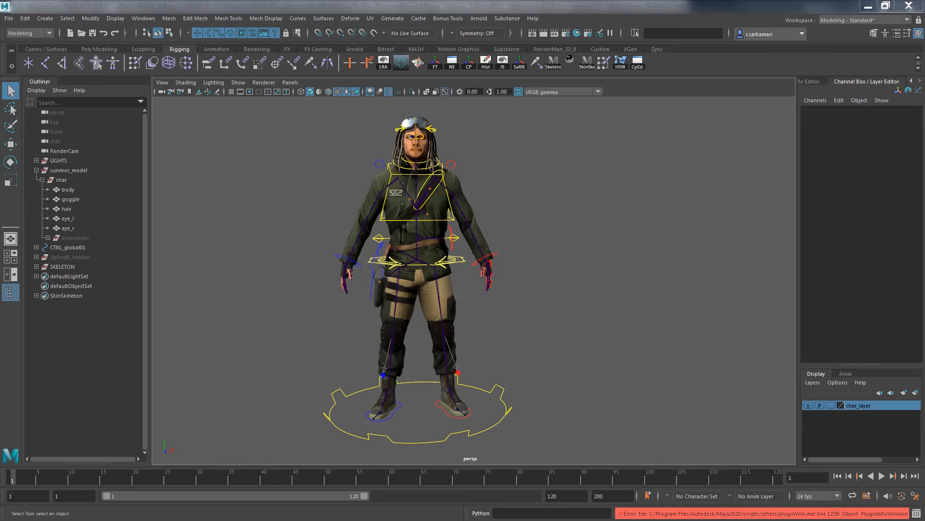
Step: Examine the skin commands among the rigging bonus tools, including Weight Editor
left_click(244, 245)
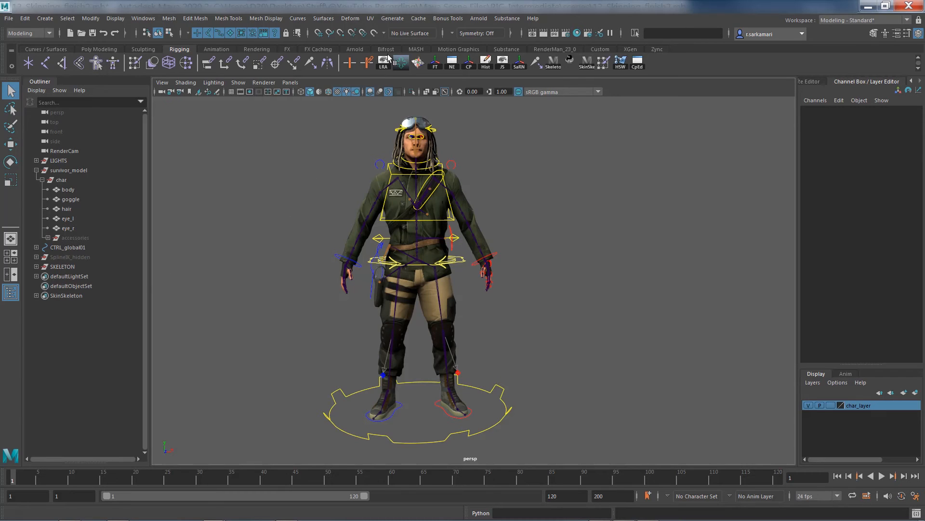
left_click(449, 21)
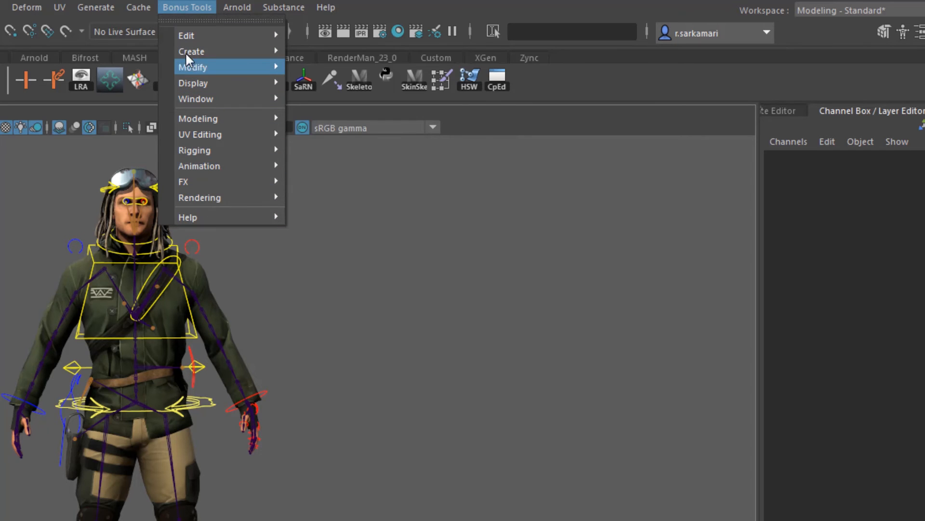
mouse_move(181, 148)
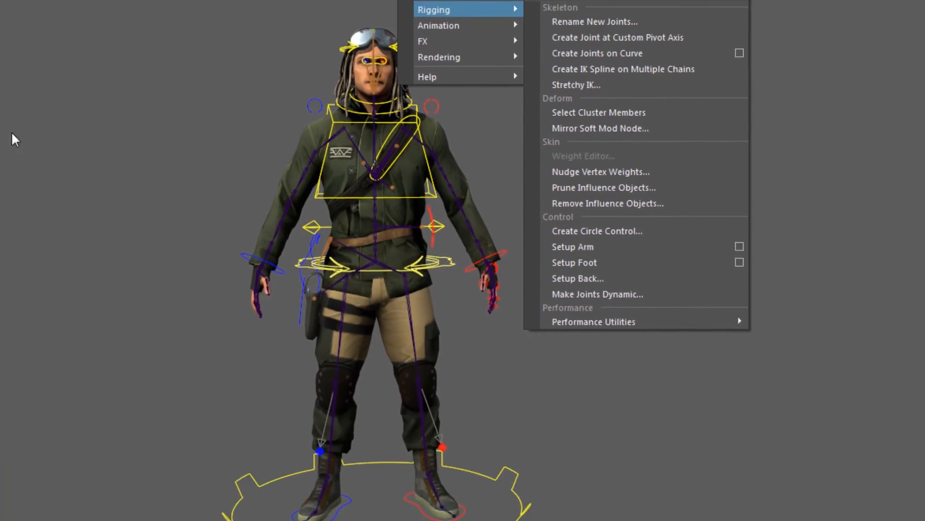
left_click(12, 134)
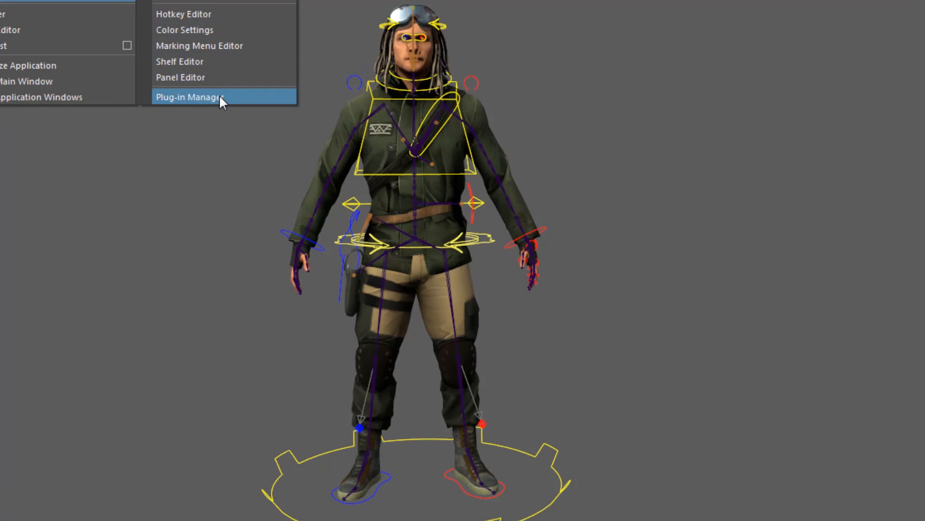
Step: Search the Plug-in Manager for "weight", expand the MayaBonusTools plug-in folder and close the manager
left_click(219, 94)
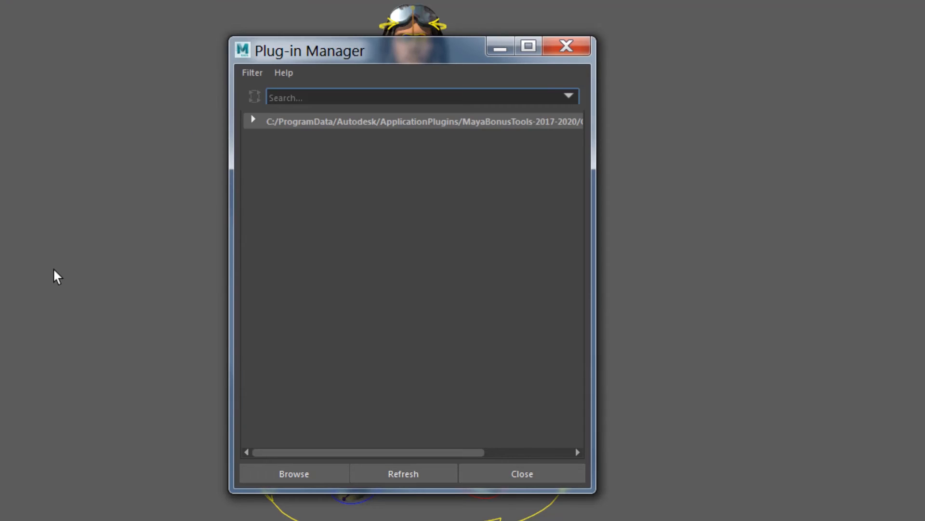
type("weight")
left_click(254, 120)
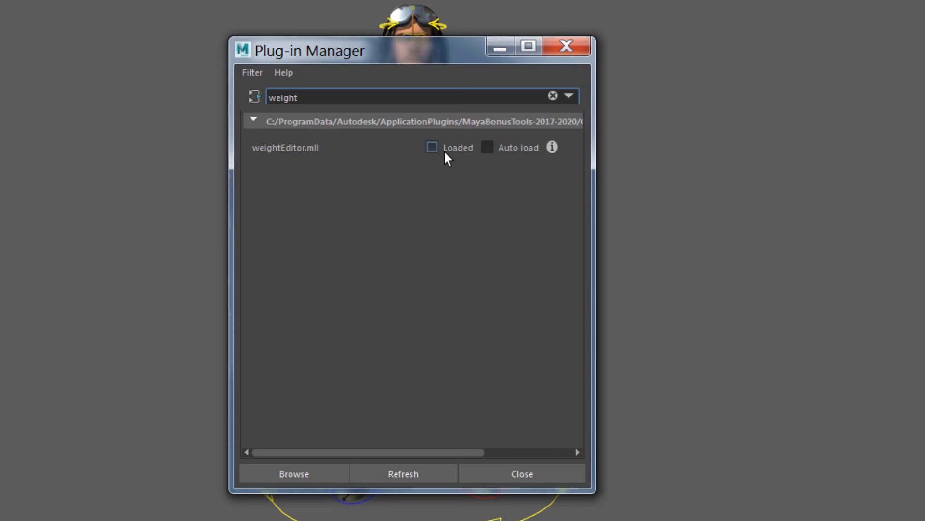
left_click(481, 472)
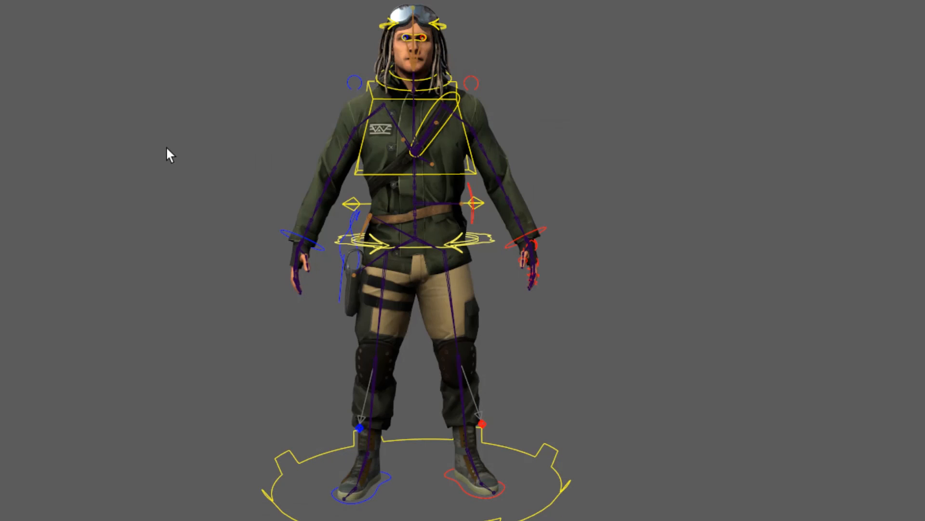